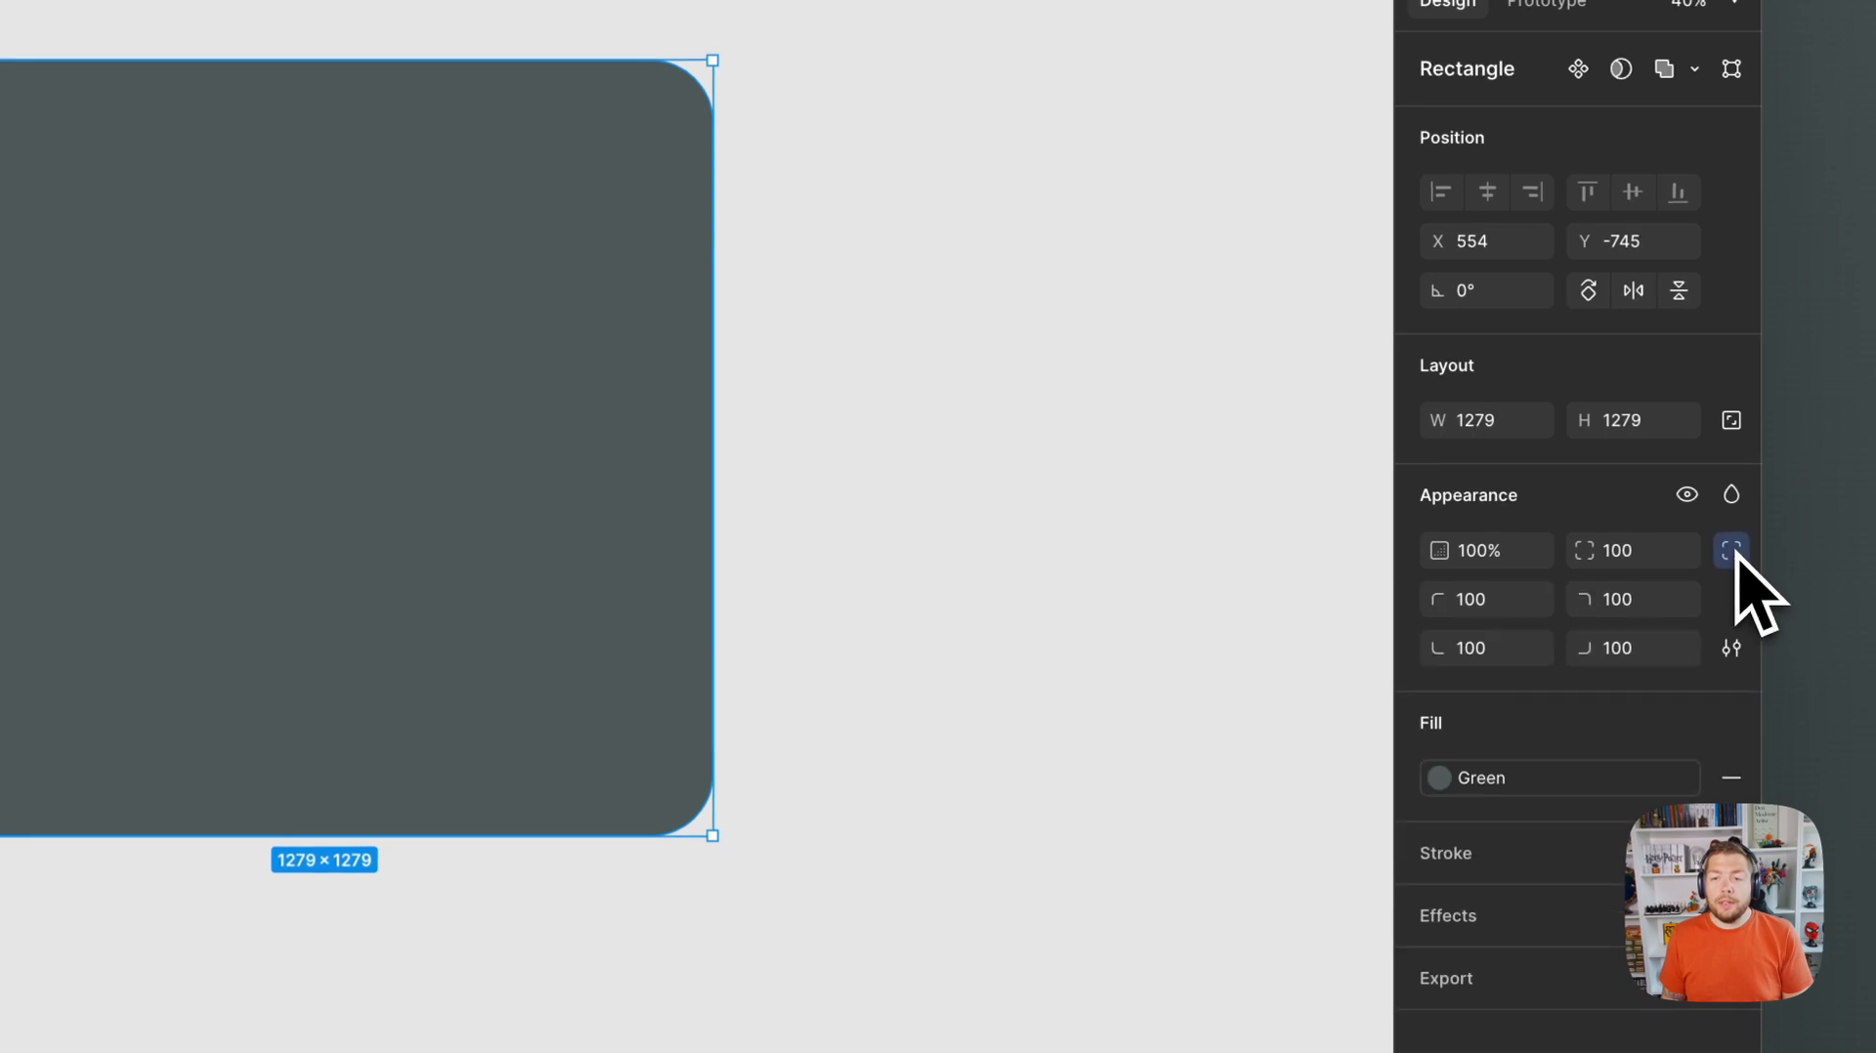
- Set the green rectangle's top-left corner radius to 50 and its bottom-right corner radius to 0
click(1466, 600)
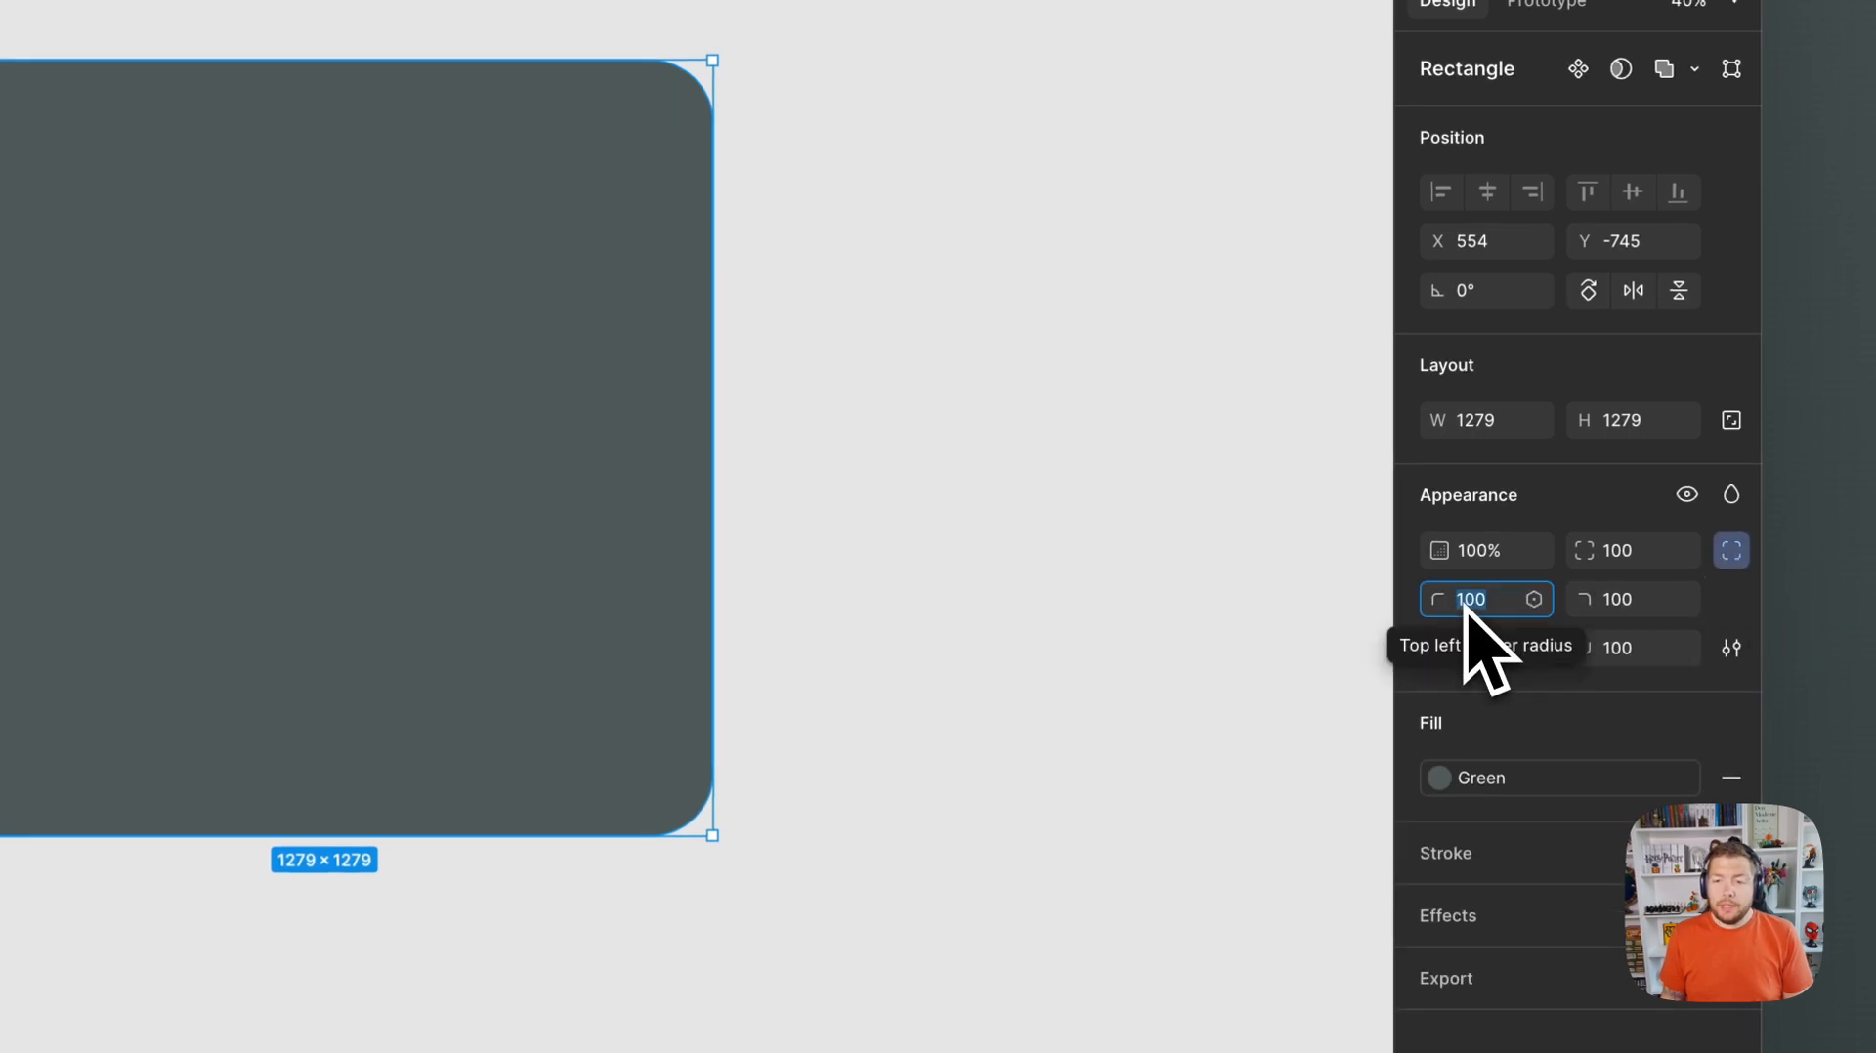
text(50)
key(Tab)
key(Tab)
key(Tab)
text(0)
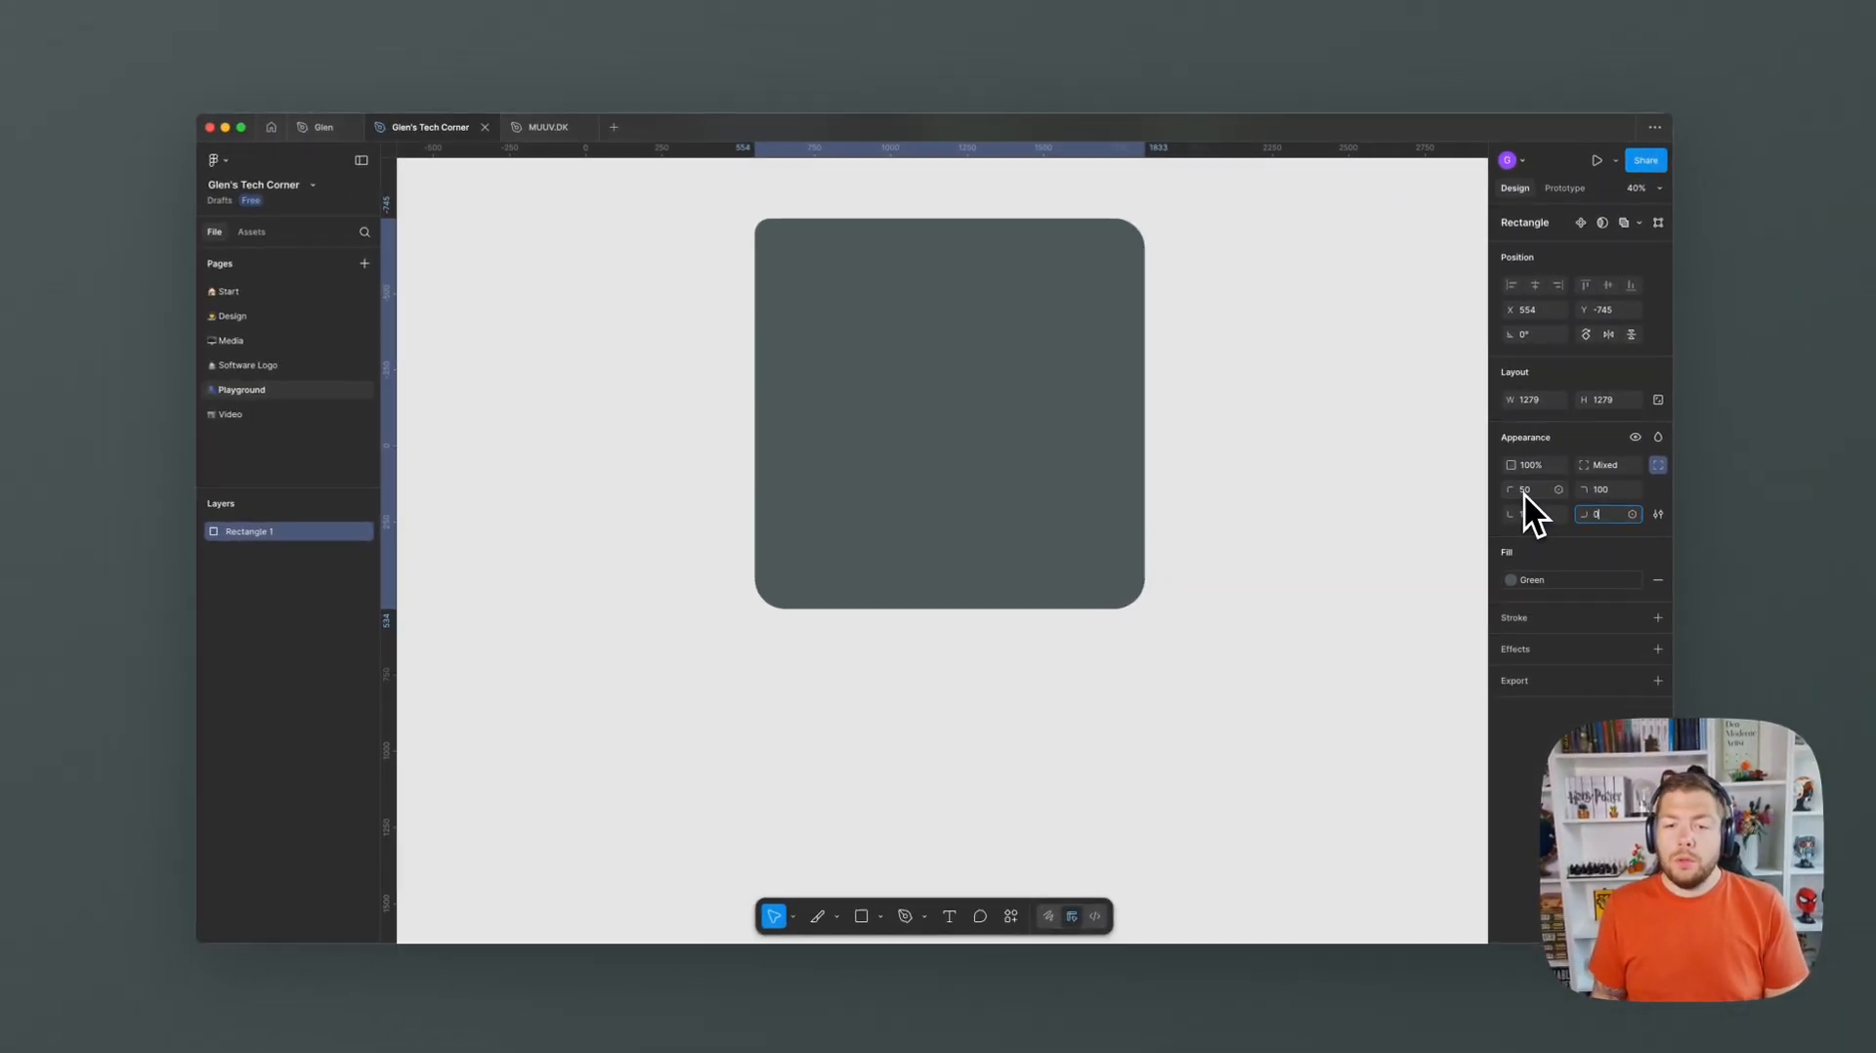
key(Return)
click(1274, 566)
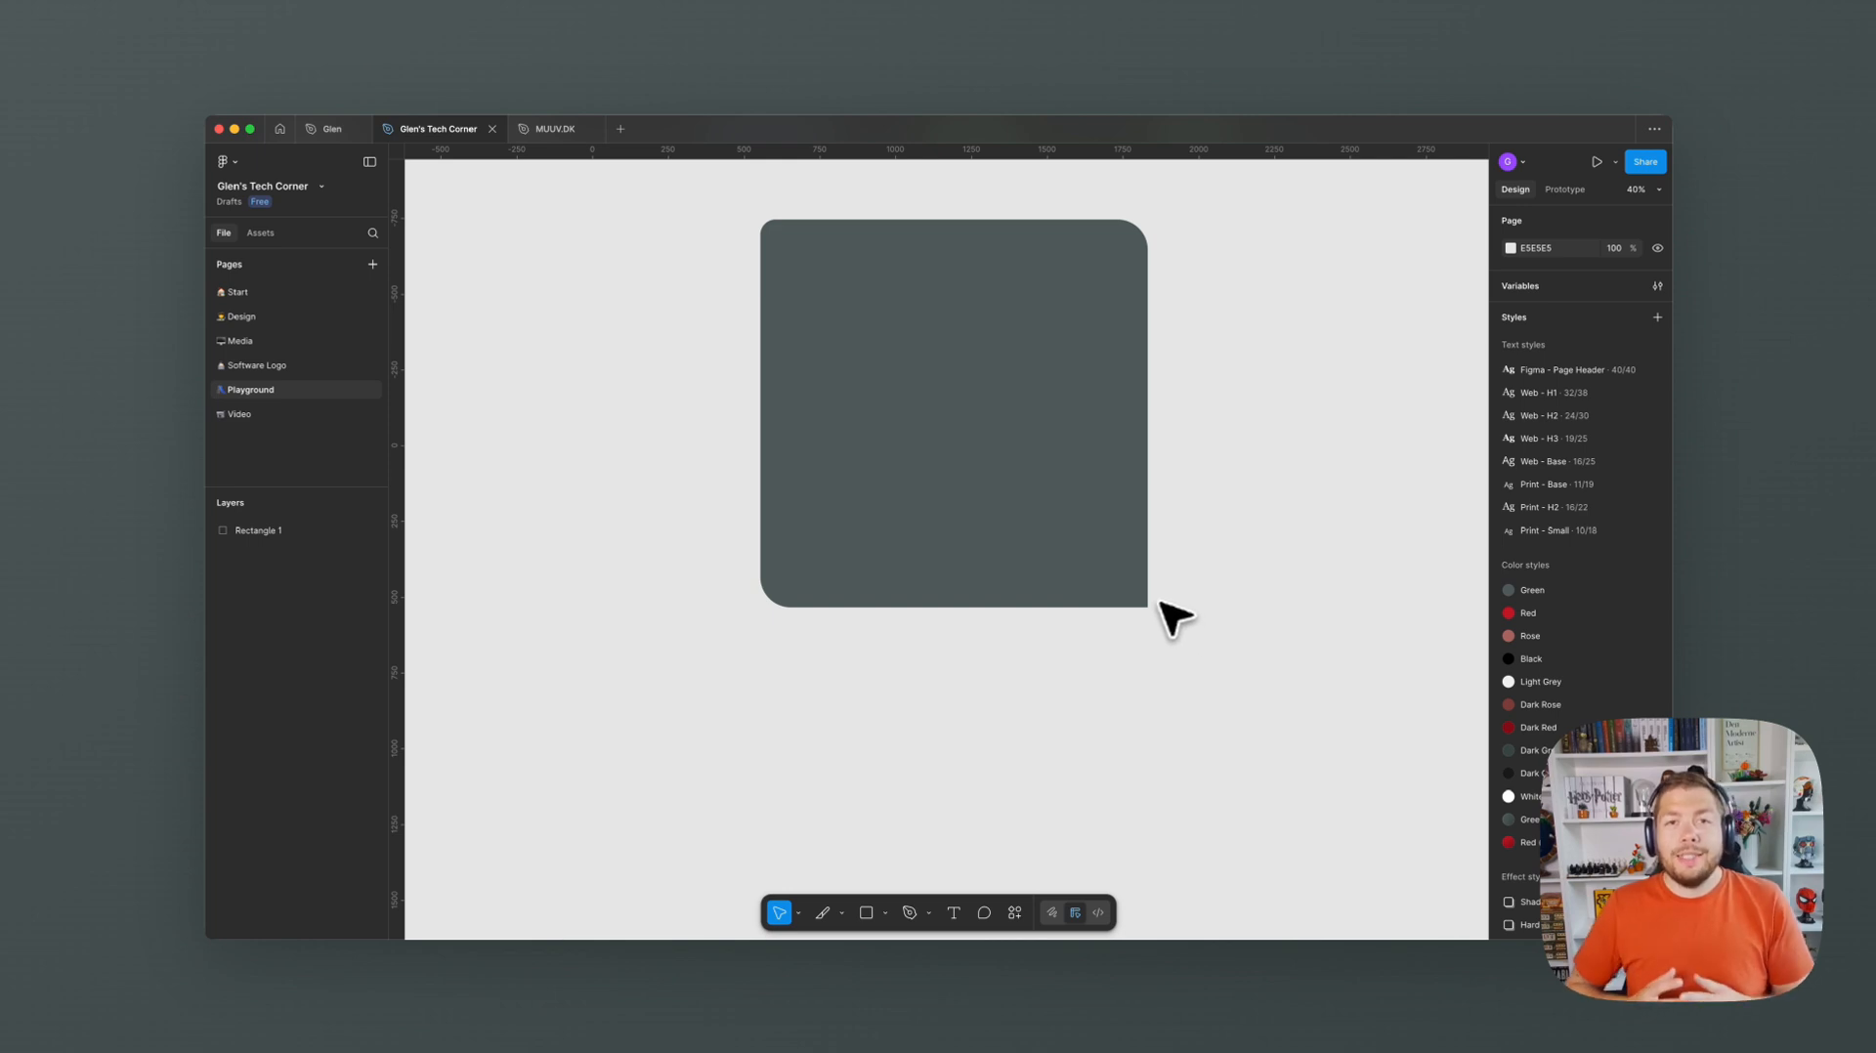
- Open the green rectangle's corner smoothing settings to inspect them
click(1110, 557)
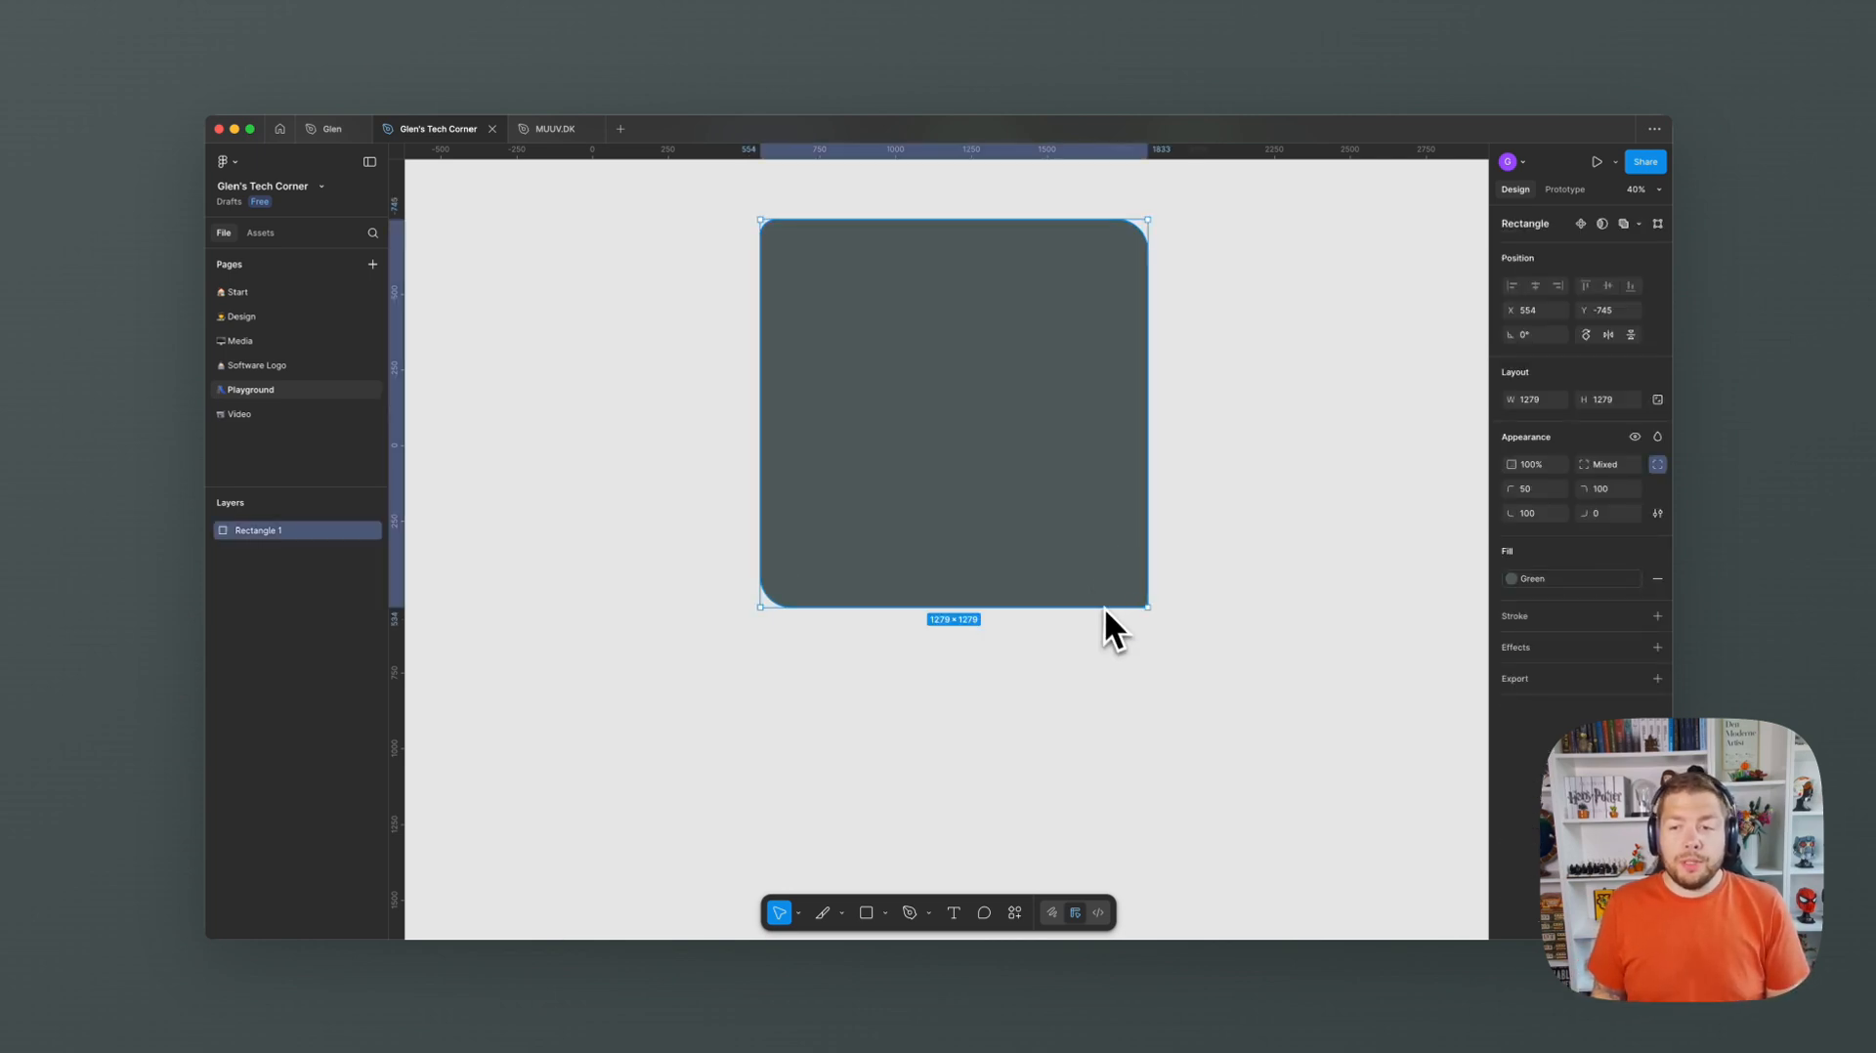
click(1658, 513)
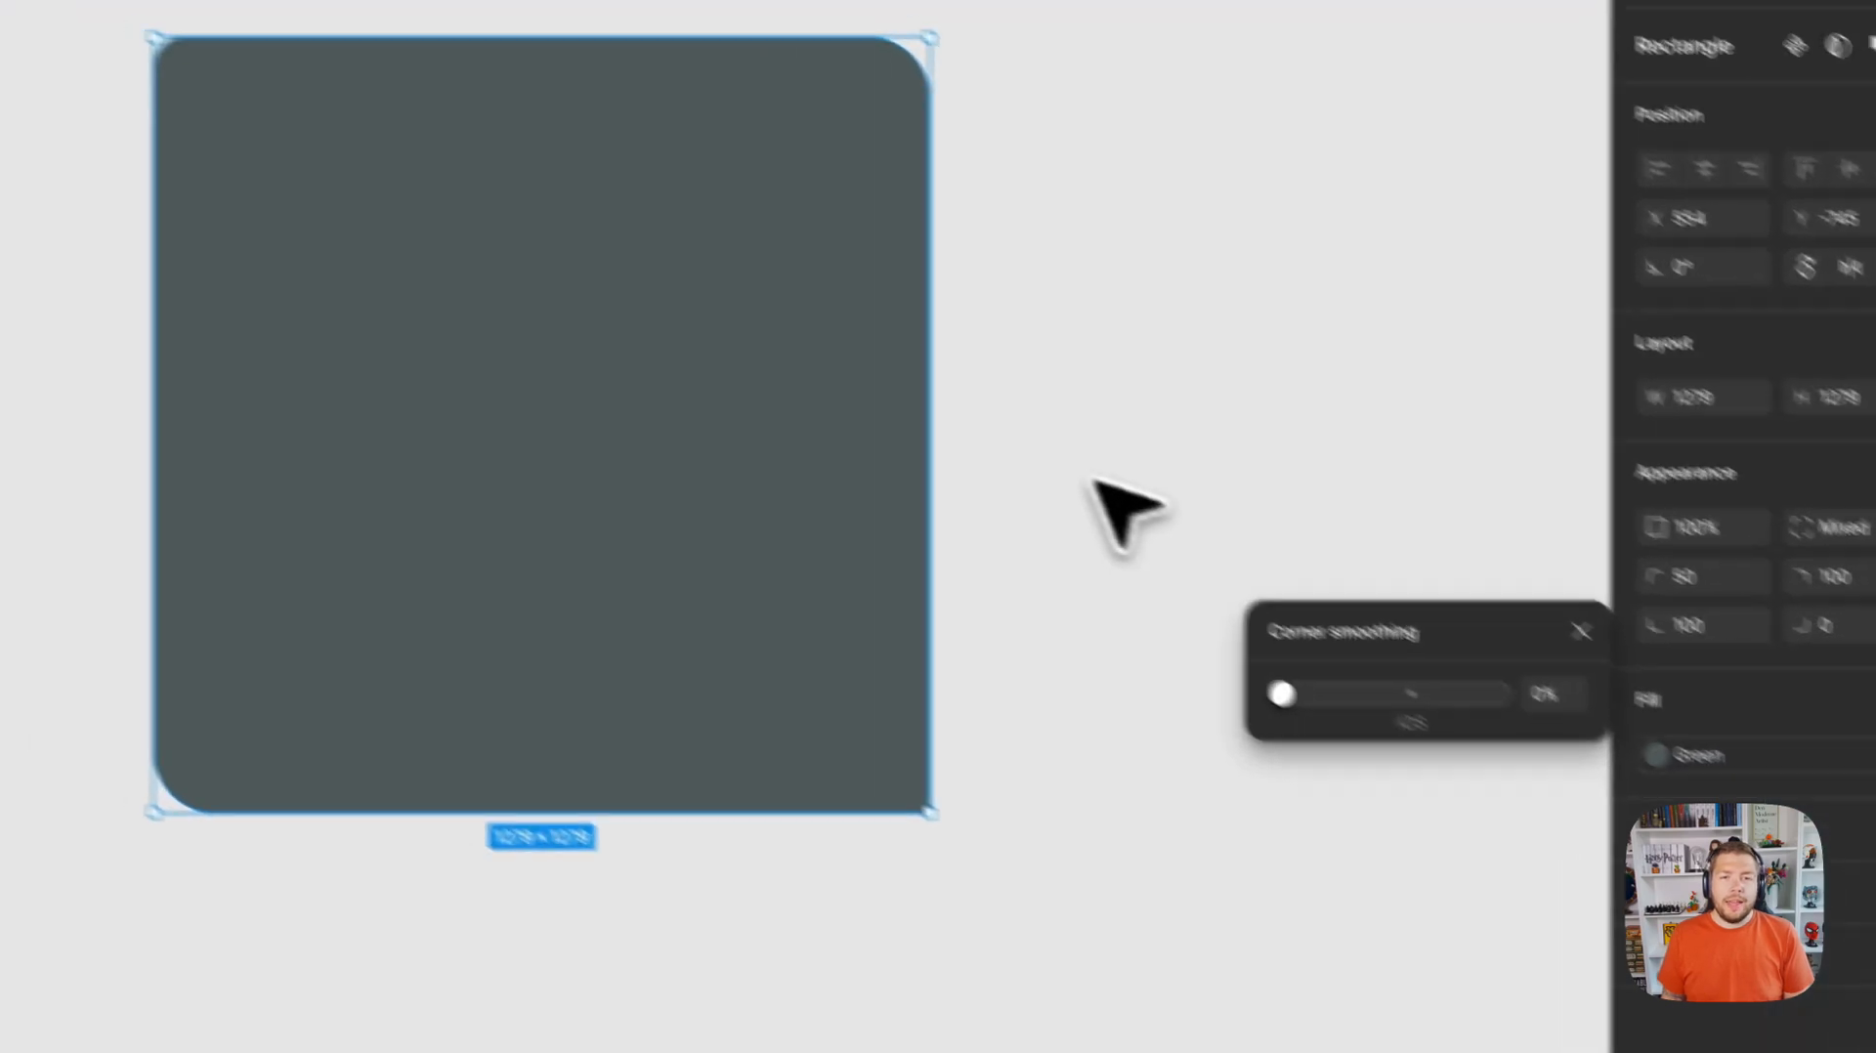
click(866, 348)
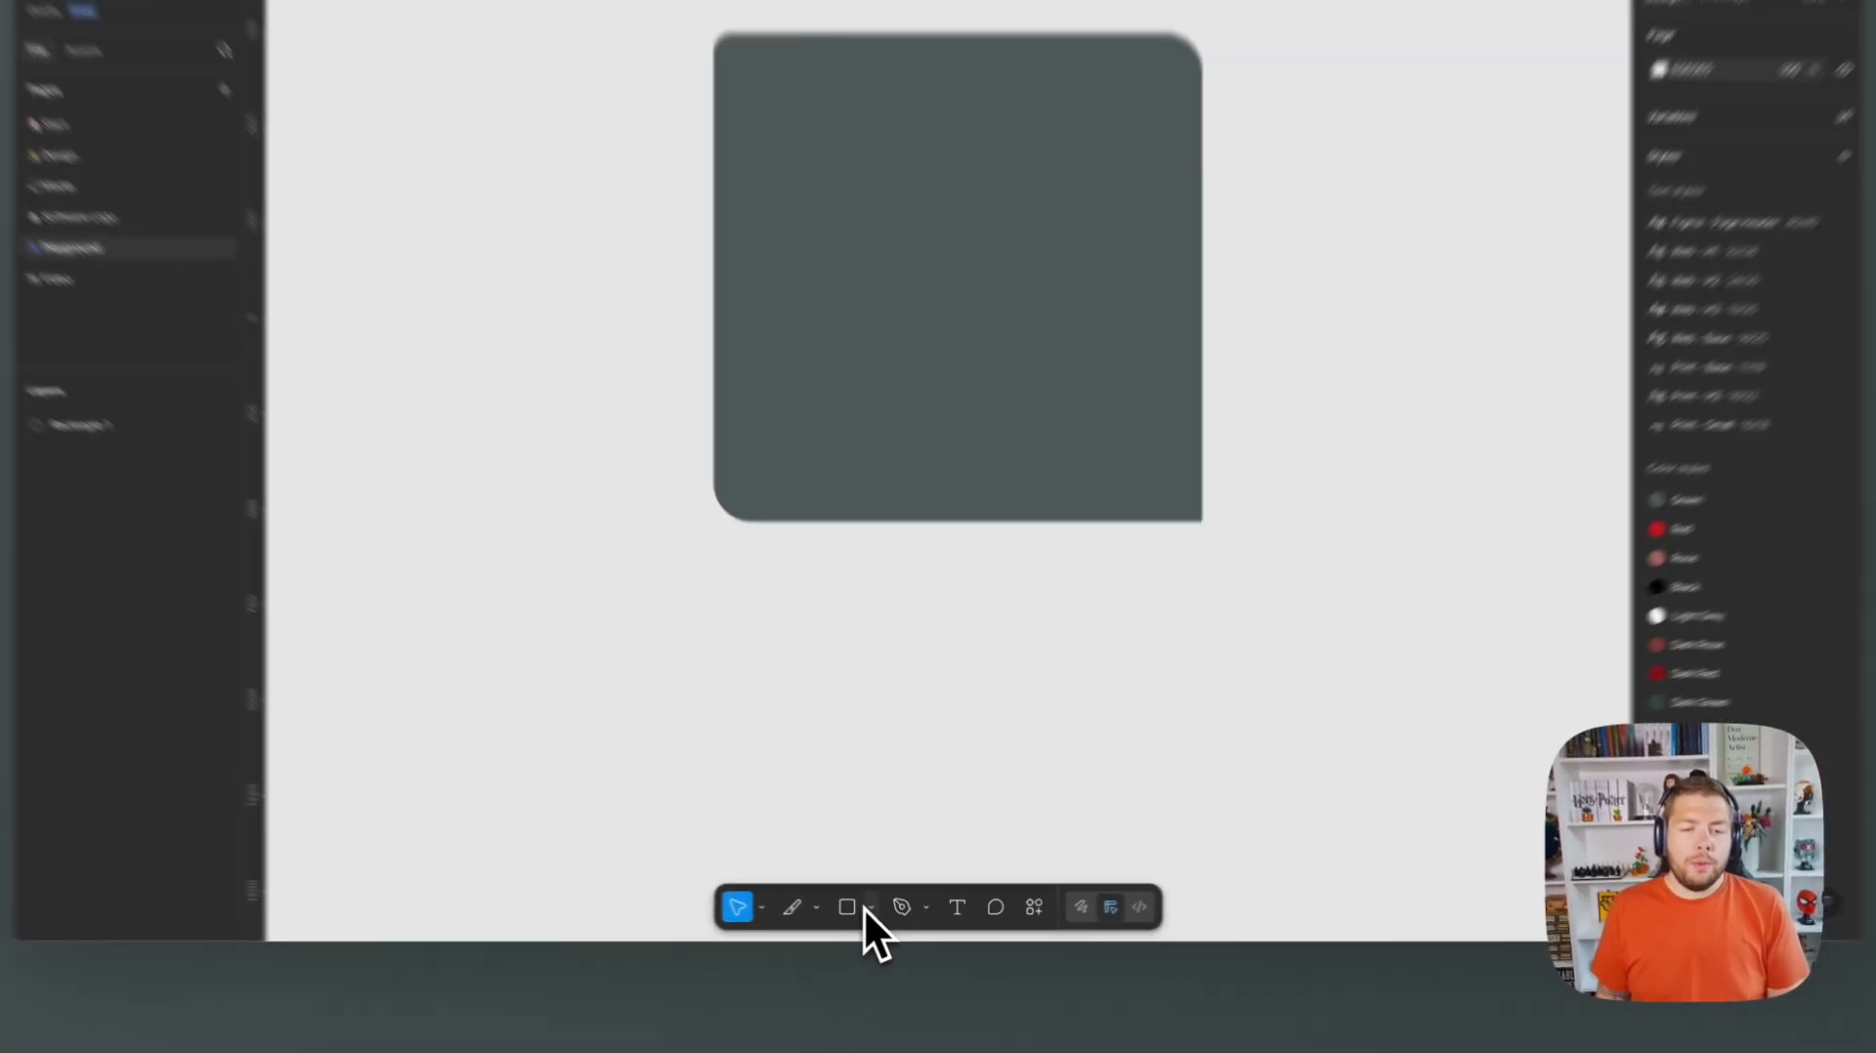
- Create a 100 × 100 circle and fit it into the top-left corner of the rectangle
click(885, 911)
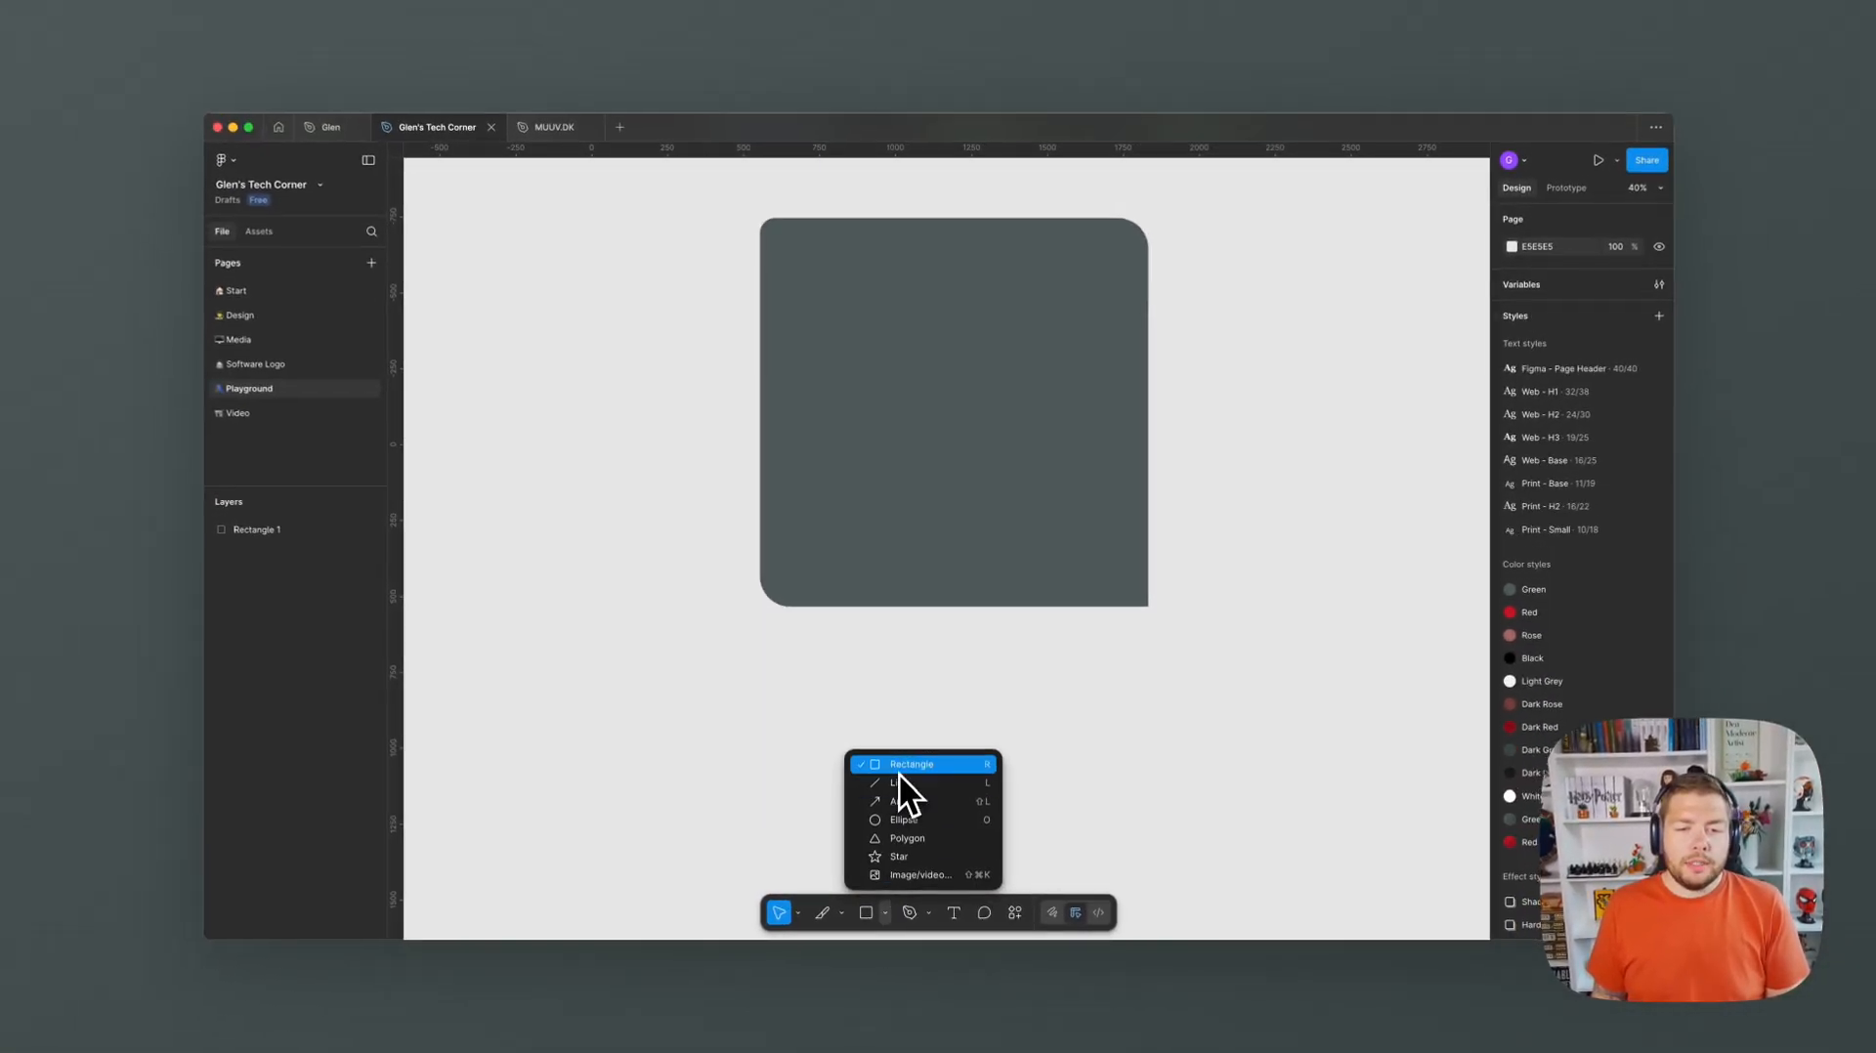
click(903, 817)
click(686, 507)
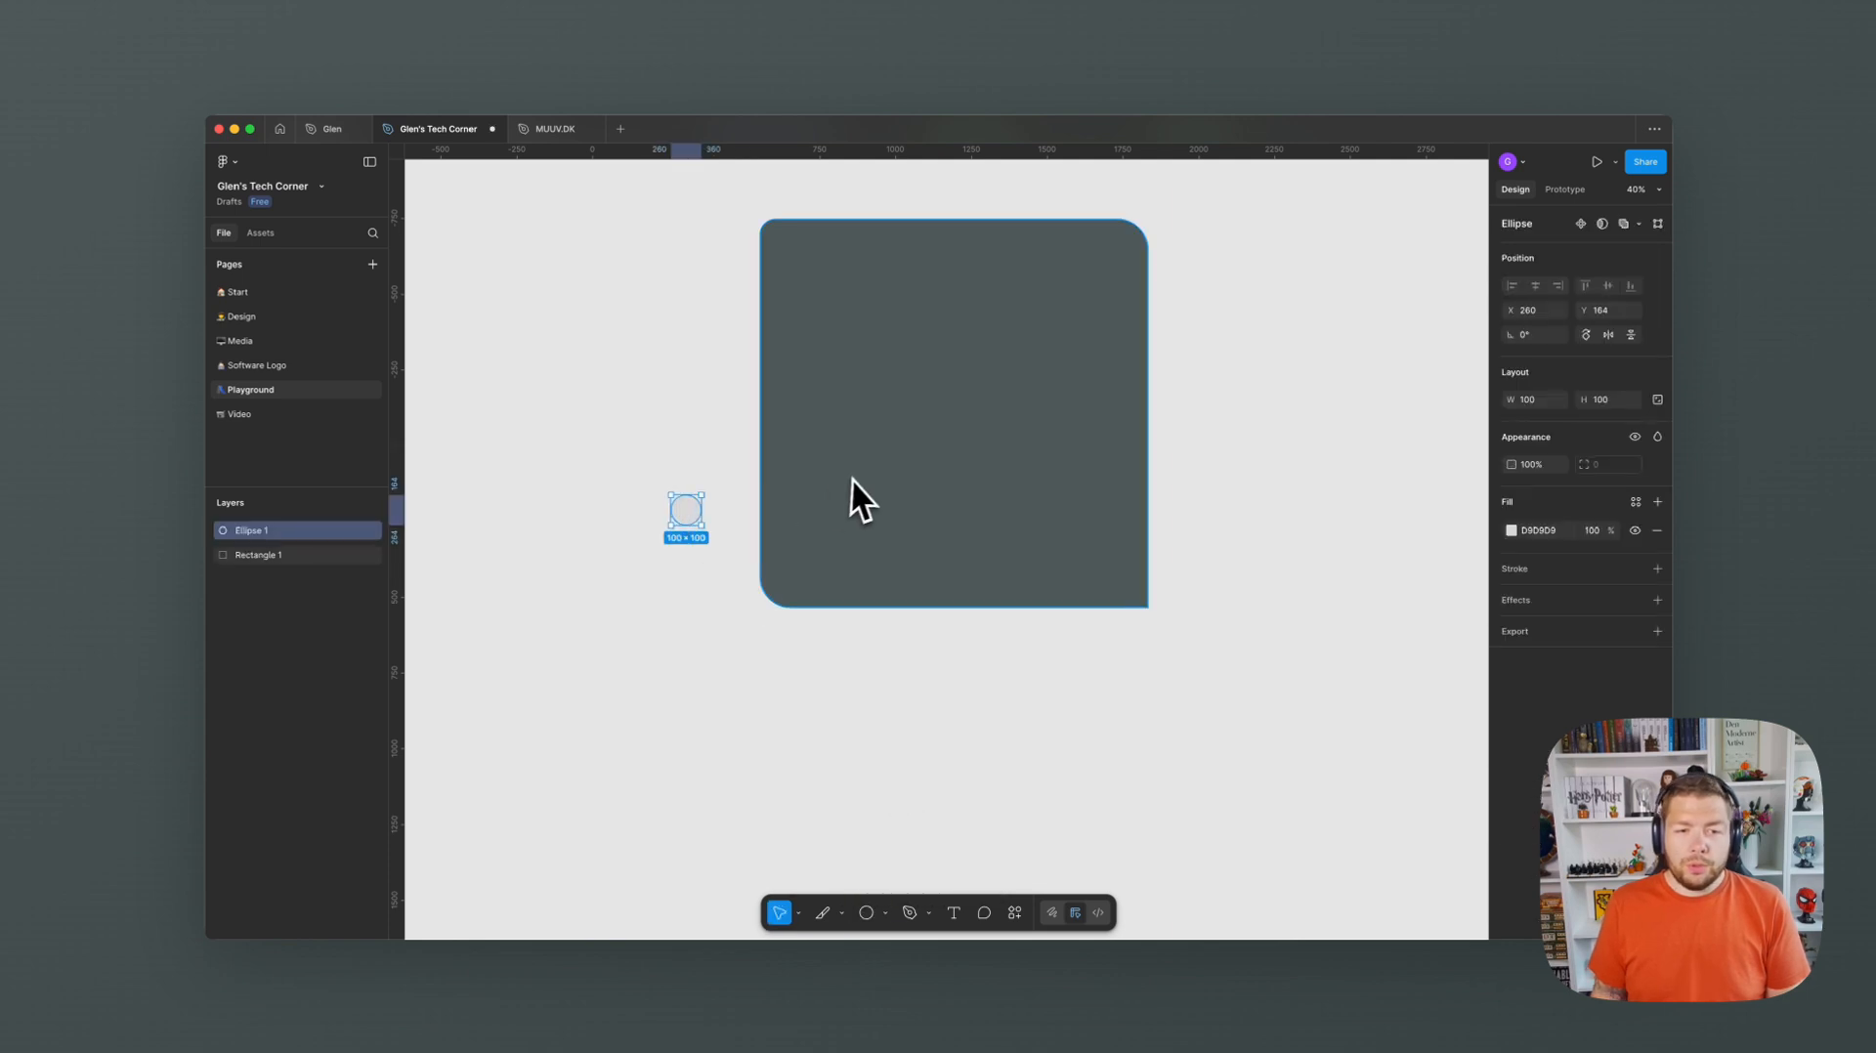
drag(687, 507, 777, 238)
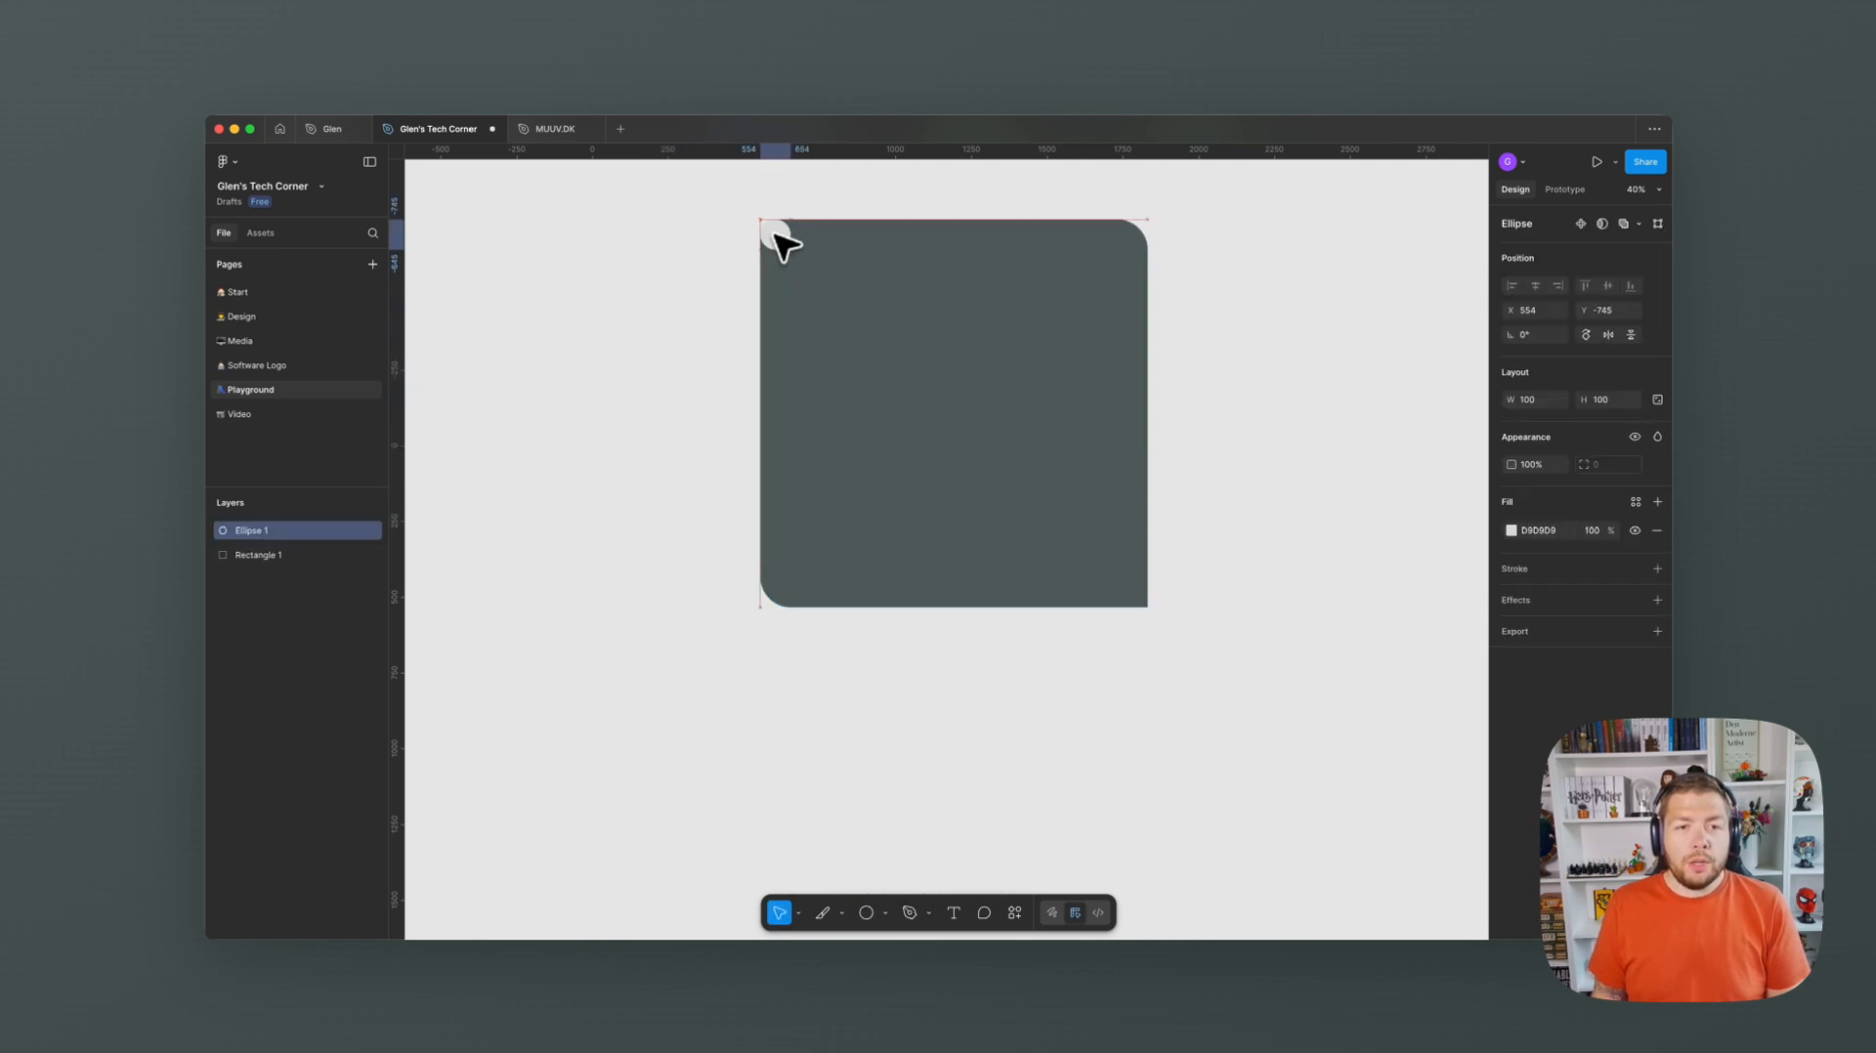
click(748, 209)
- Apply the Red colour style to the circle's fill
scroll(748, 208, up, 10)
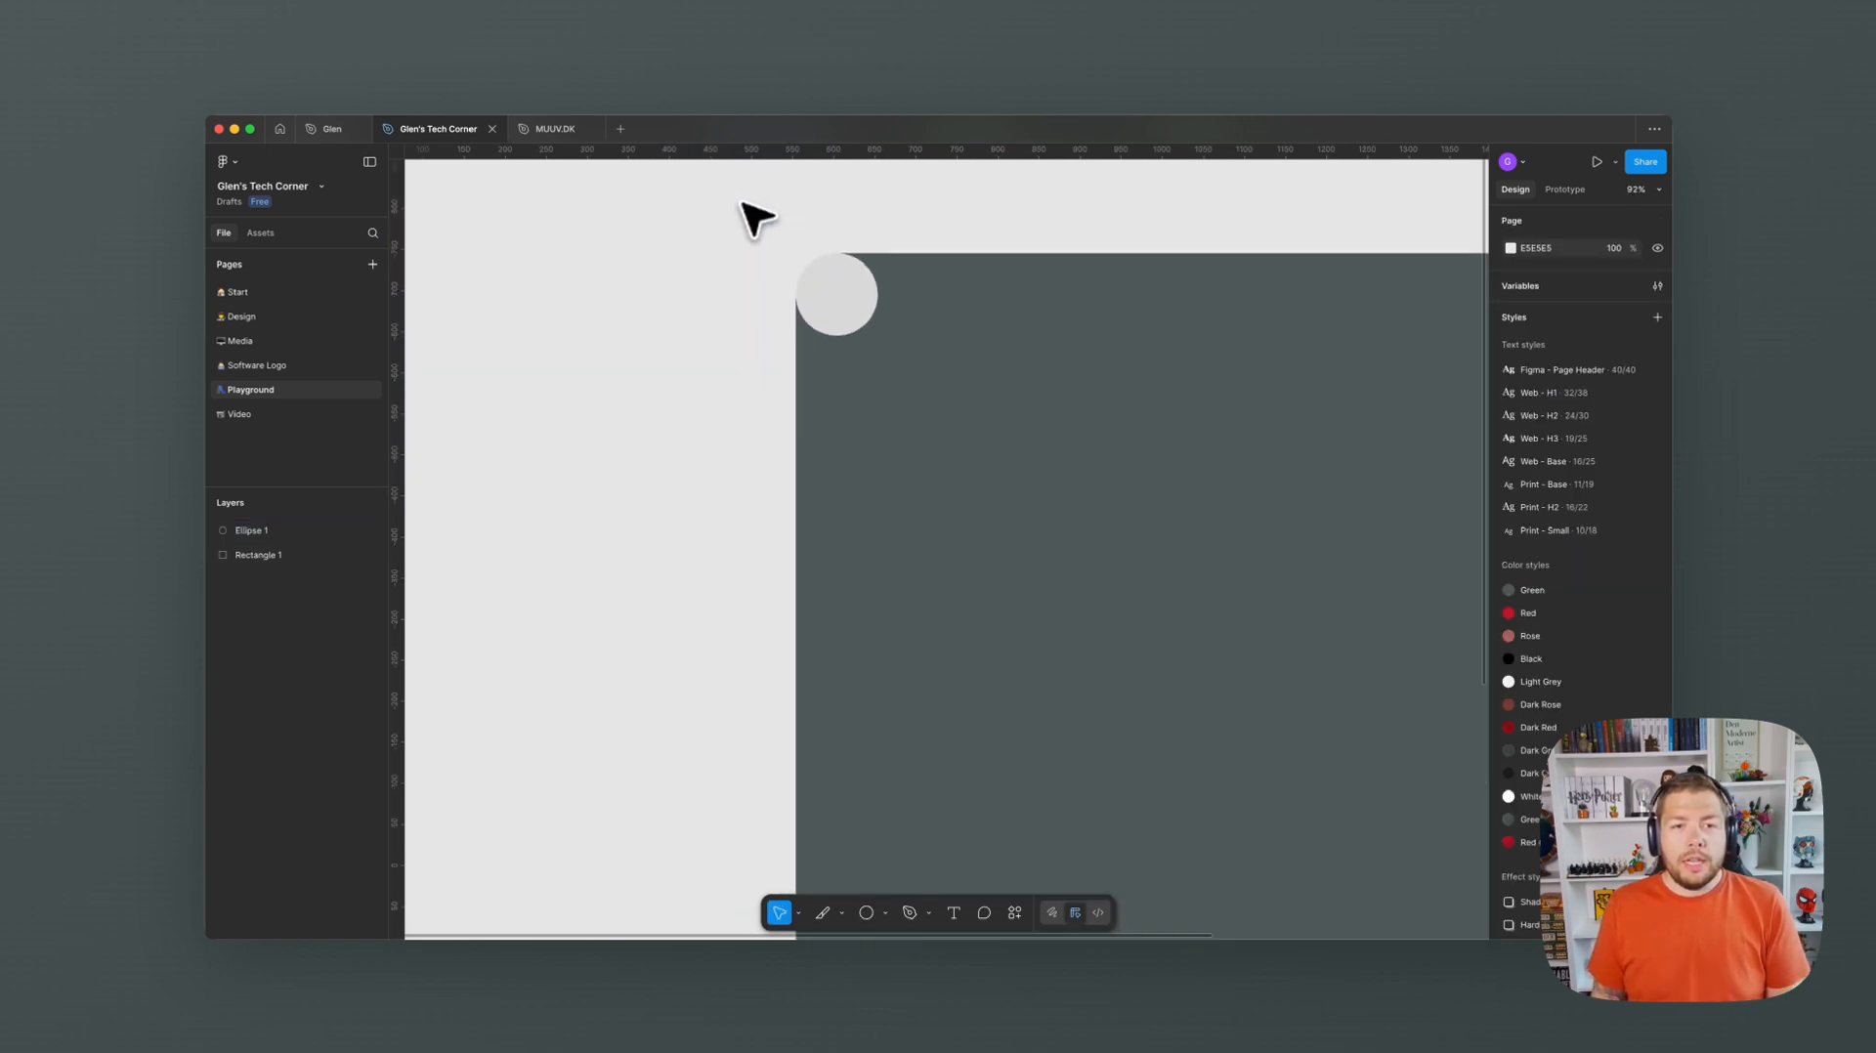
click(961, 408)
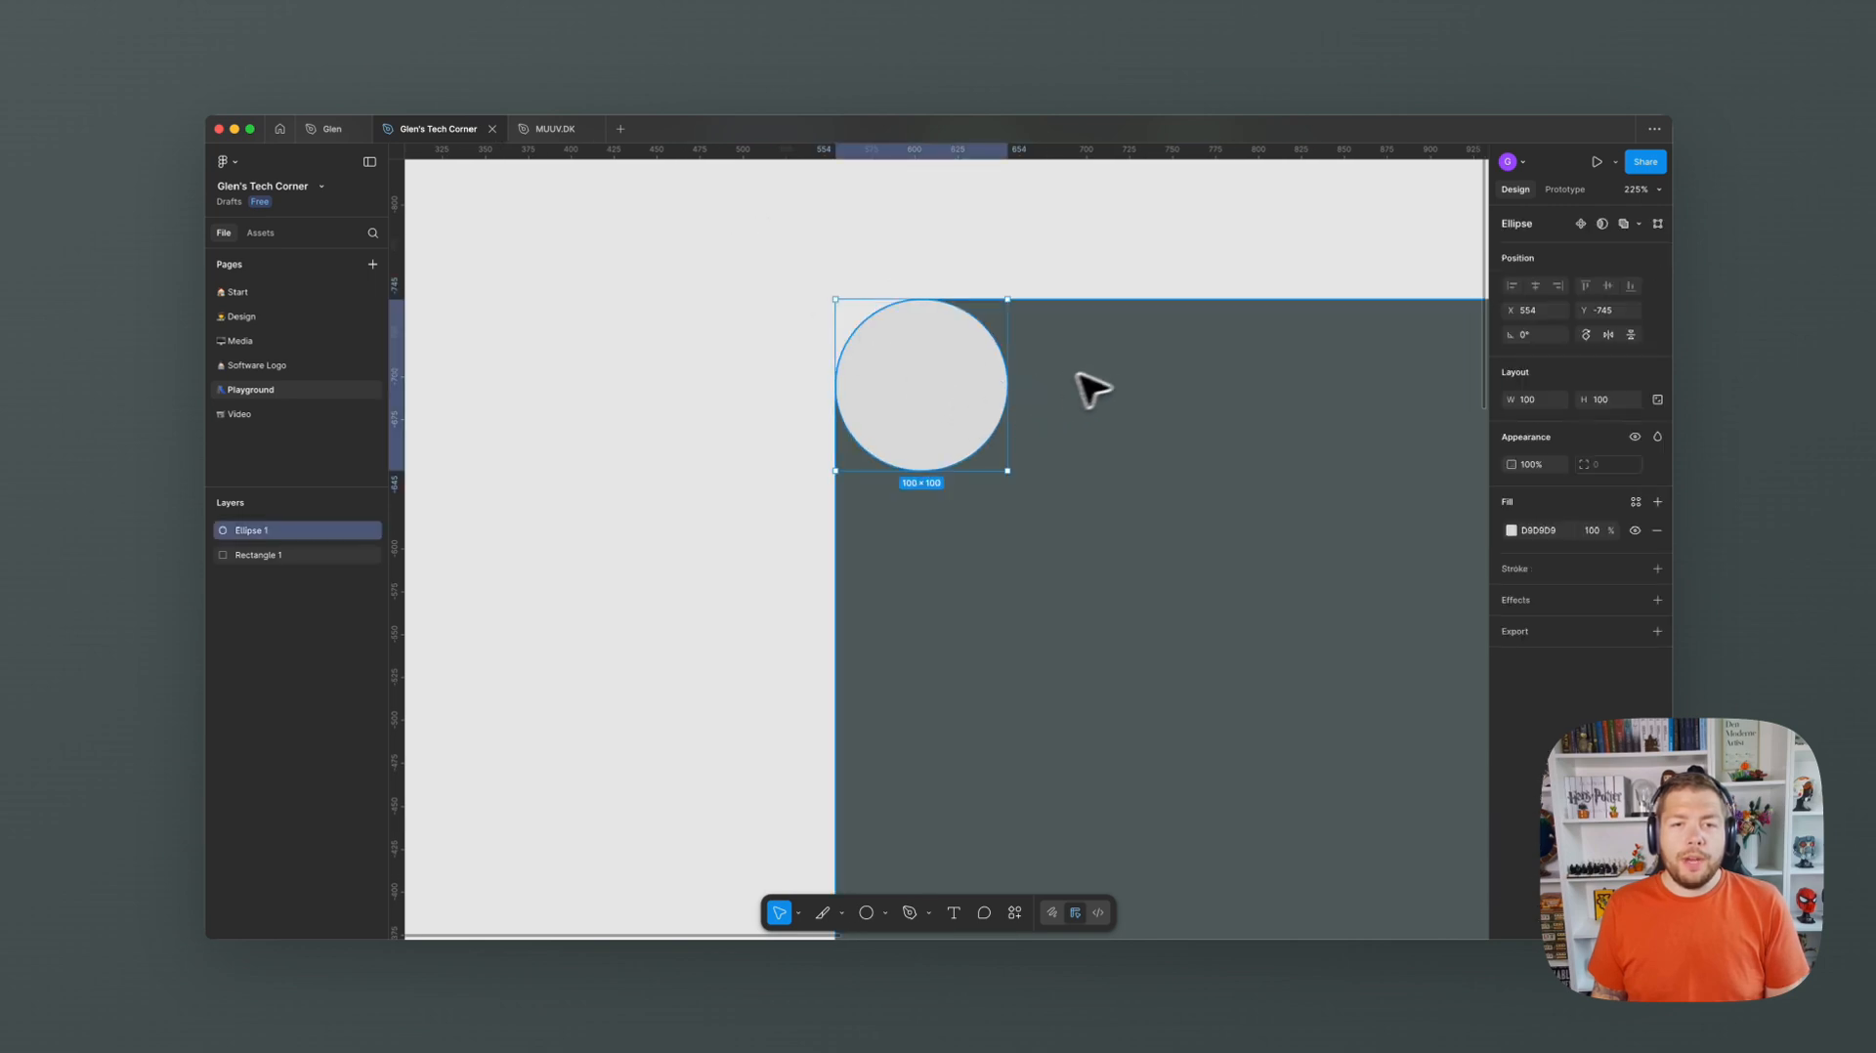
click(1090, 387)
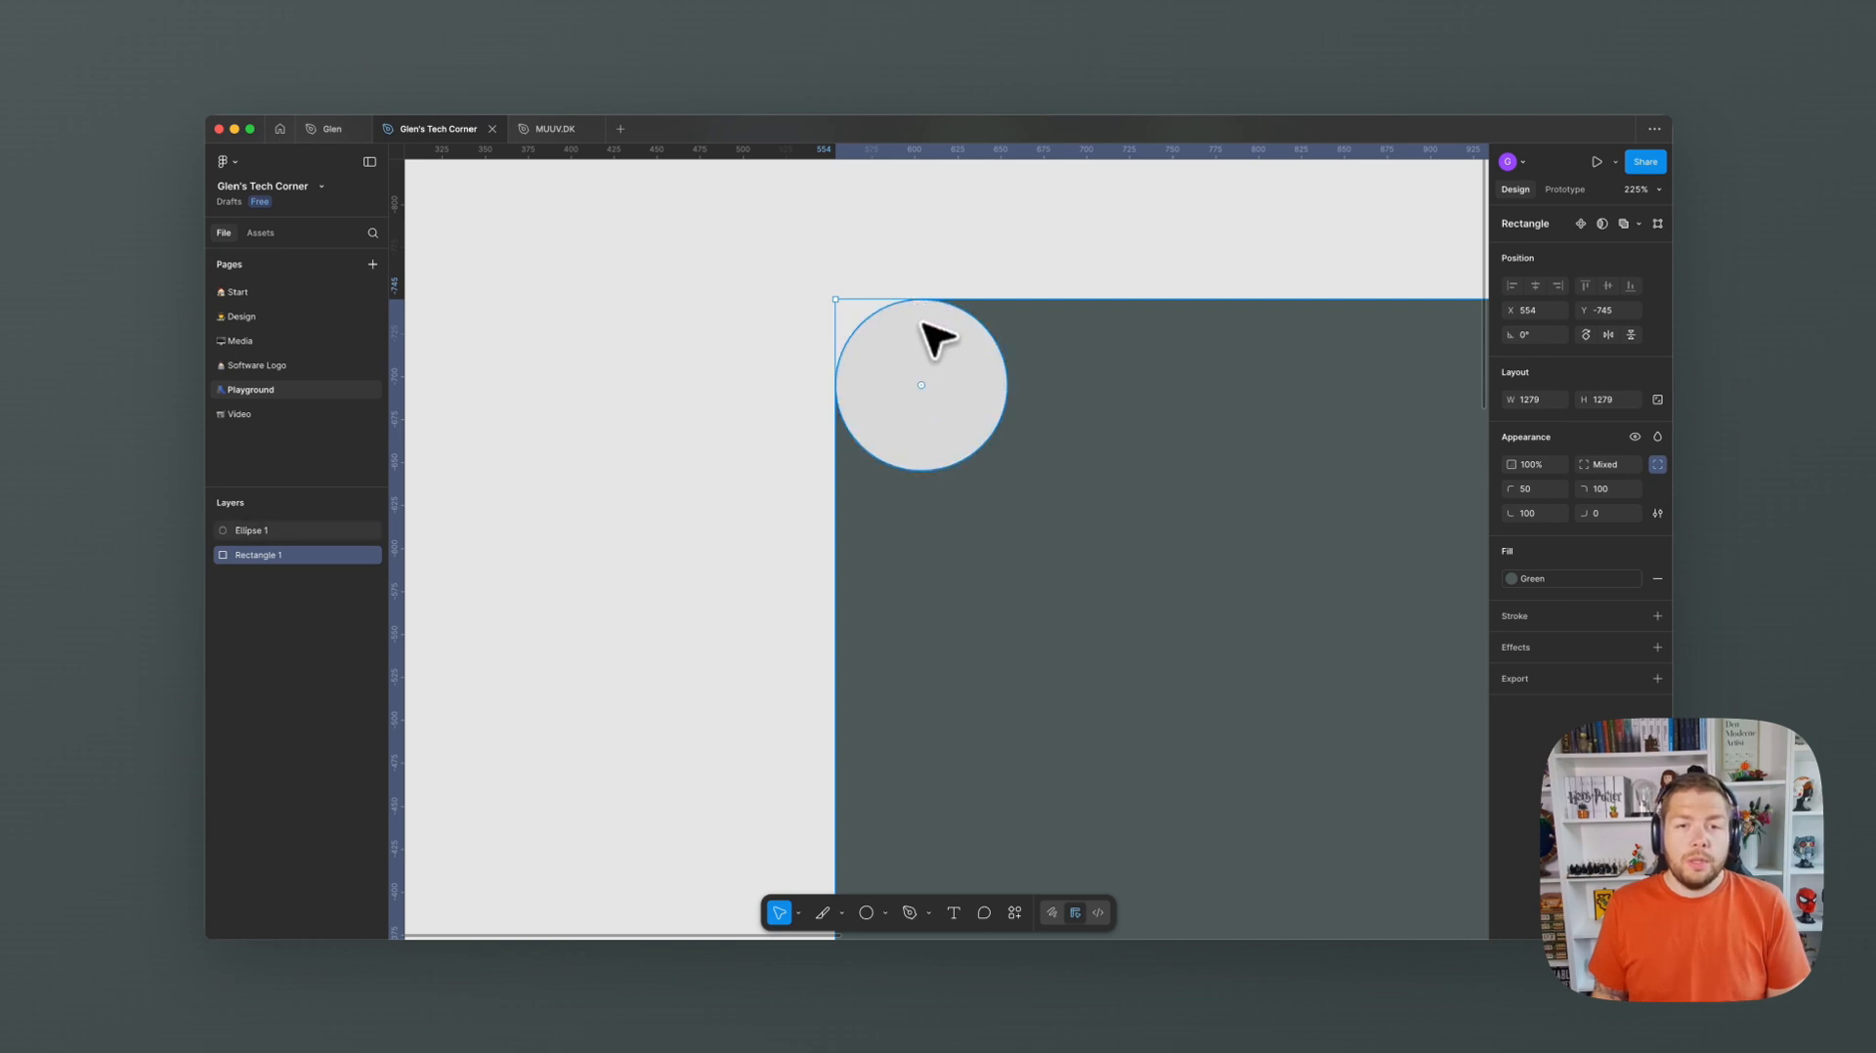
click(964, 377)
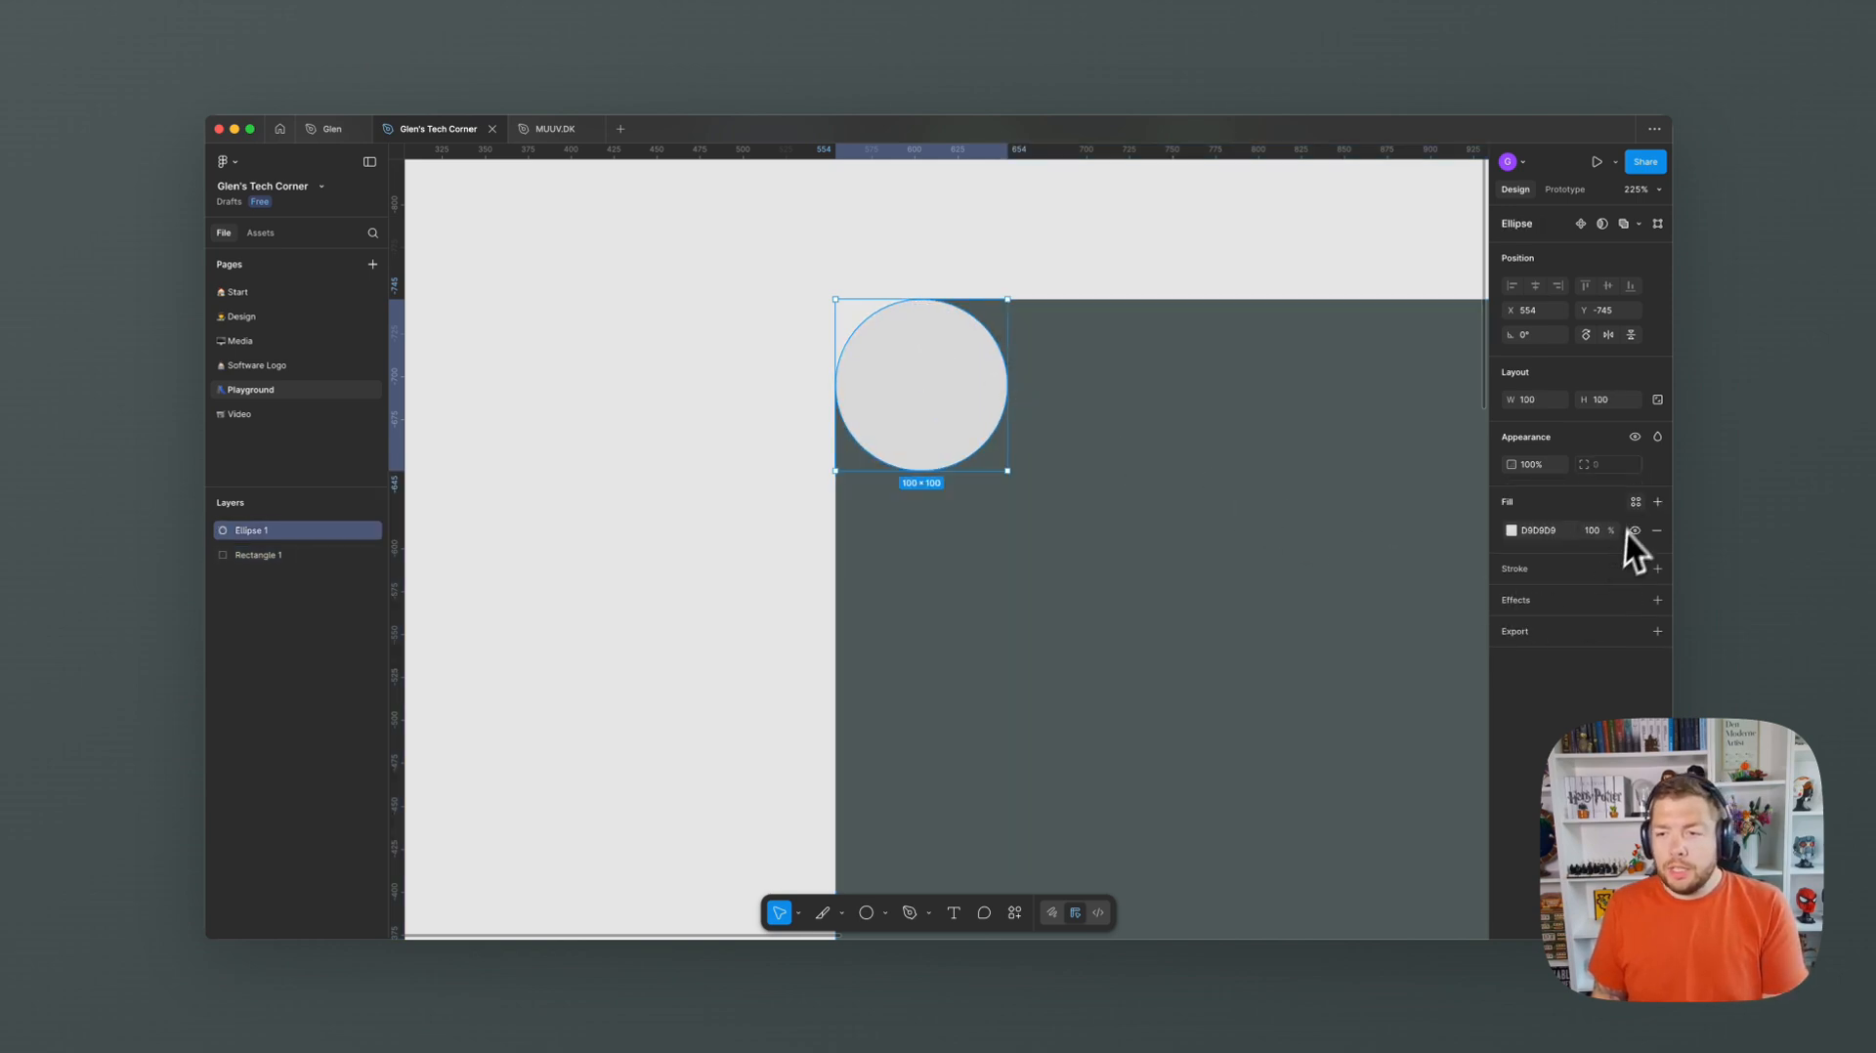
click(1636, 501)
click(1349, 625)
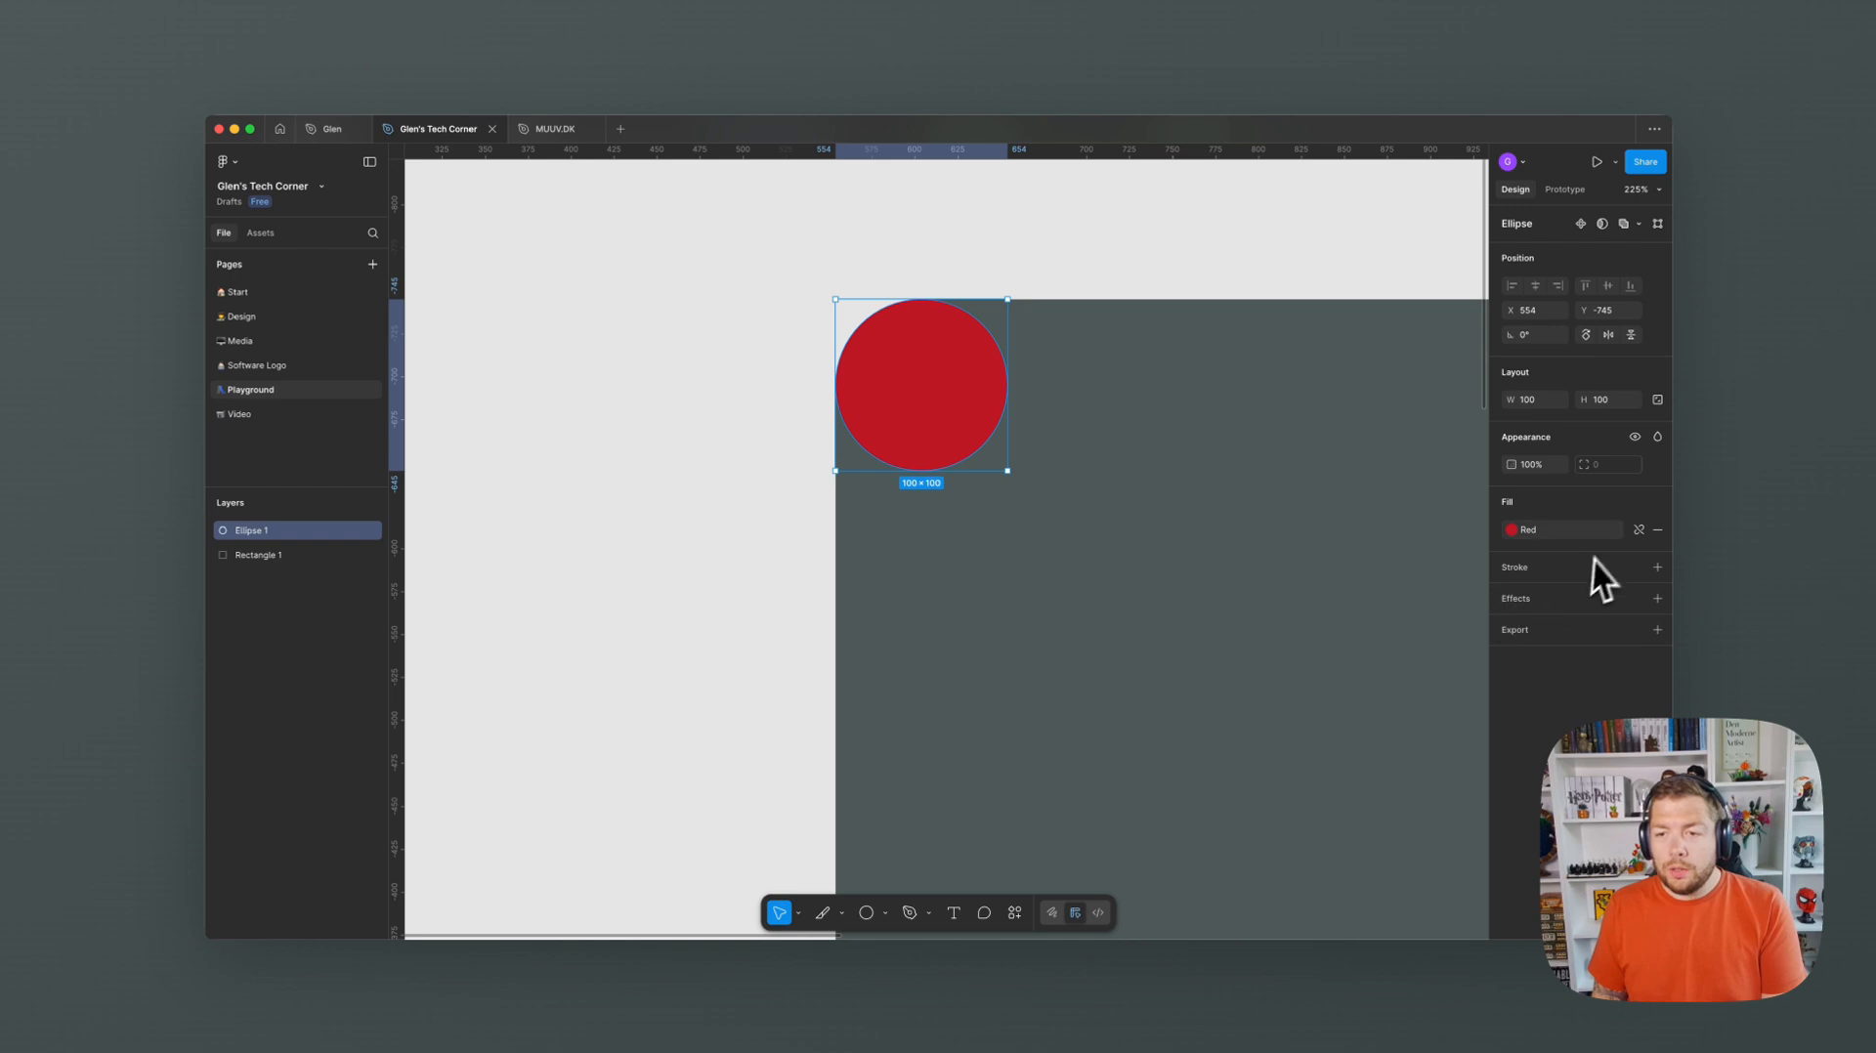
- Lower the red circle's opacity so the rectangle's corner can be seen through it
click(1528, 465)
key(shift+Down)
key(shift+Down)
key(shift+Down)
key(shift+Down)
key(shift+Down)
key(shift+Down)
key(shift+Down)
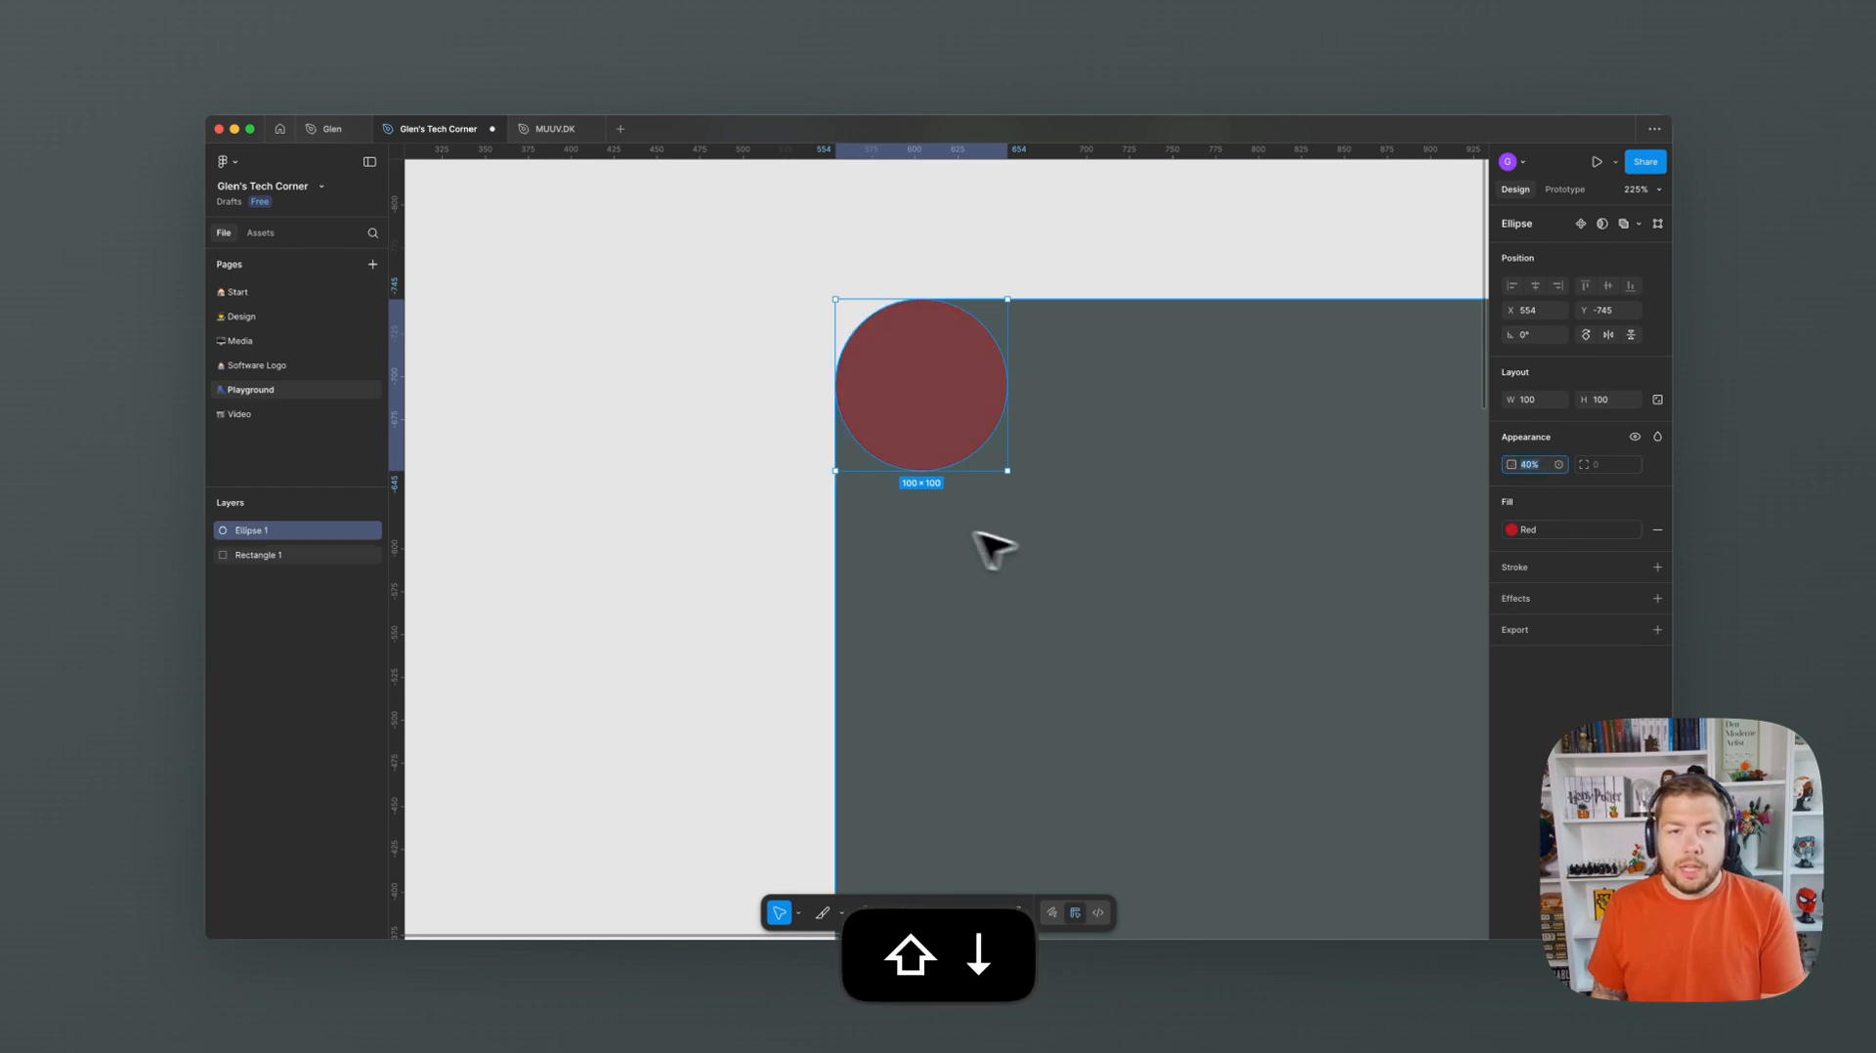
- Set the rectangle's corner smoothing to 100% and compare its top-left curve with the circle
click(798, 492)
scroll(900, 369, up, 5)
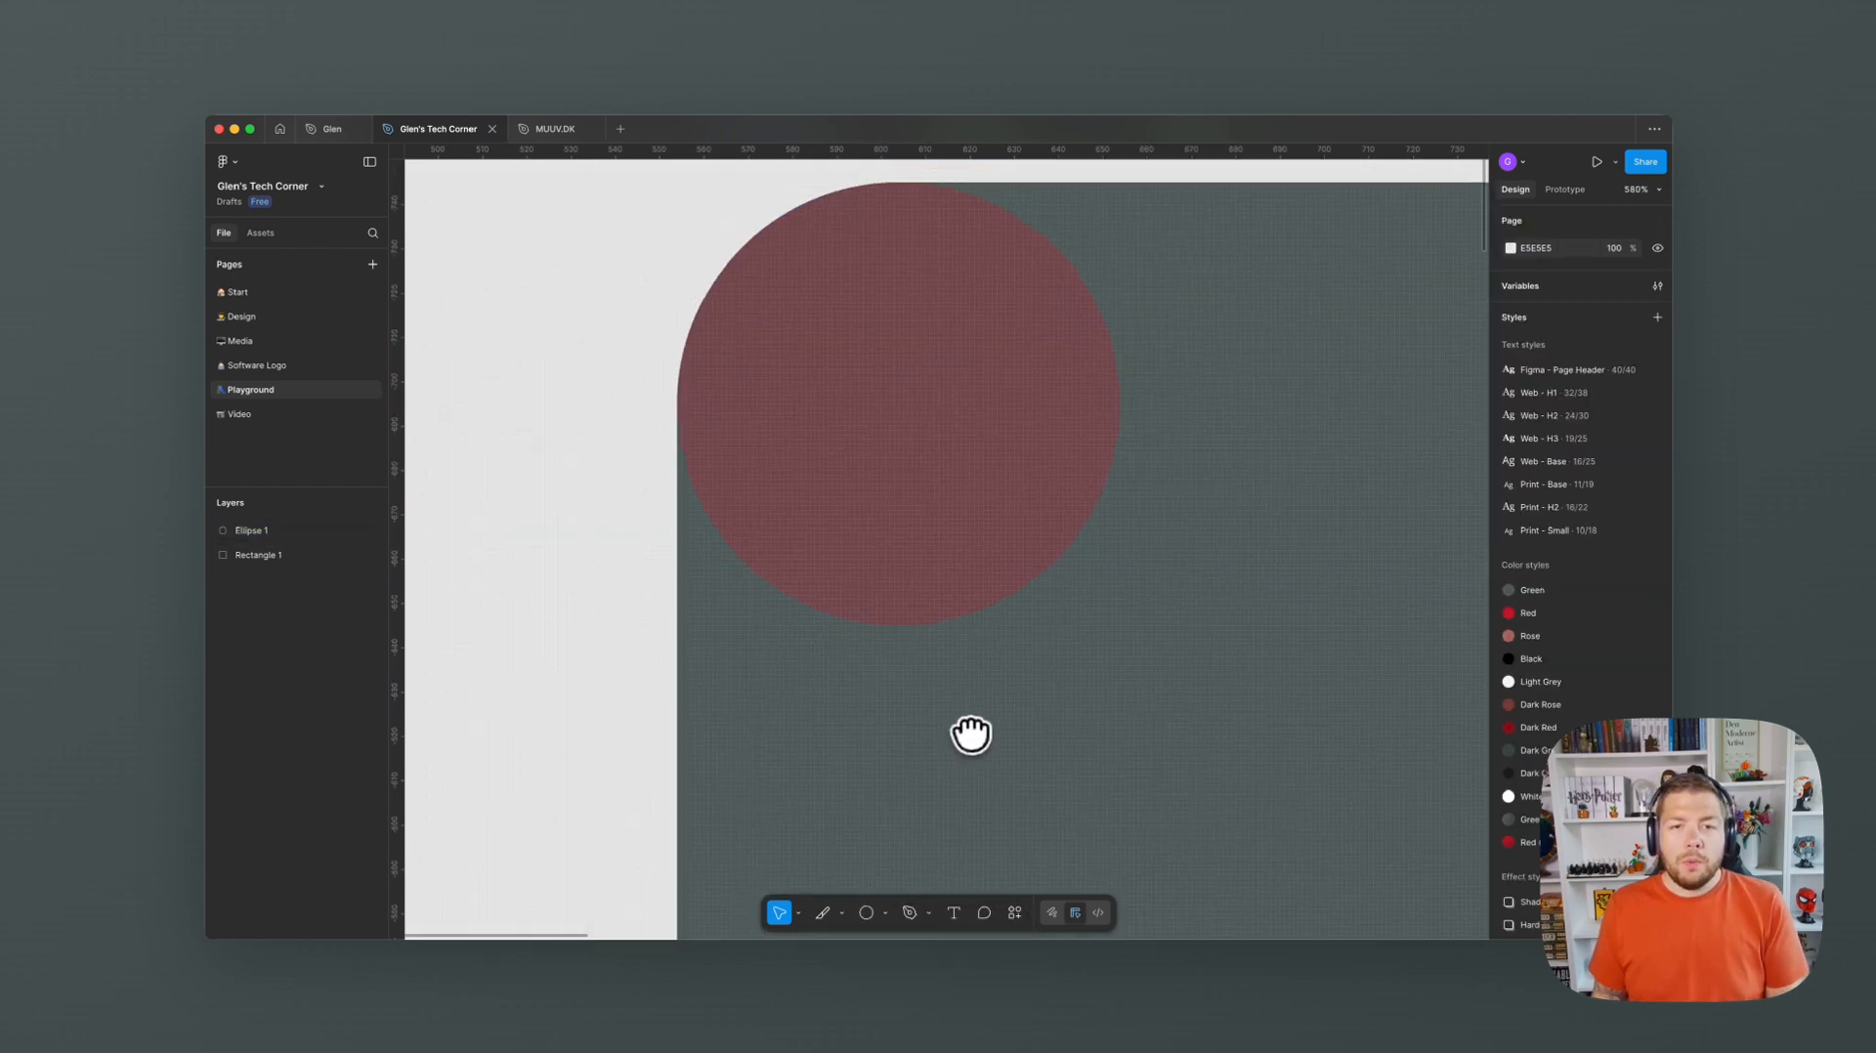
click(1200, 696)
click(1659, 514)
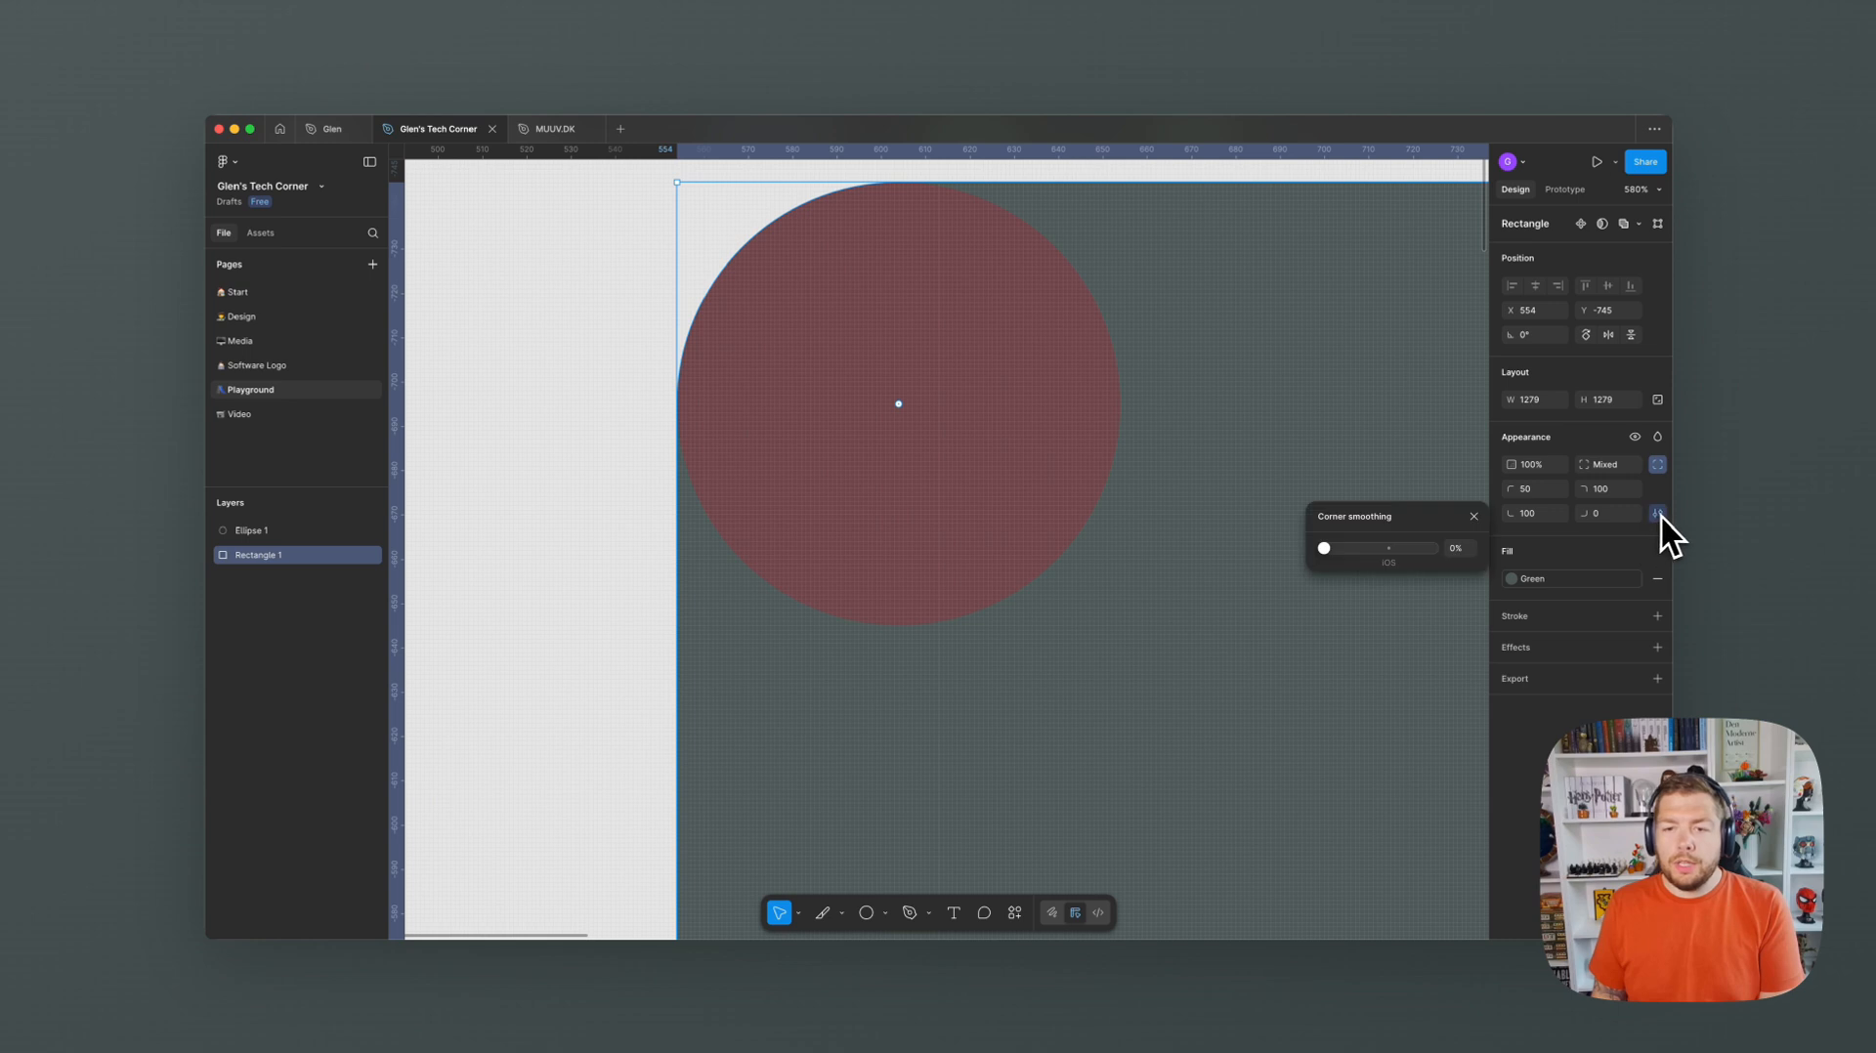
drag(1325, 550, 1471, 583)
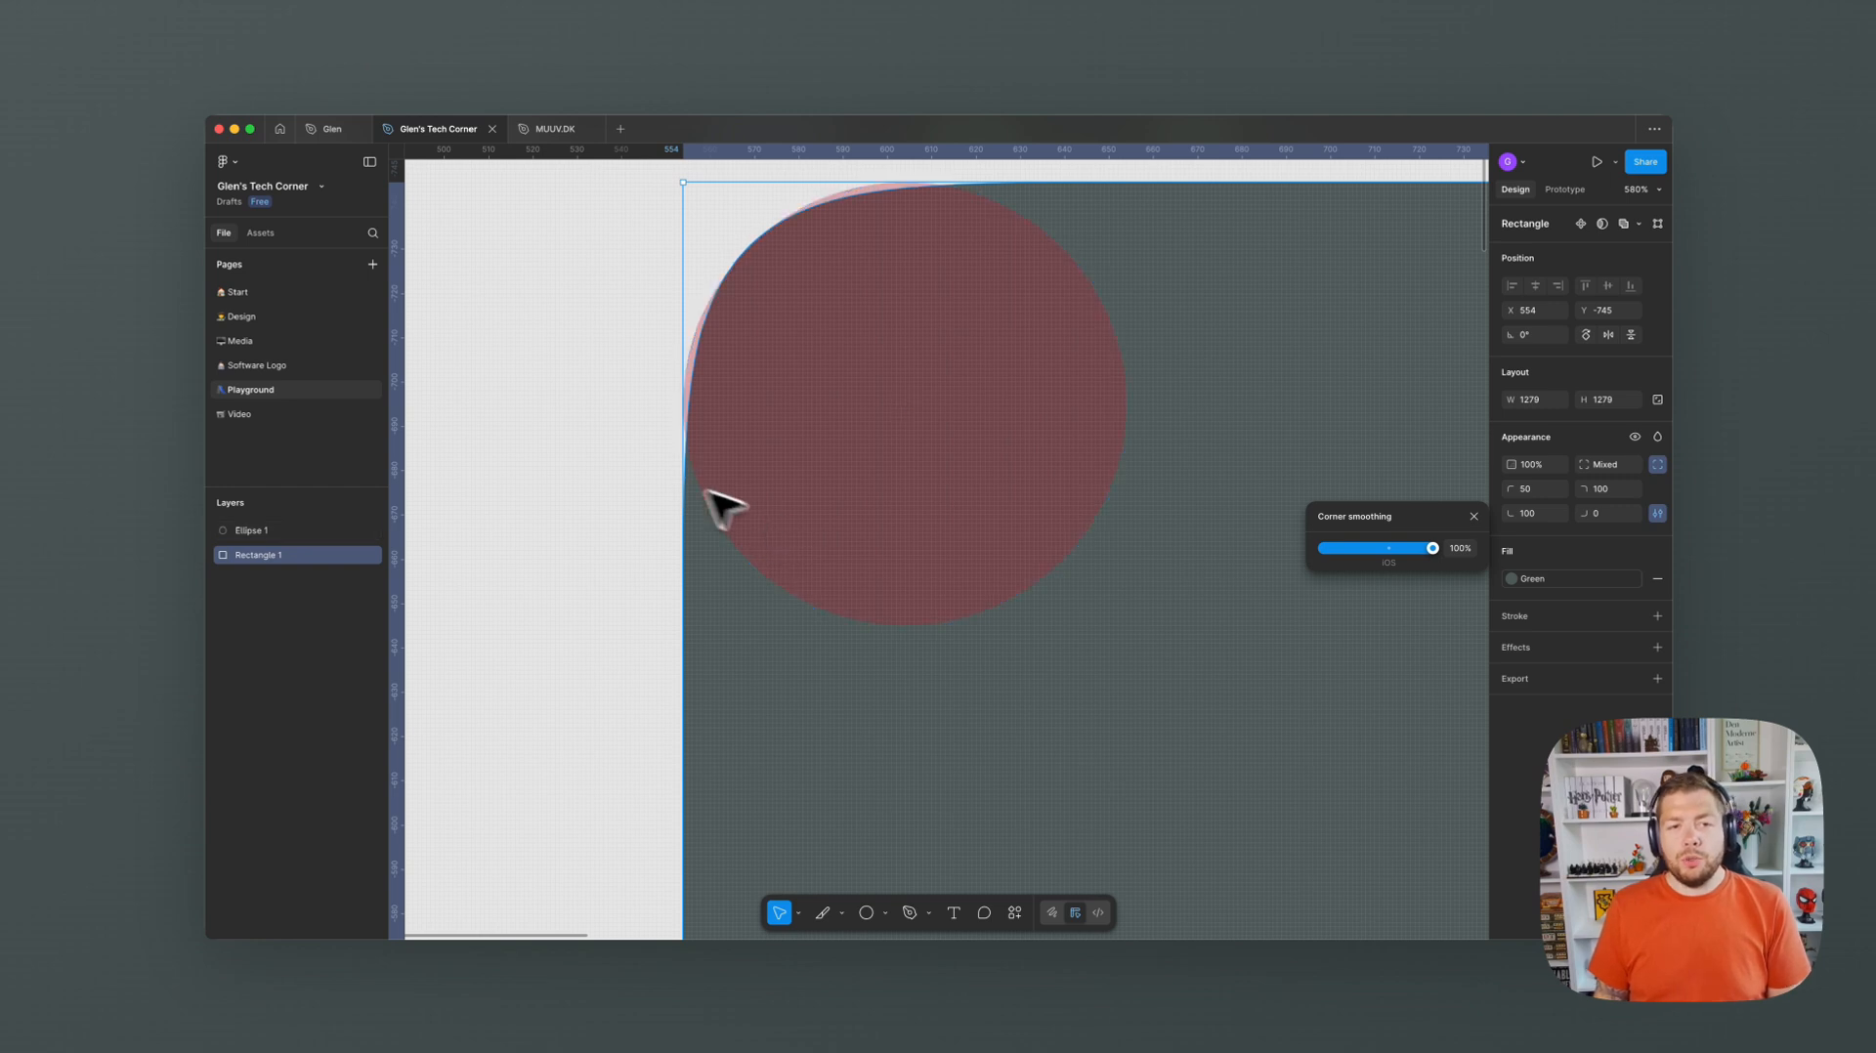
click(634, 466)
drag(635, 485, 624, 484)
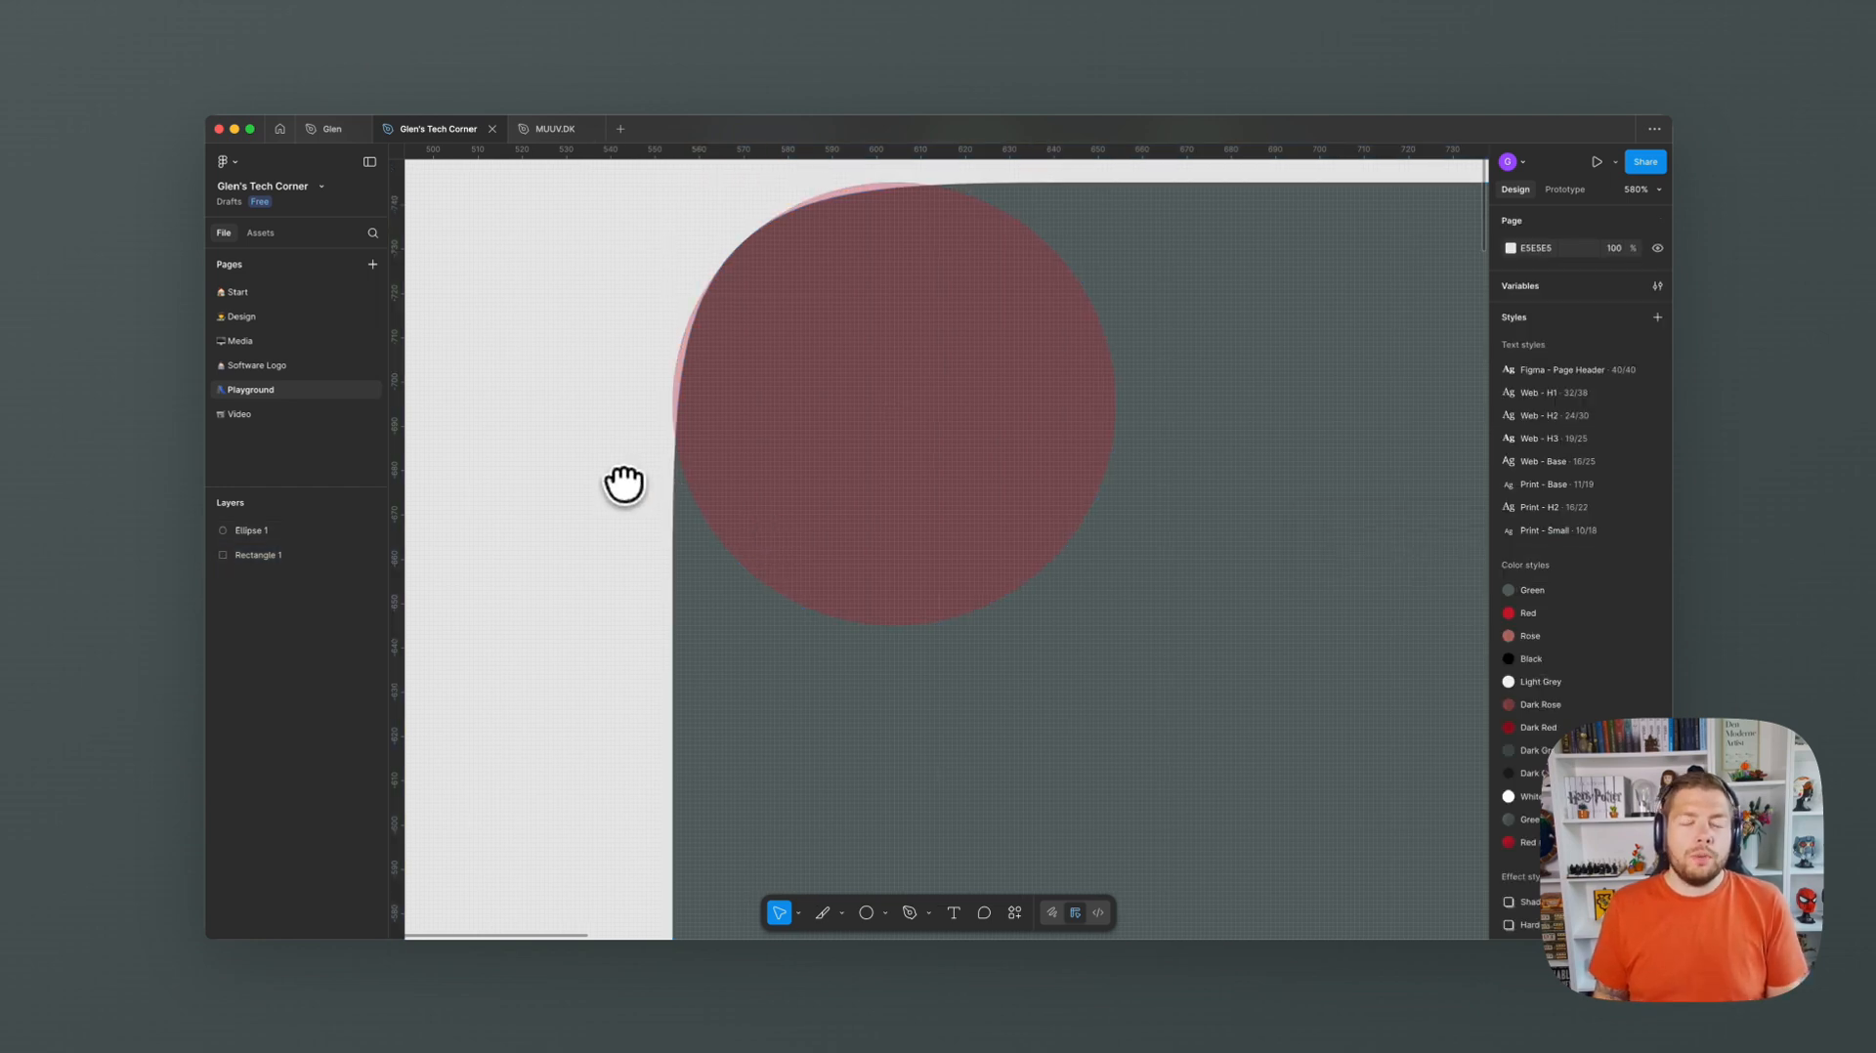
drag(620, 517, 611, 522)
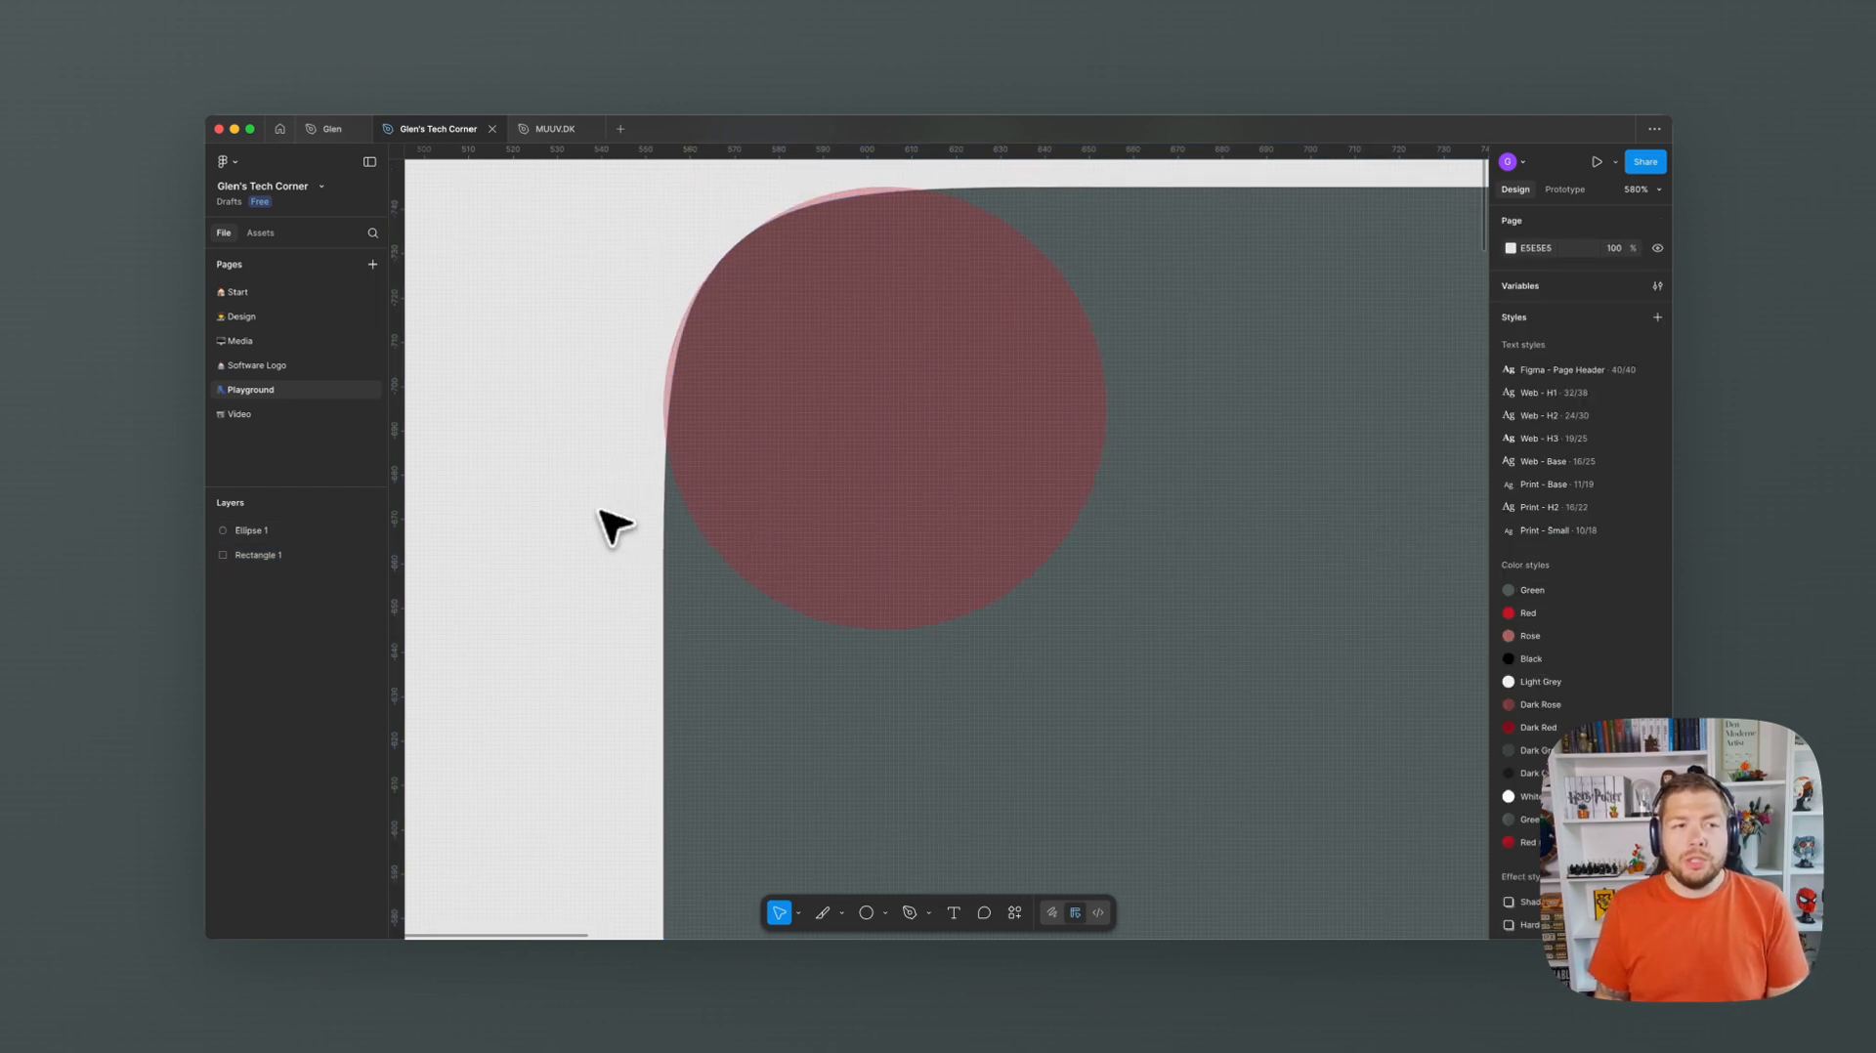
- Set the rectangle's corner smoothing to the iOS mark at 60%, and return it to 0%
click(1190, 471)
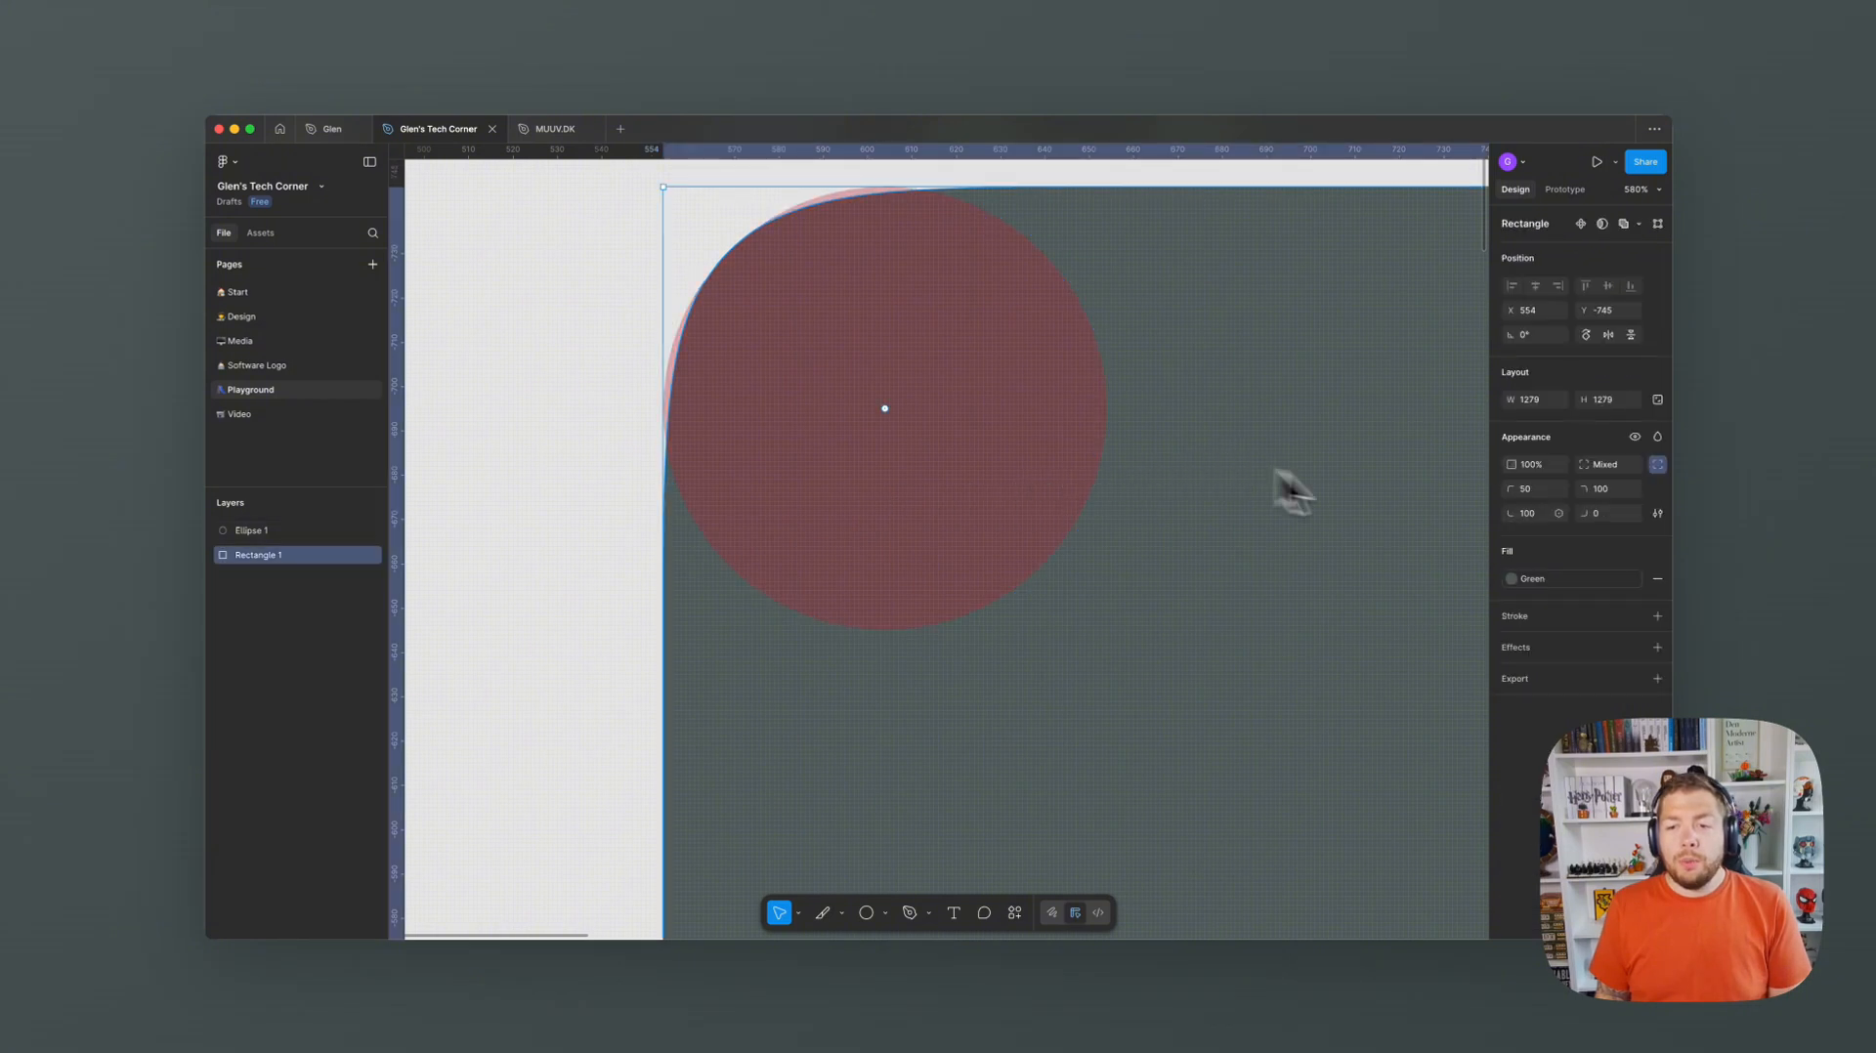
click(1657, 513)
drag(1436, 553, 1392, 559)
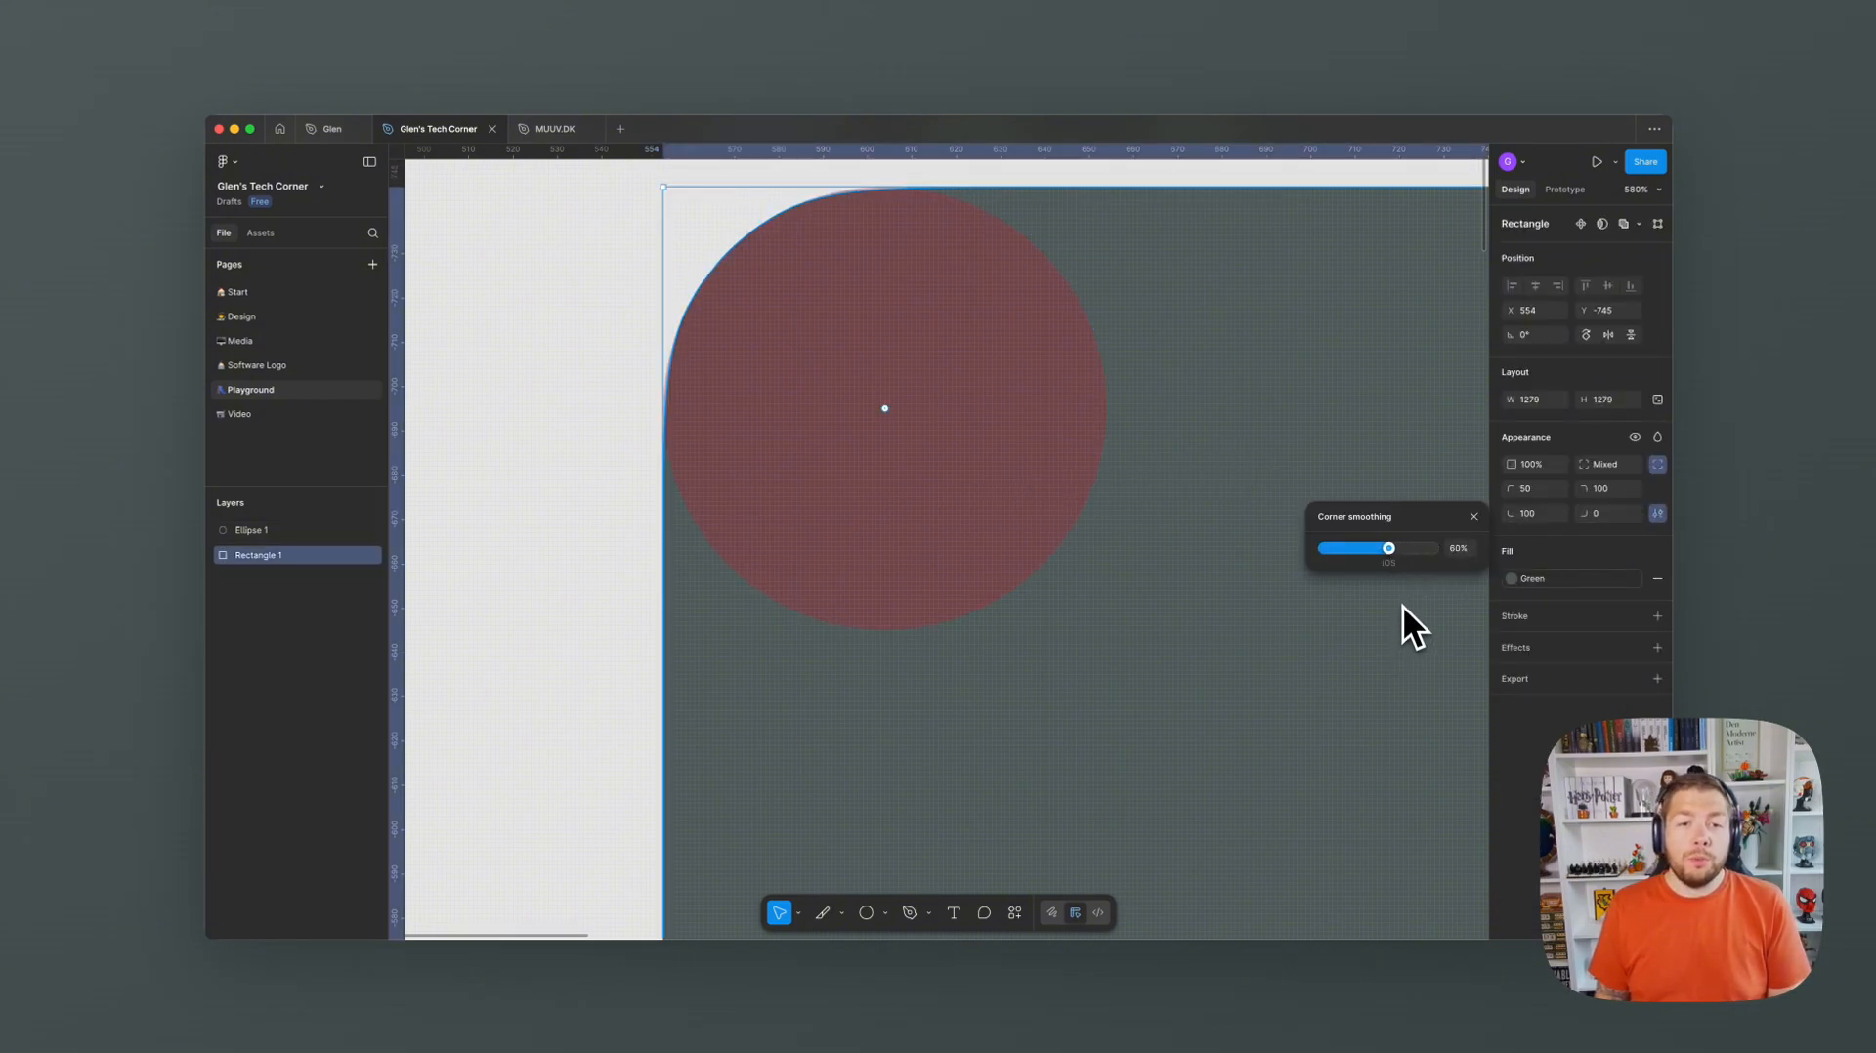
mouse_move(1392, 555)
mouse_down()
mouse_move(1421, 553)
mouse_move(1372, 553)
mouse_up()
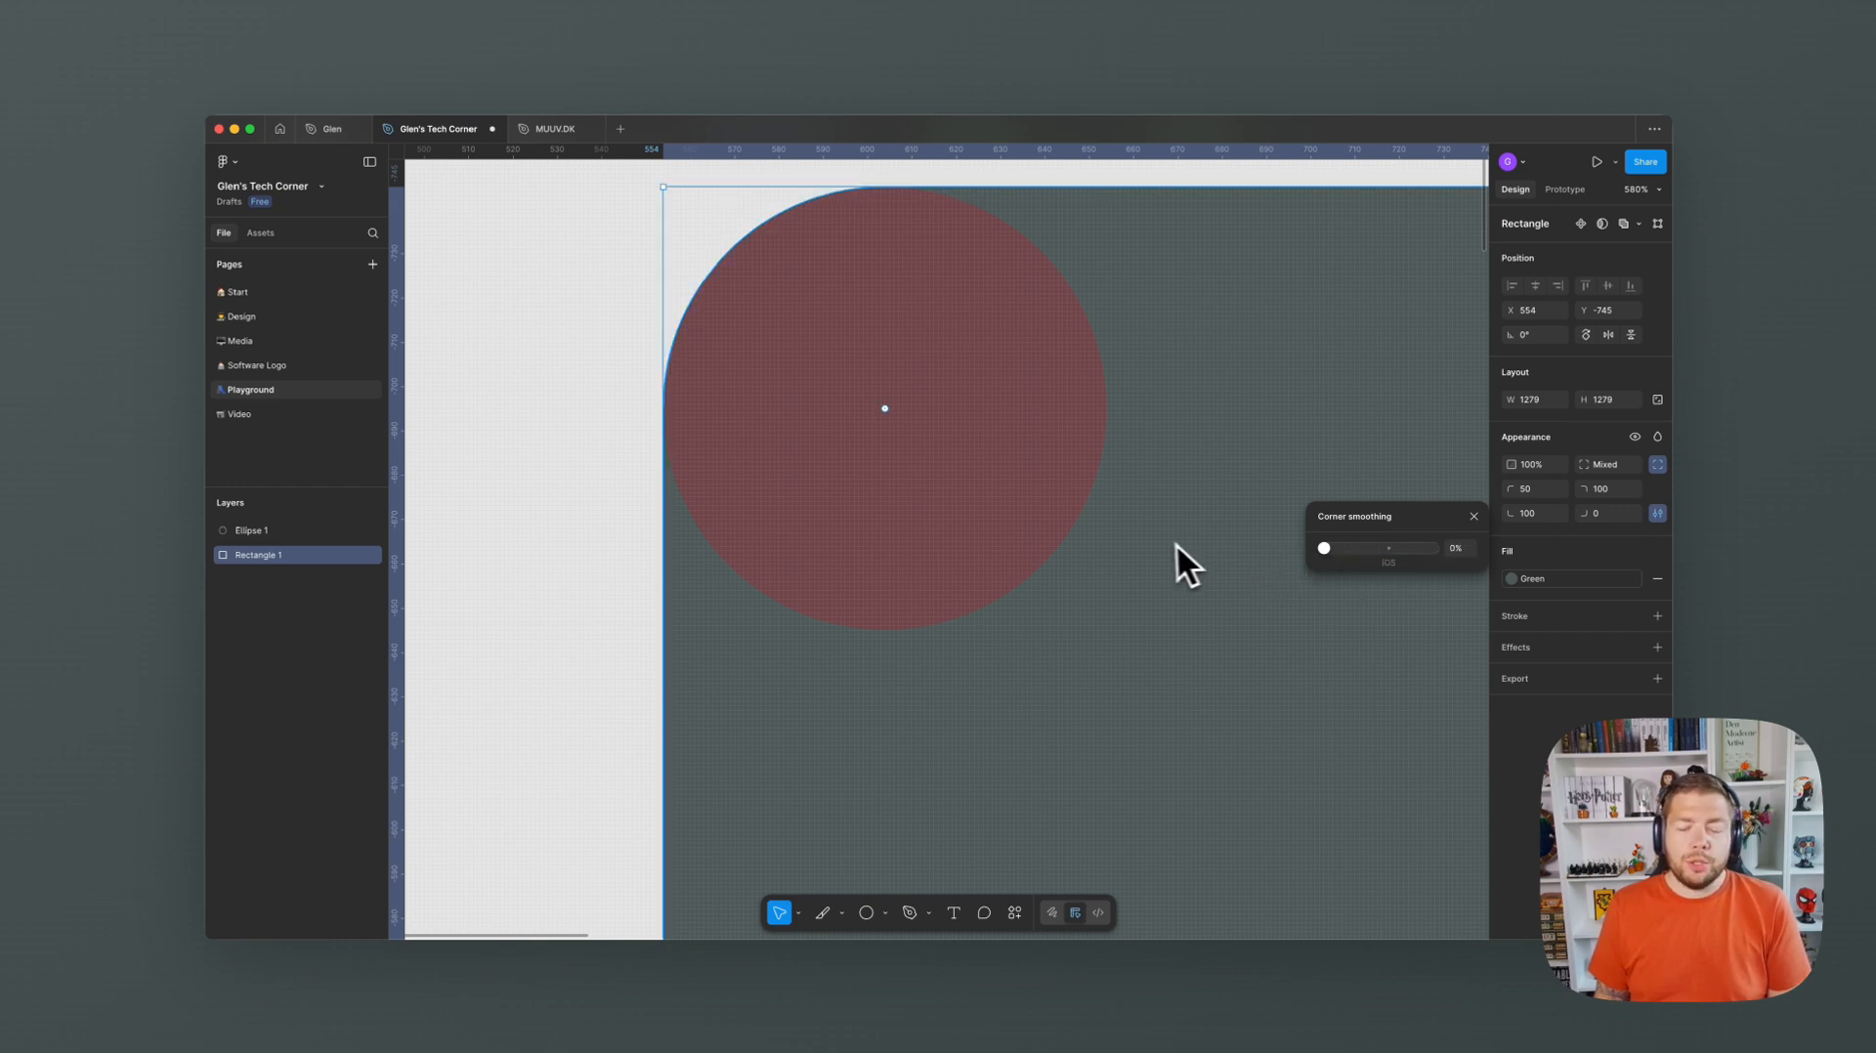
click(555, 458)
- Delete the semi-transparent red circle from the rectangle's top-left corner
scroll(601, 520, down, 5)
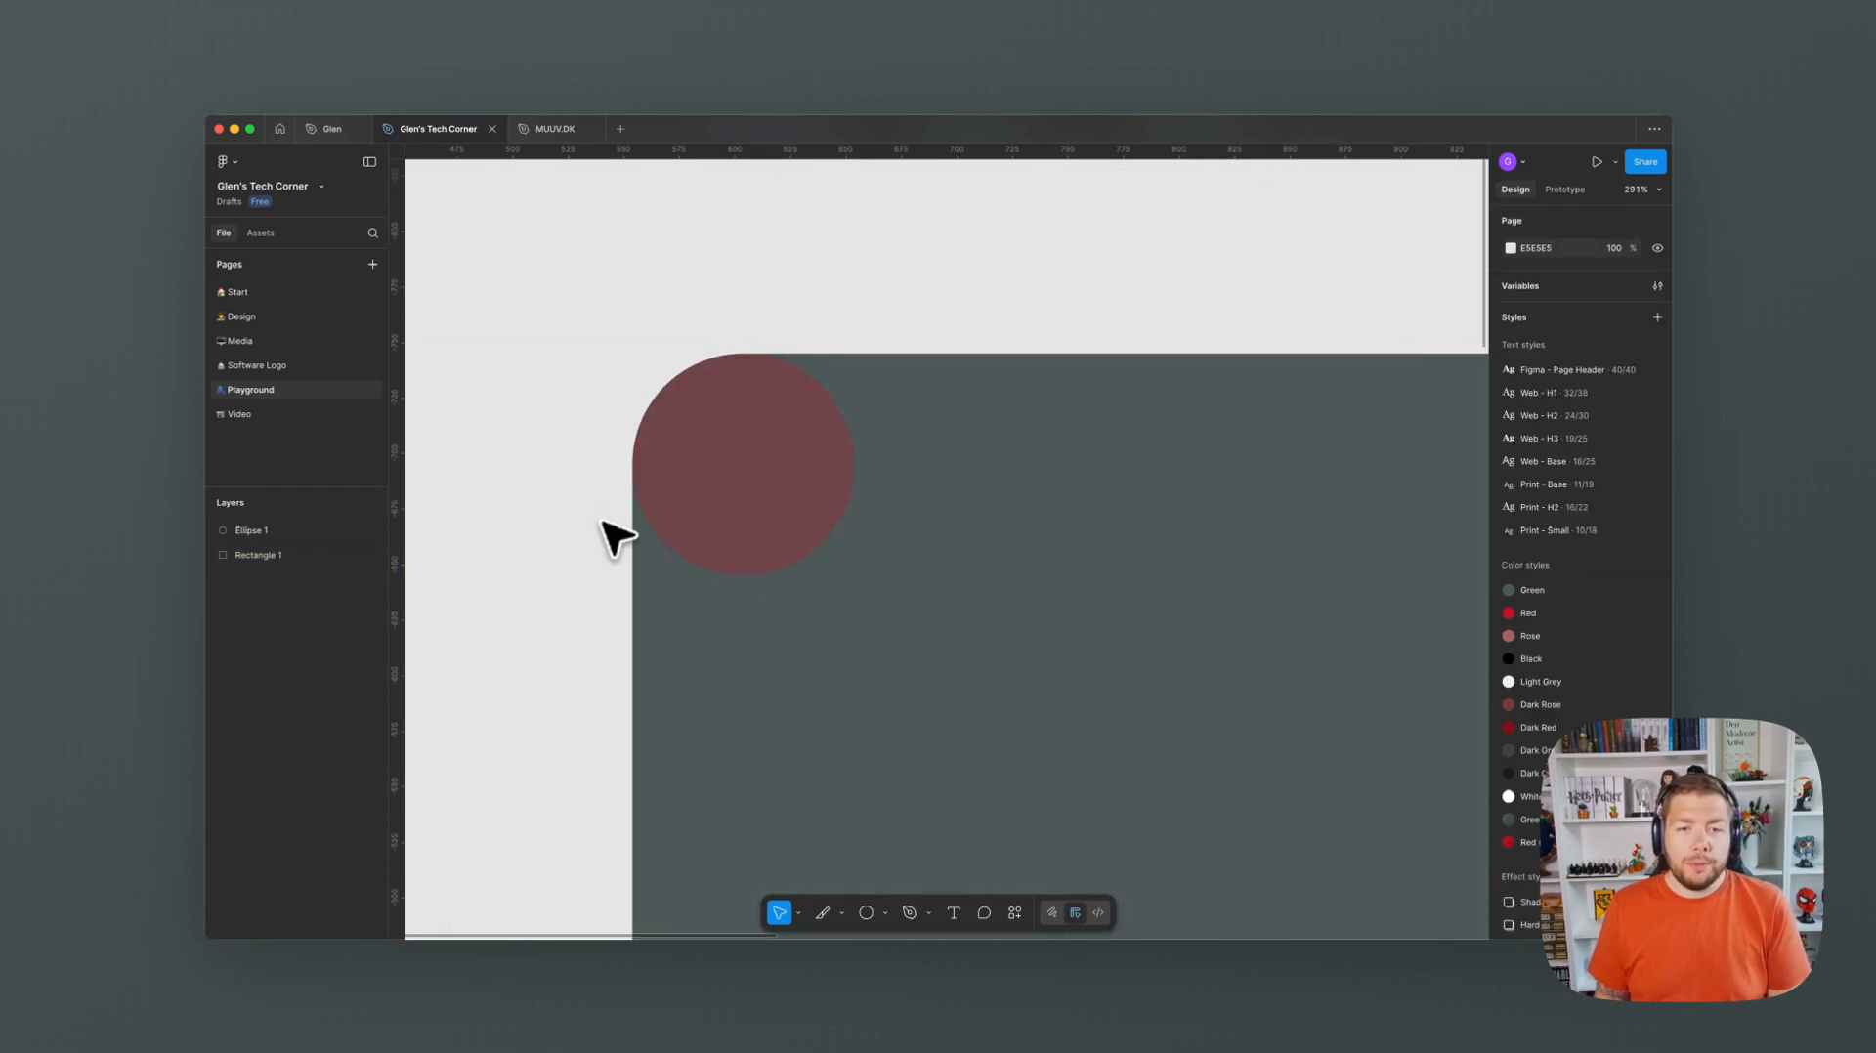
drag(591, 542, 535, 376)
scroll(562, 518, down, 3)
scroll(502, 389, down, 3)
click(540, 360)
key(BackSpace)
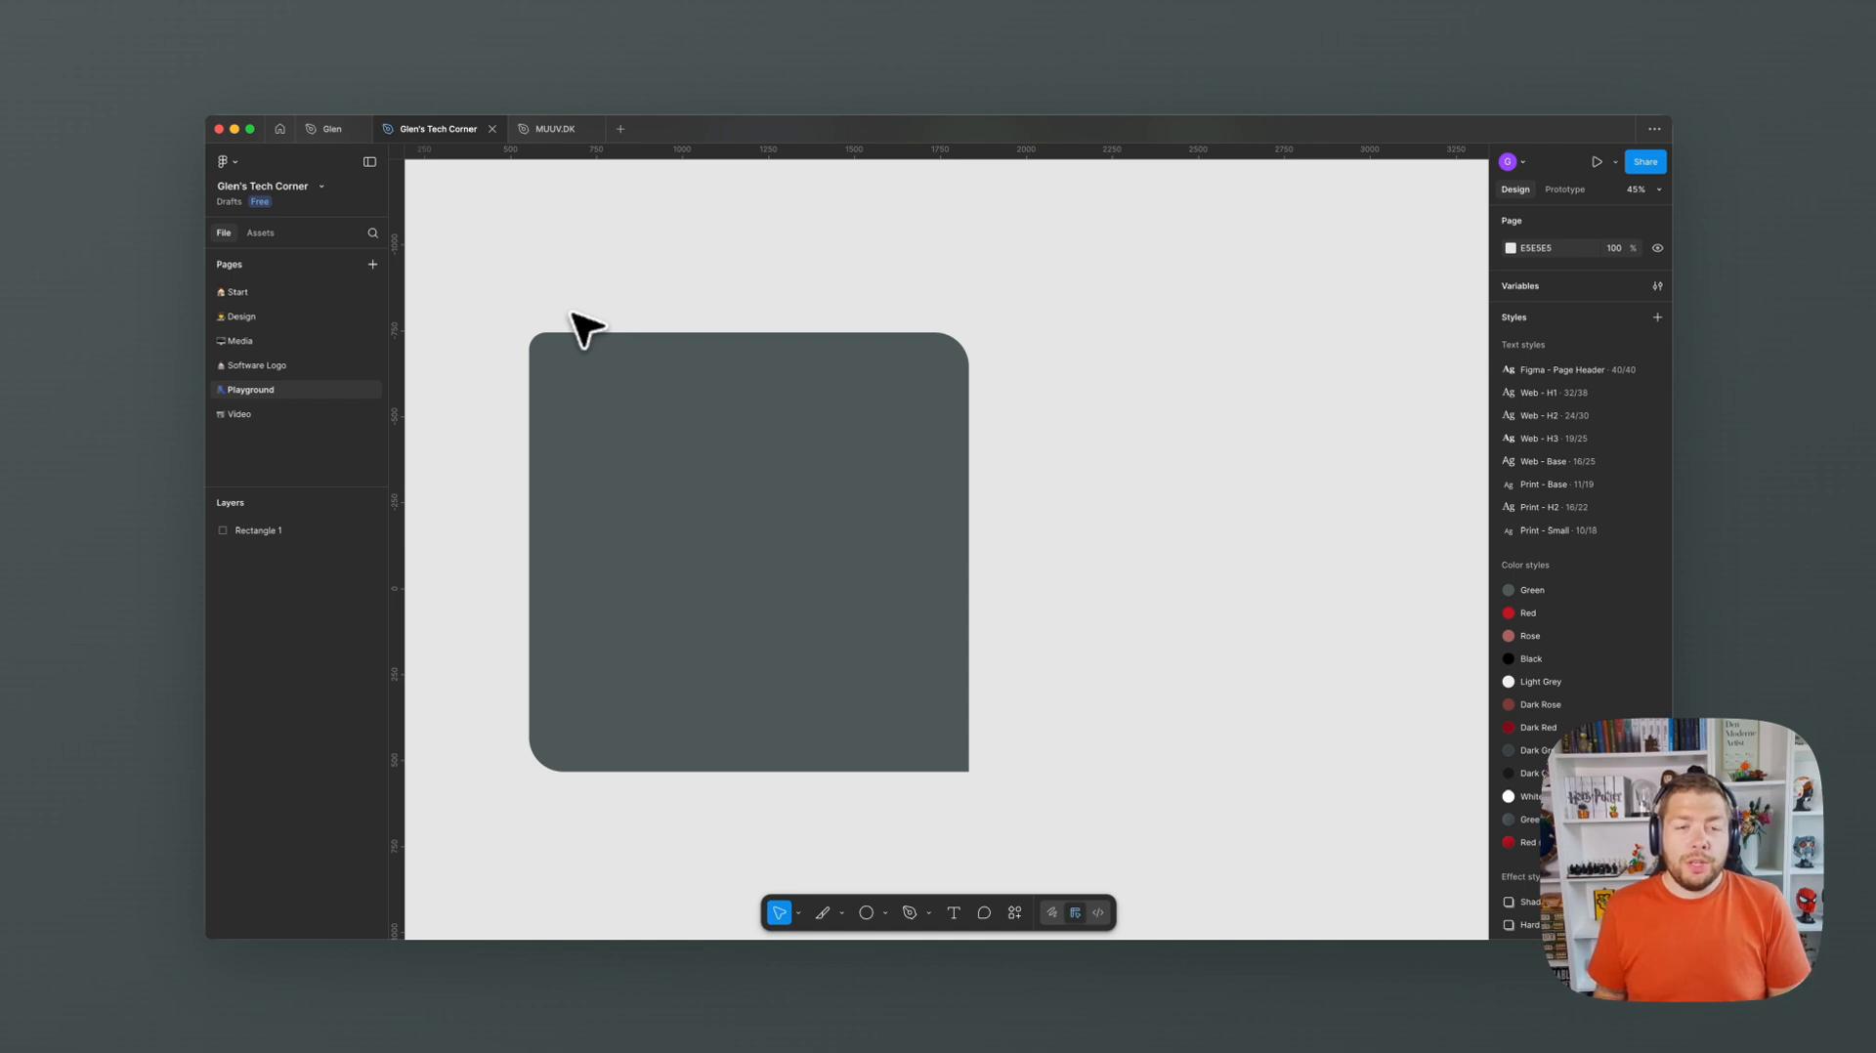
- Delete the green rectangle to clear the canvas
drag(502, 298, 998, 774)
click(1000, 777)
click(936, 739)
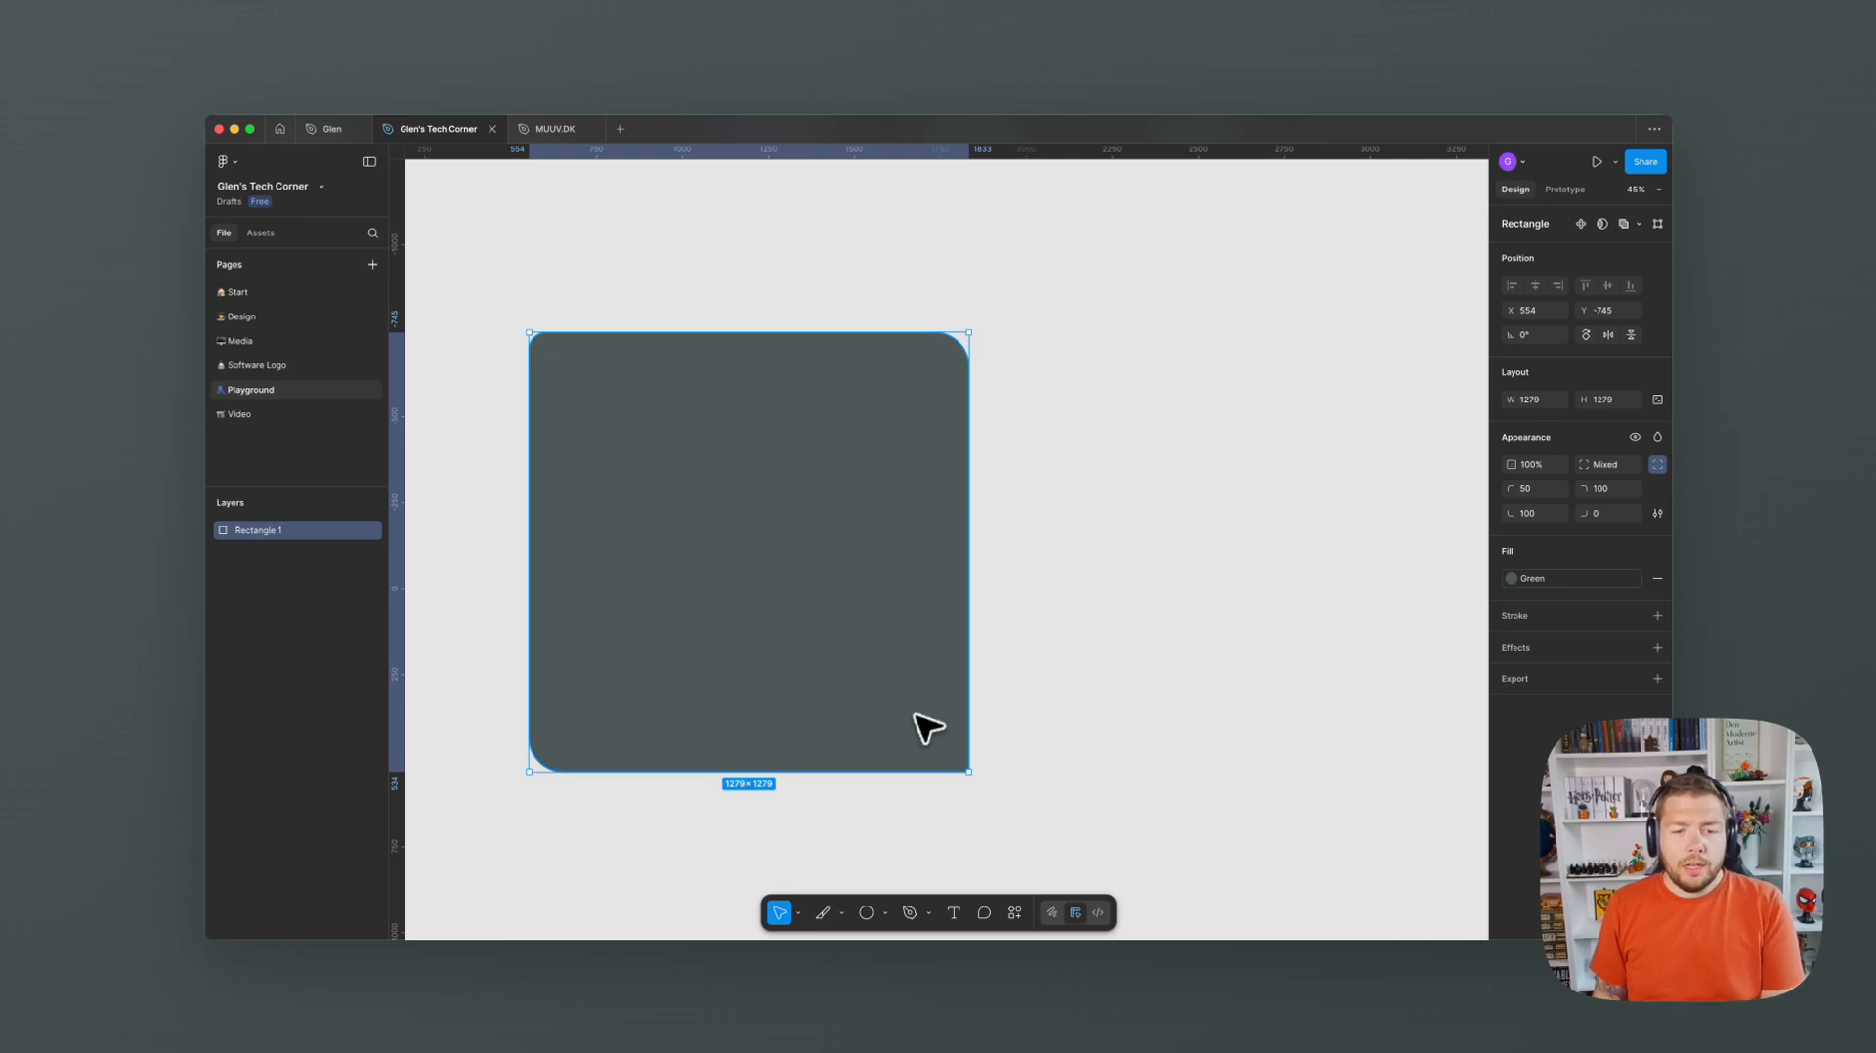
key(BackSpace)
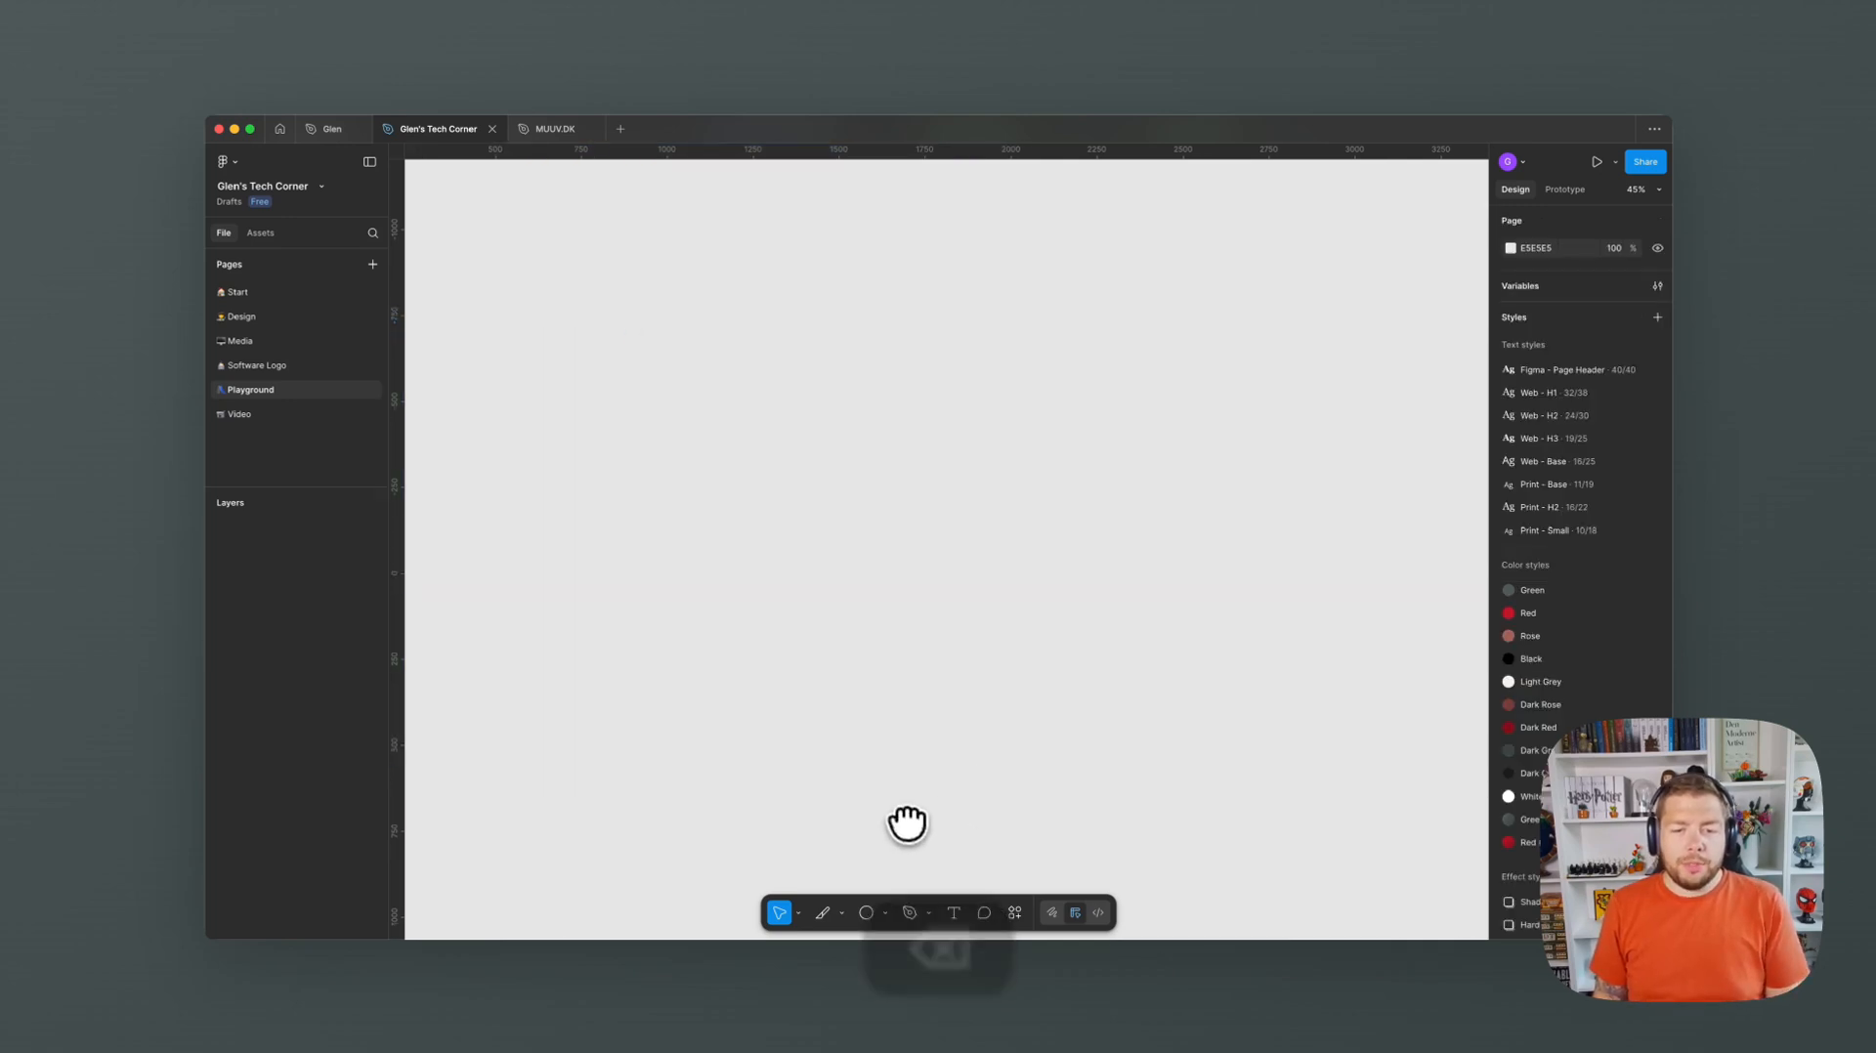
- Draw a five-pointed star about 1163 × 1163 in the middle of the empty canvas
click(884, 914)
click(901, 857)
drag(849, 389, 1248, 693)
scroll(1239, 622, right, 2)
scroll(1239, 622, down, 1)
drag(1028, 487, 1052, 465)
click(1302, 431)
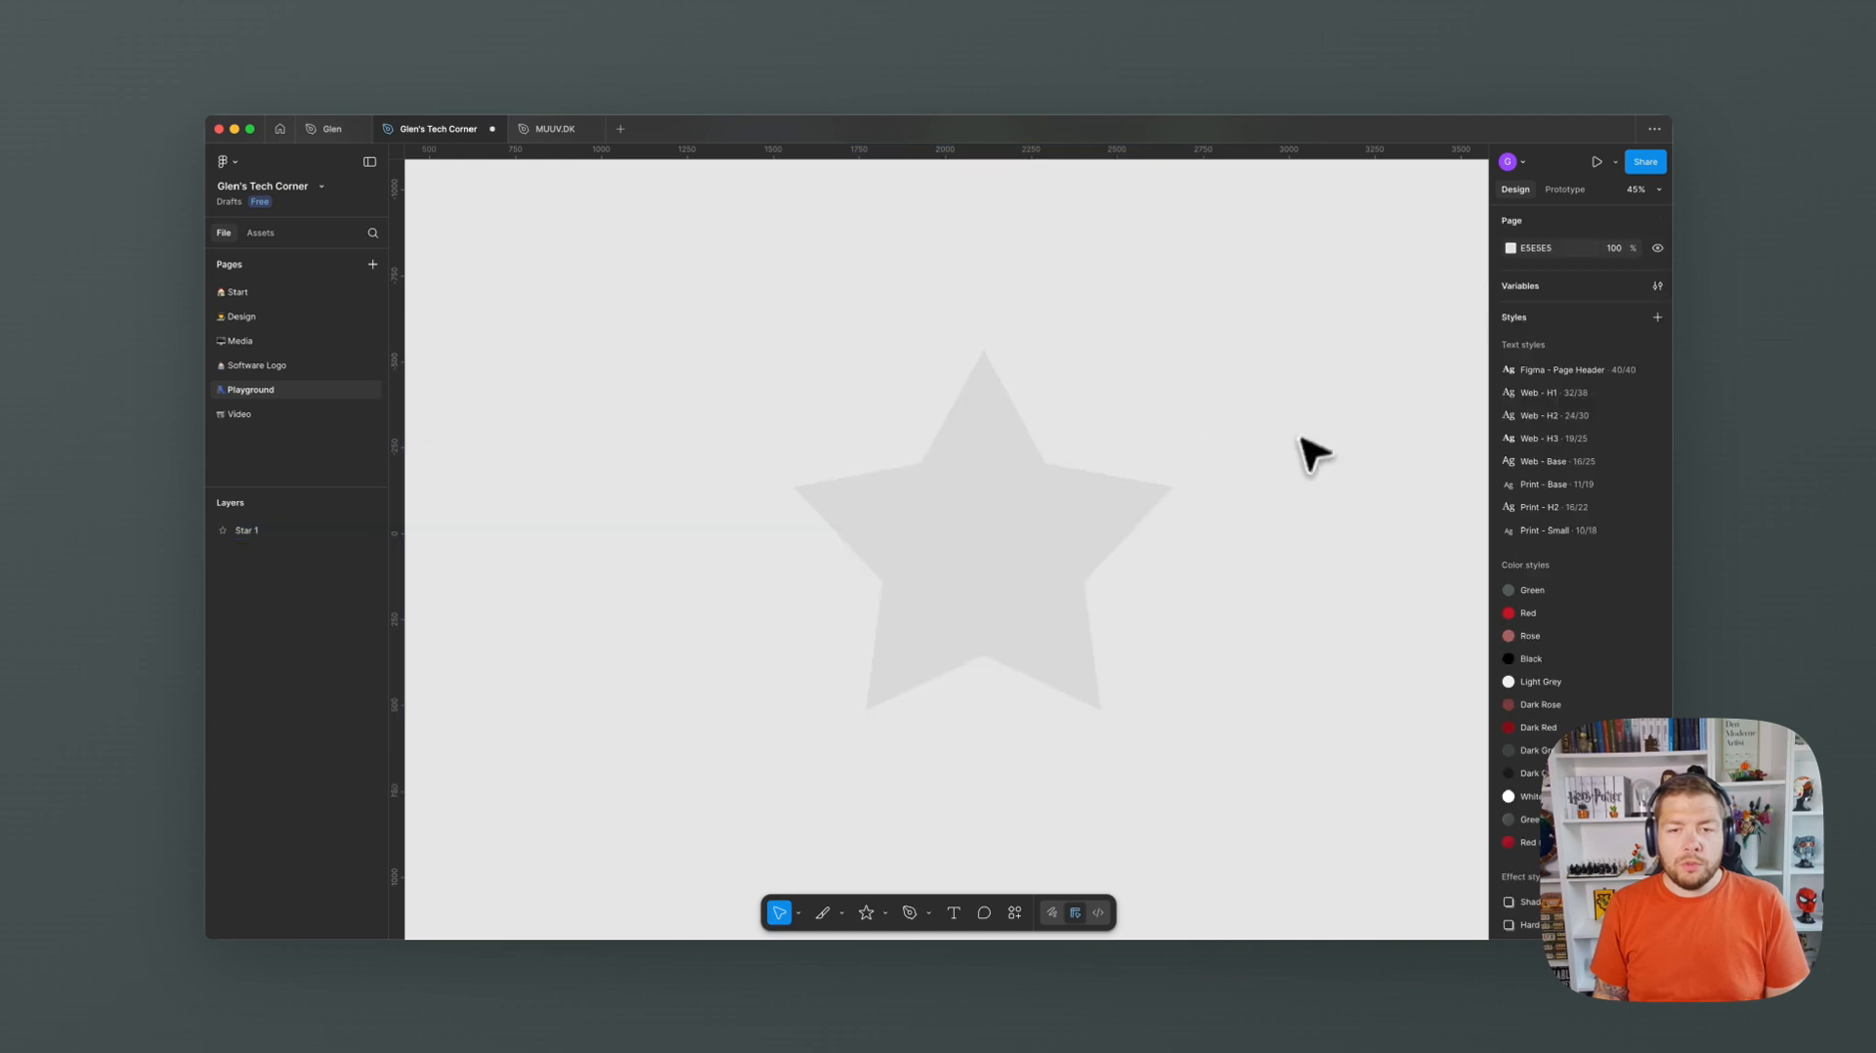
- Examine the star's outer points and inner corners up close
scroll(1270, 457, right, 1)
scroll(1271, 457, down, 1)
click(1018, 457)
click(1022, 285)
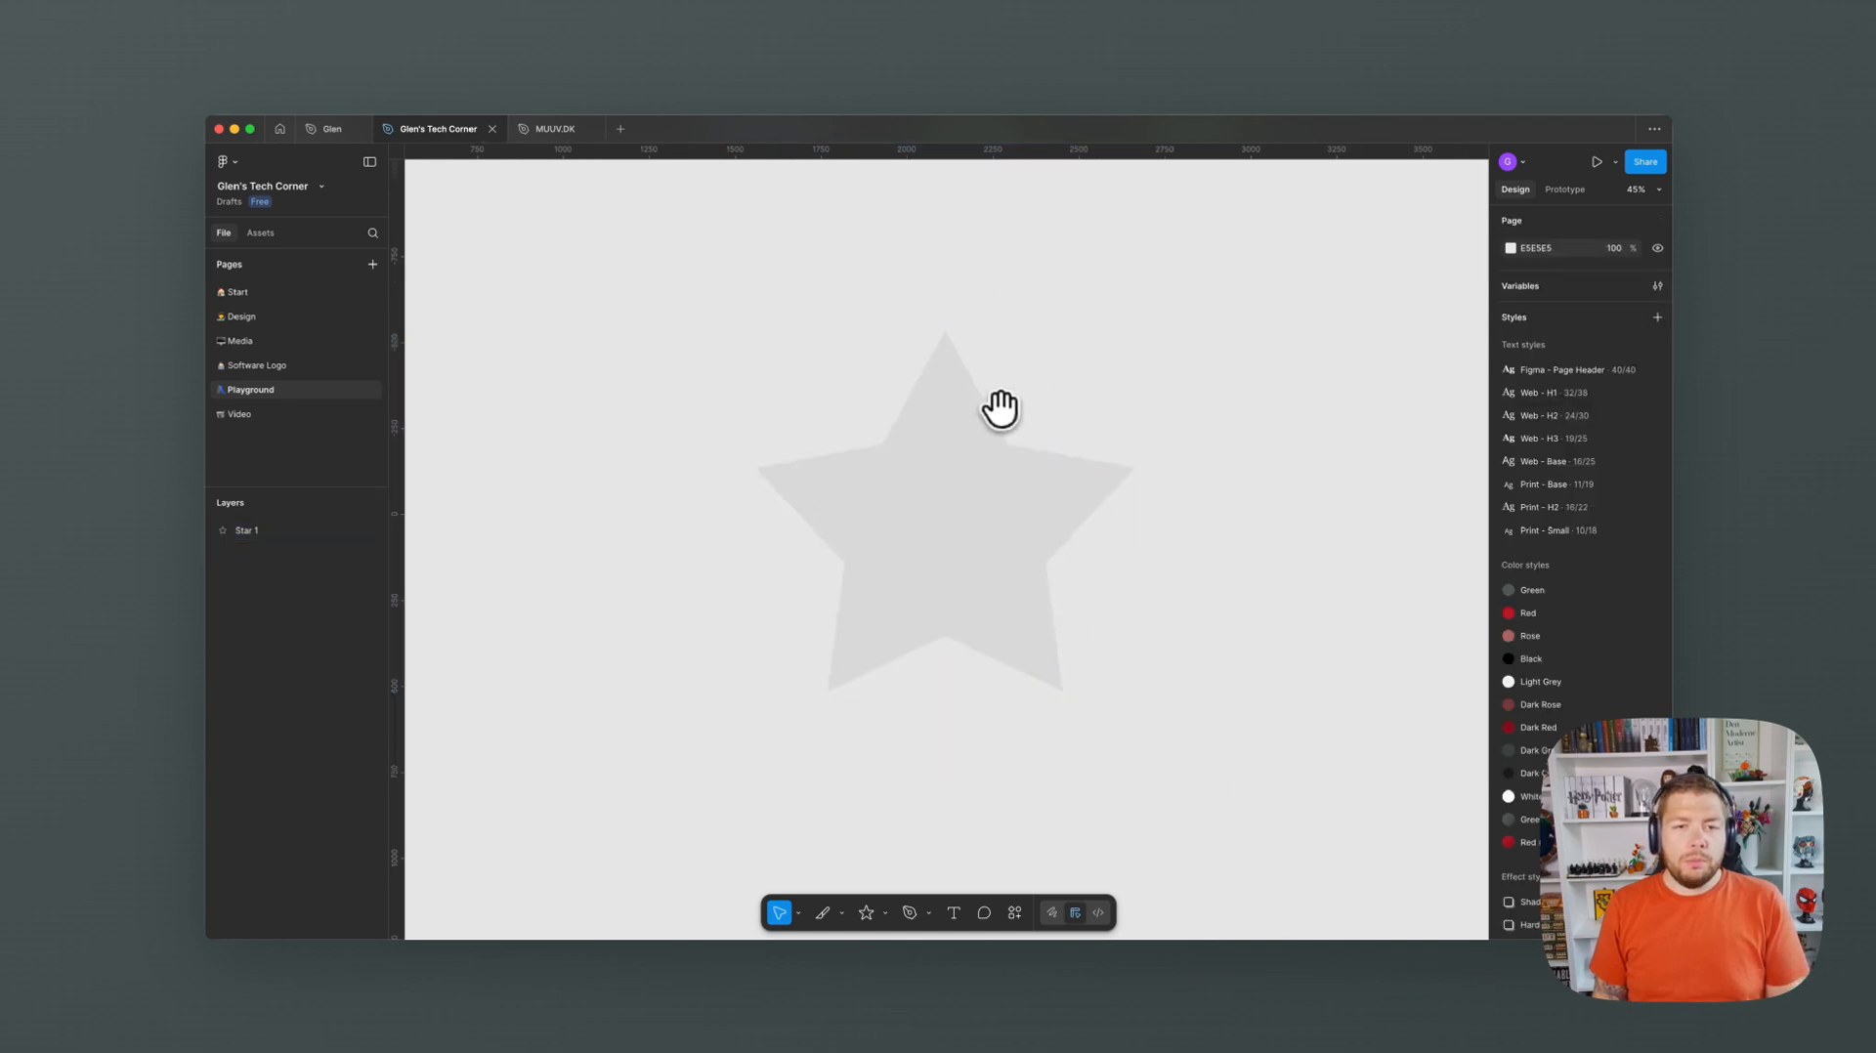
scroll(989, 337, up, 5)
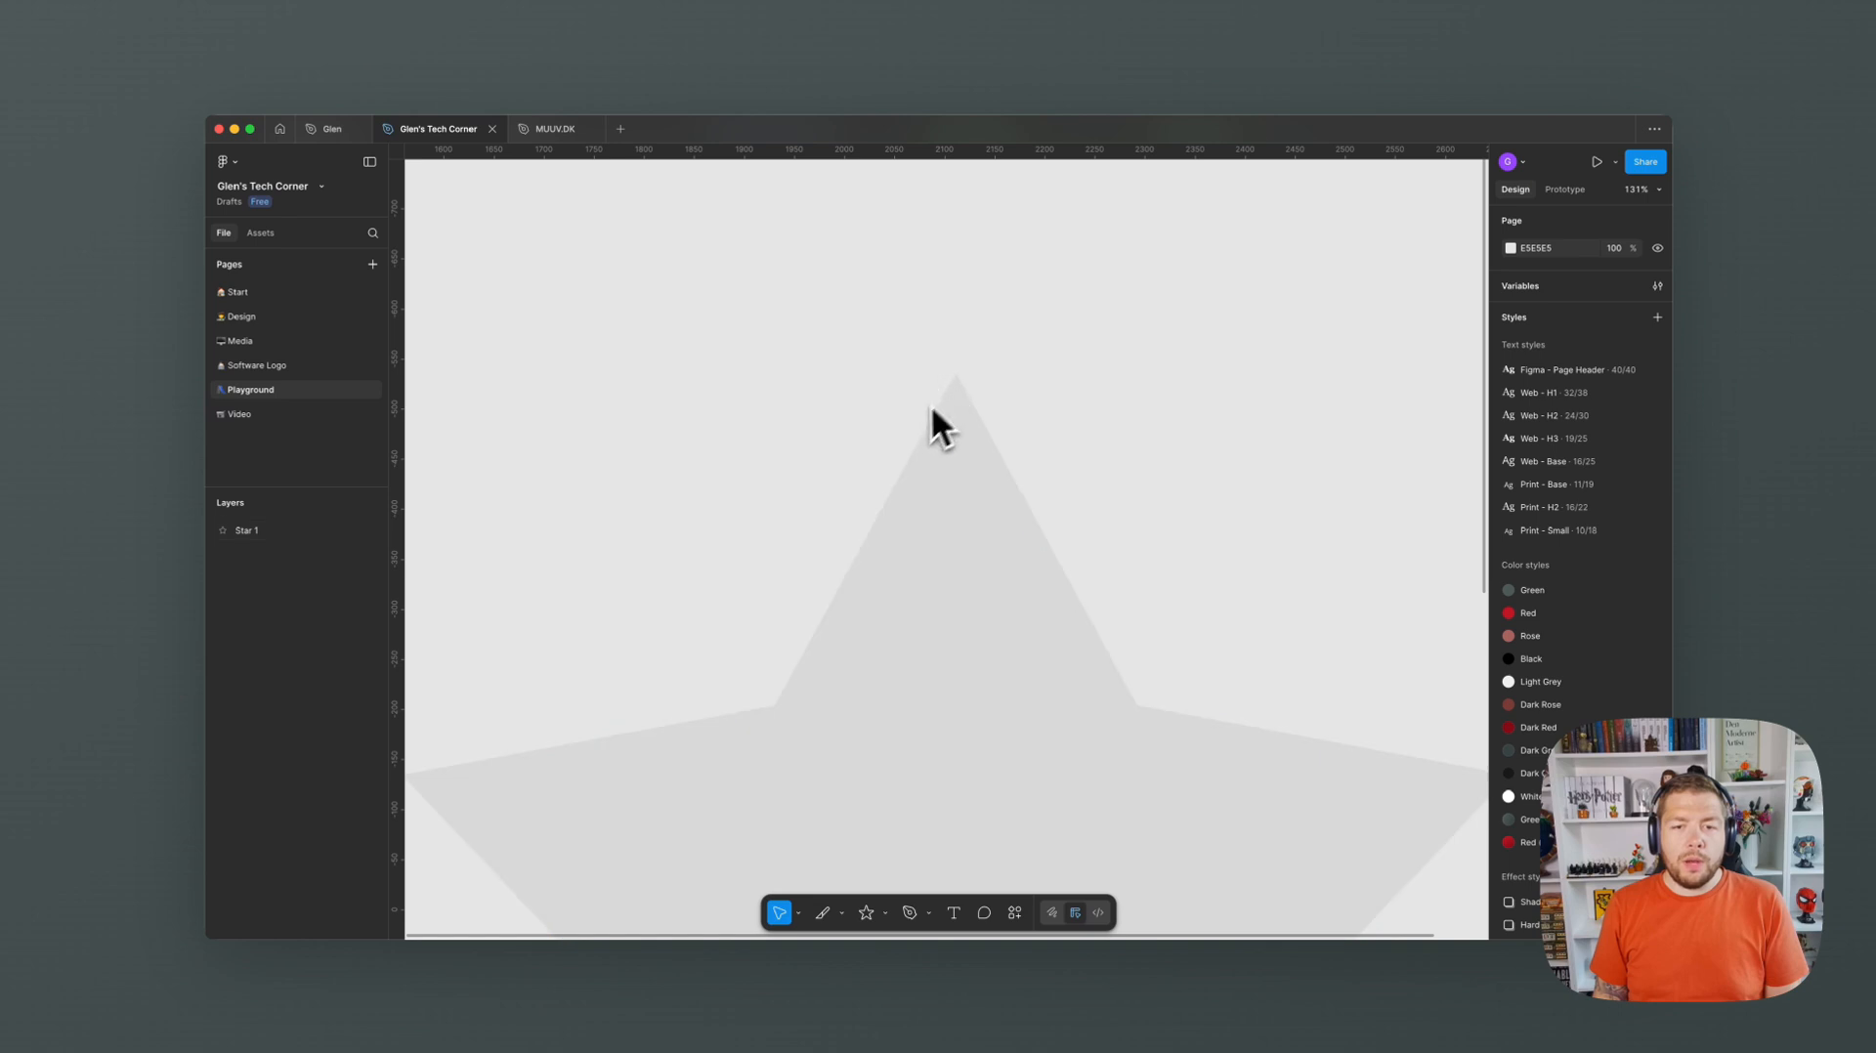
scroll(1075, 450, down, 3)
scroll(1075, 449, right, 1)
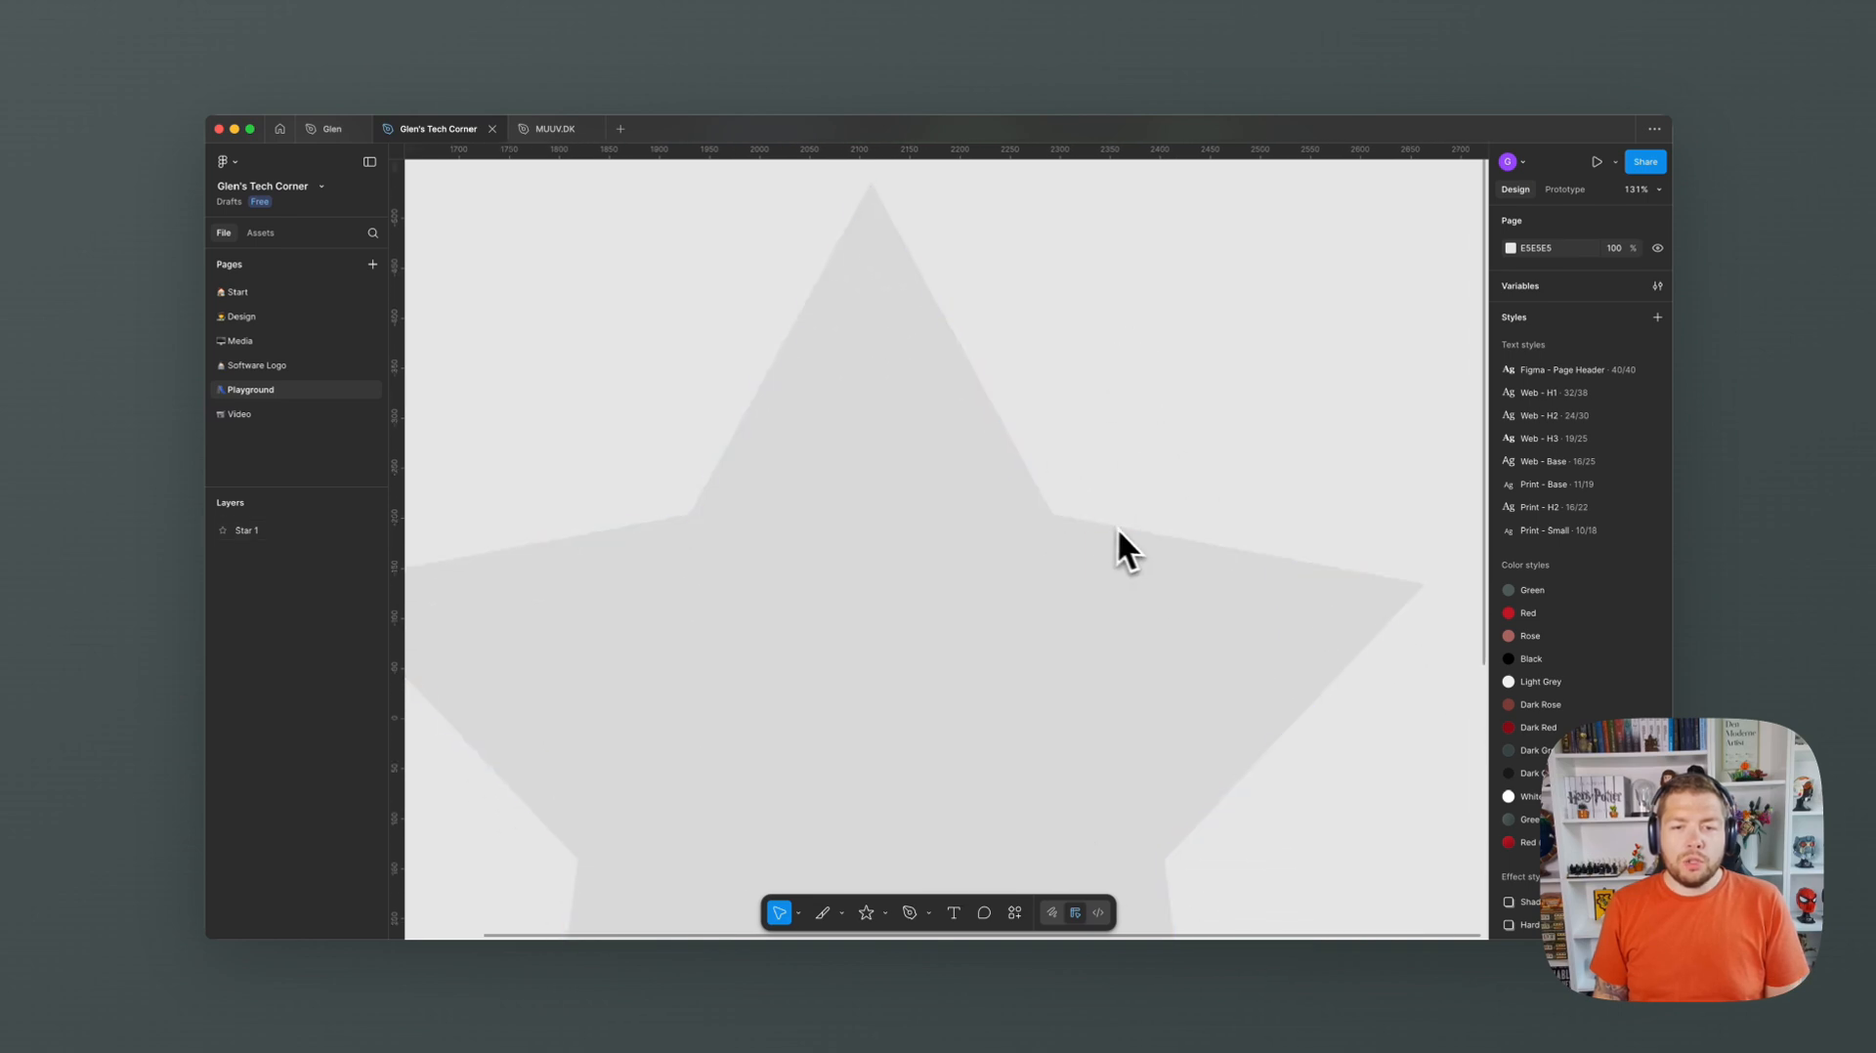
key(shift+1)
- Increase the star's corner radius so its outer points are slightly rounded
click(1026, 410)
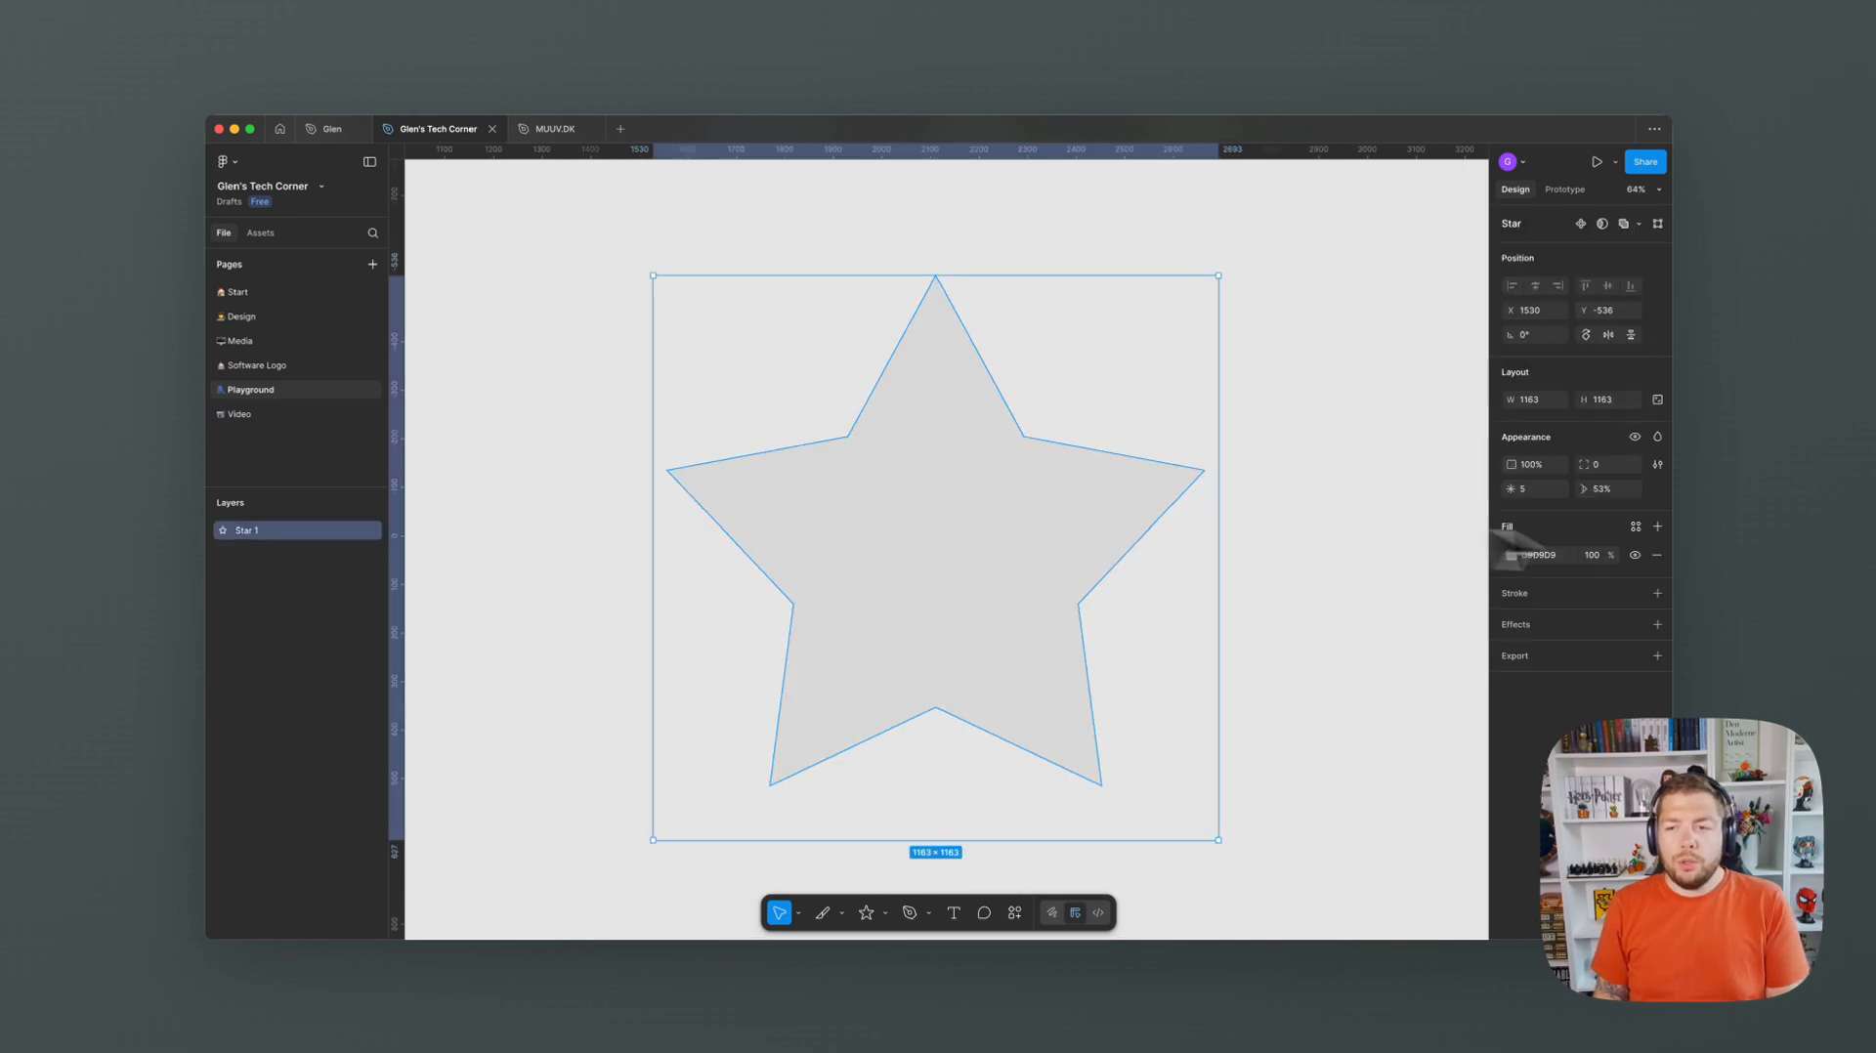
click(1607, 466)
key(shift+Up)
key(shift+Up)
key(shift+Up)
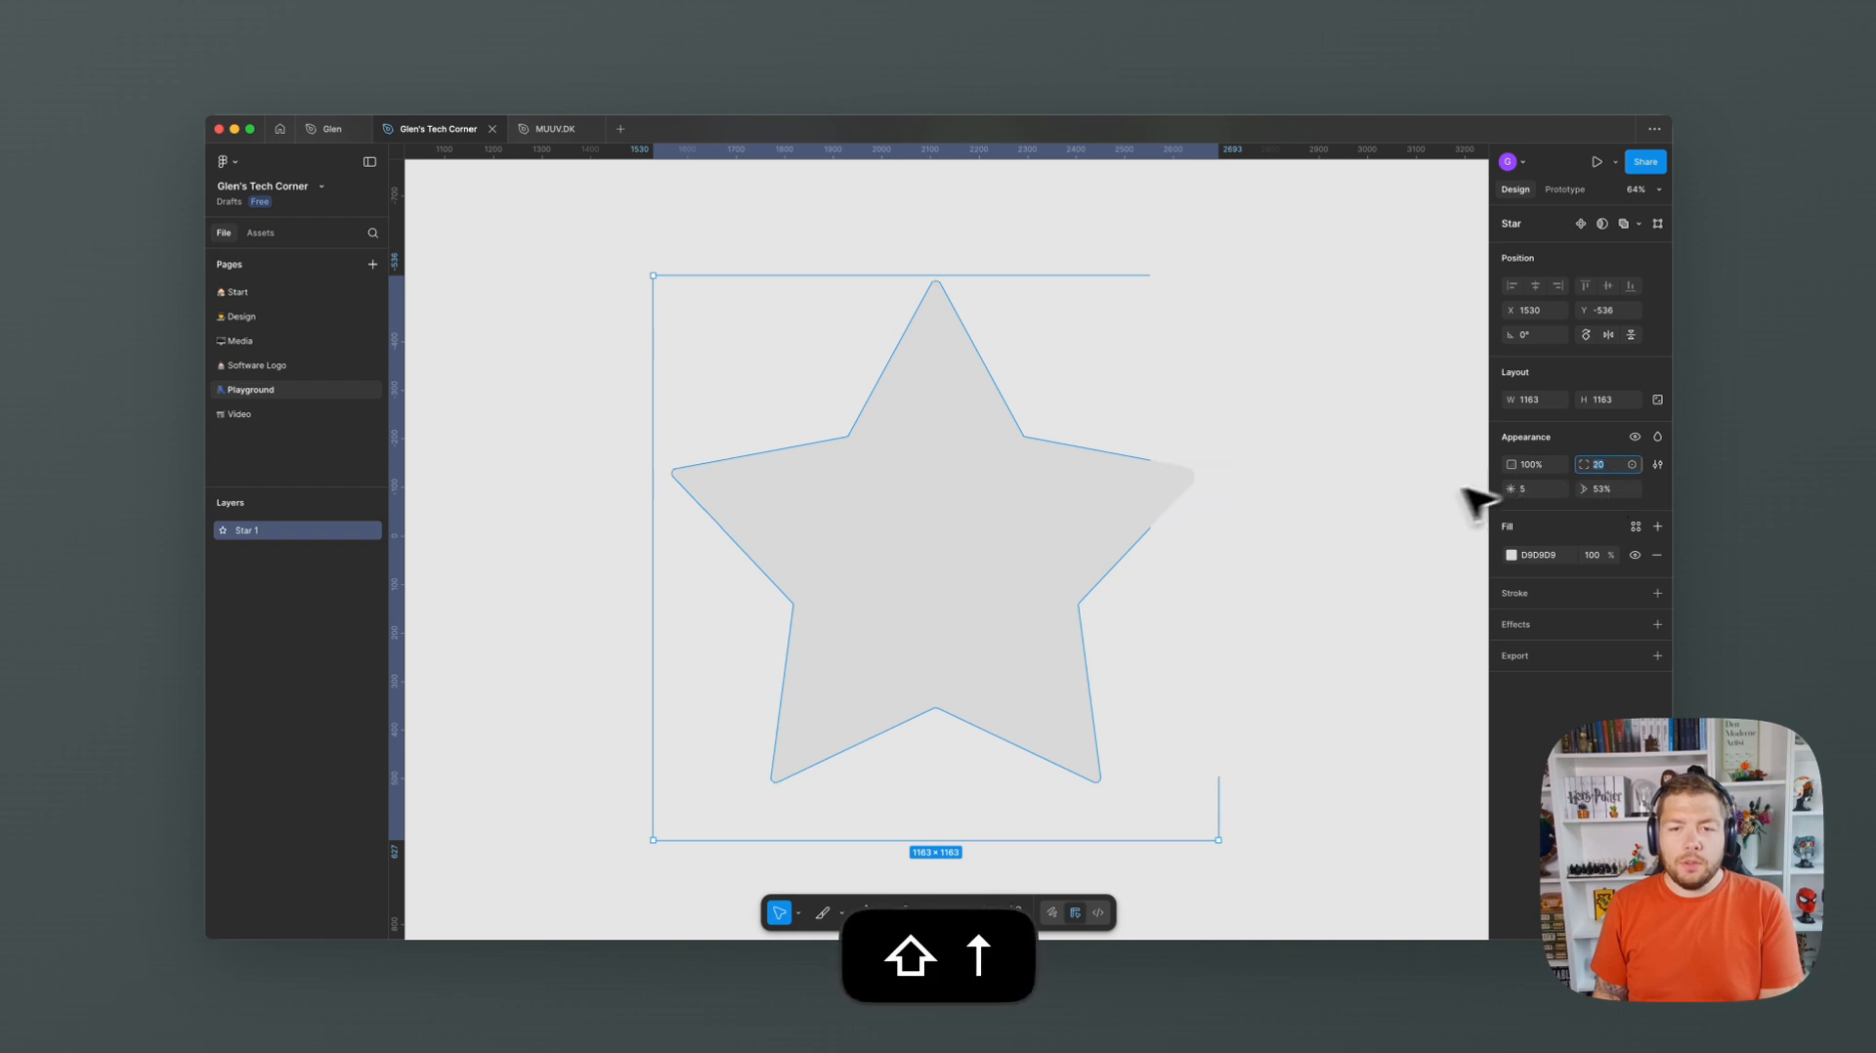
key(shift+Up)
key(shift+Up)
key(shift+Down)
key(shift+Down)
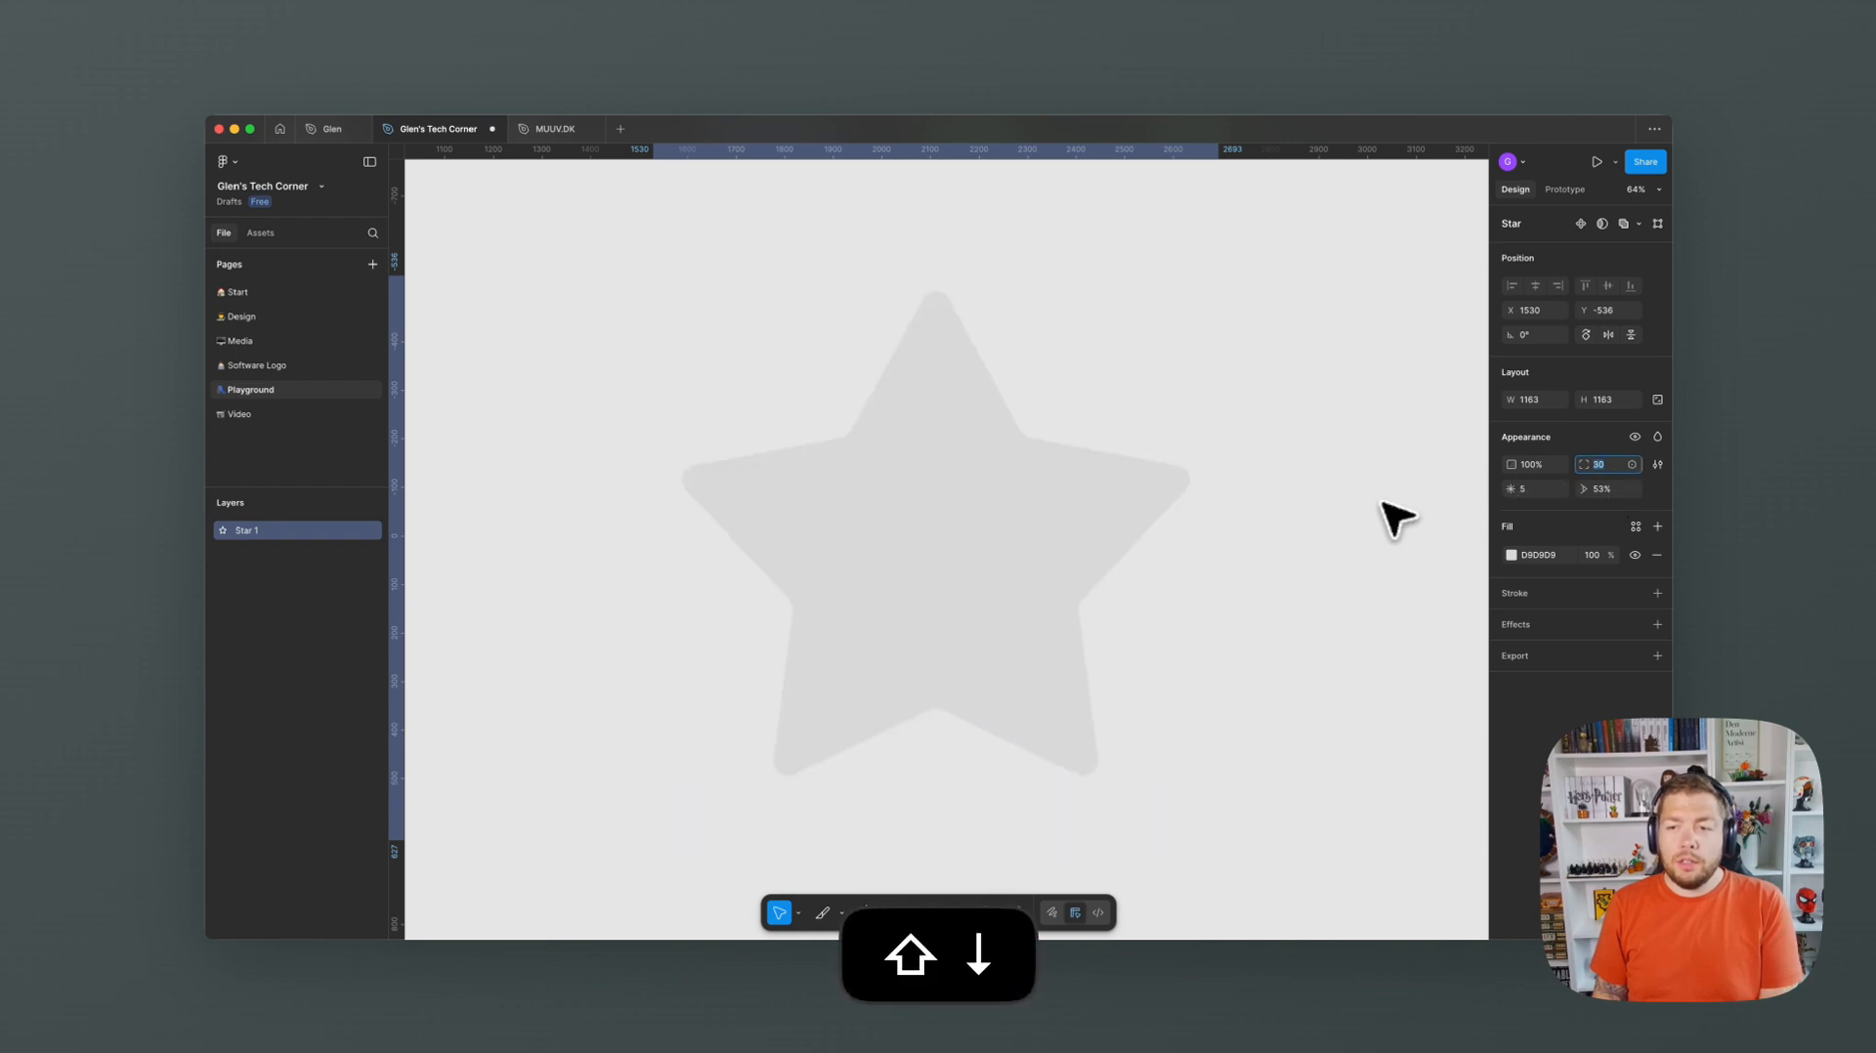
key(shift+Up)
click(1354, 515)
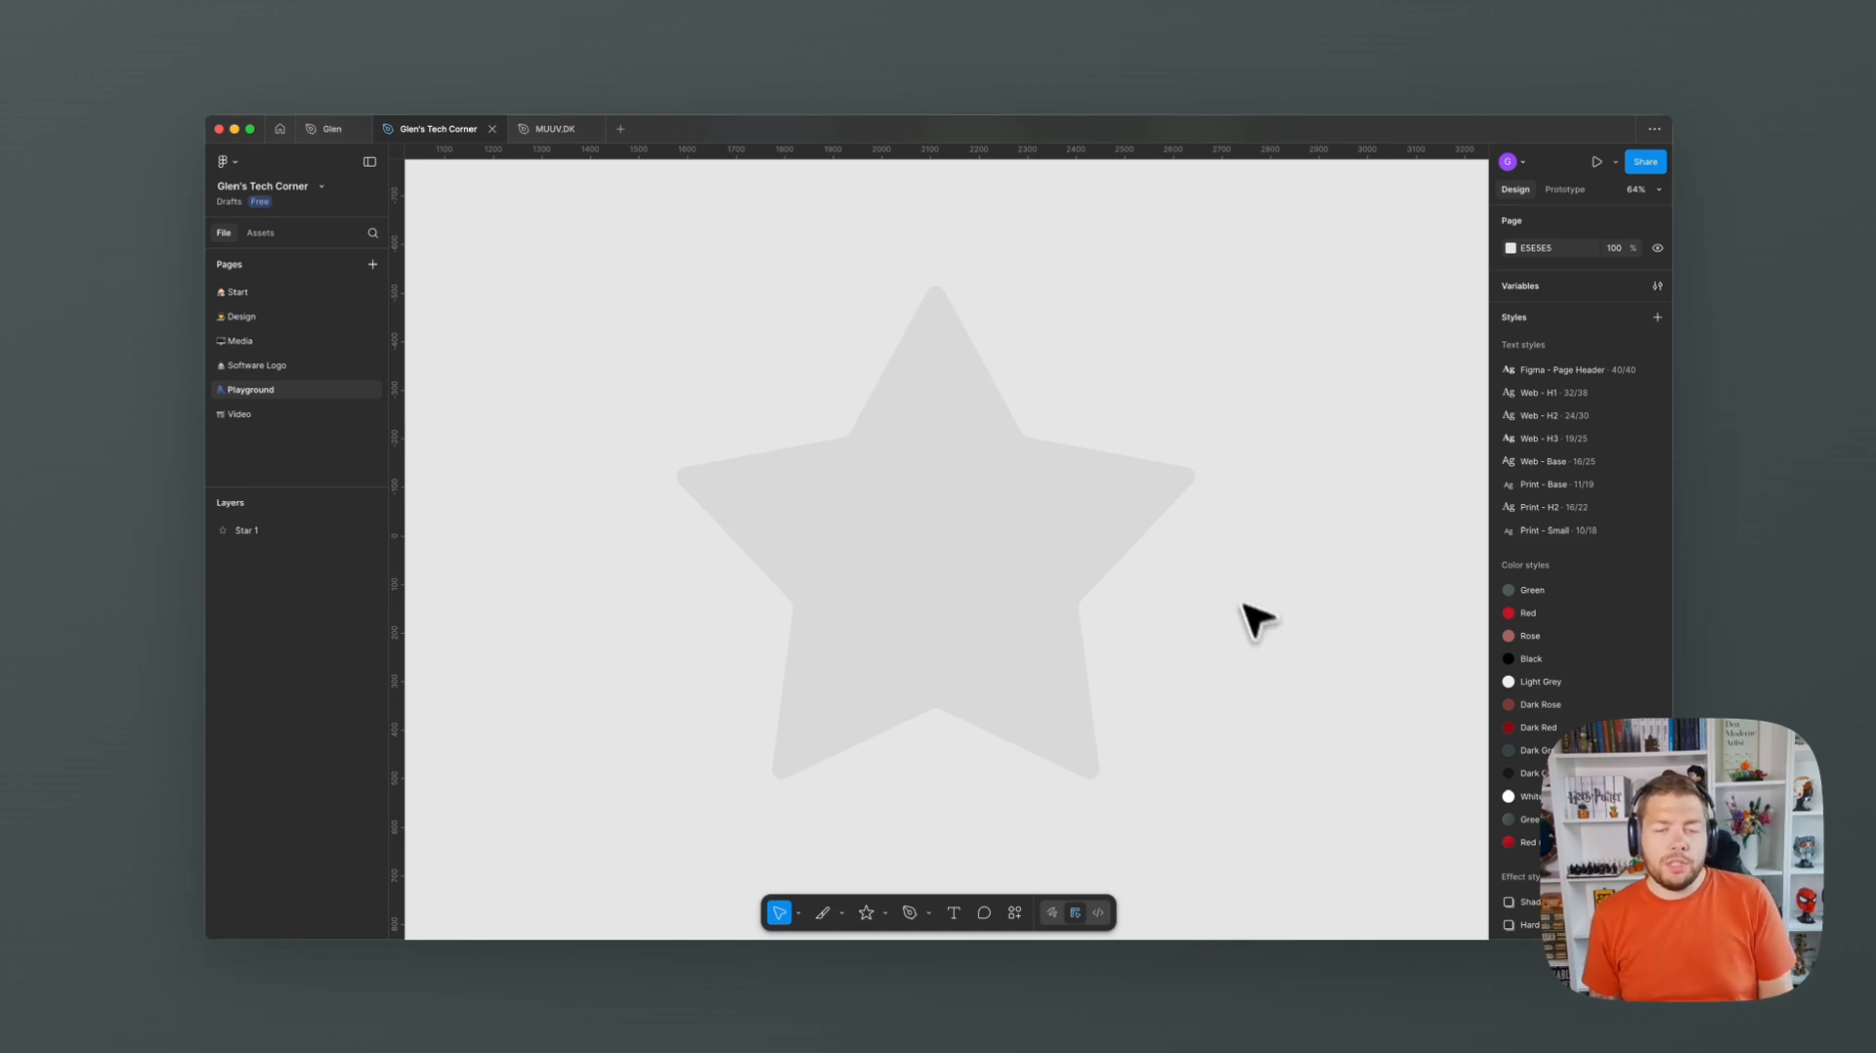
- Apply the Green color style to the star's fill
scroll(1251, 586, right, 1)
click(1104, 537)
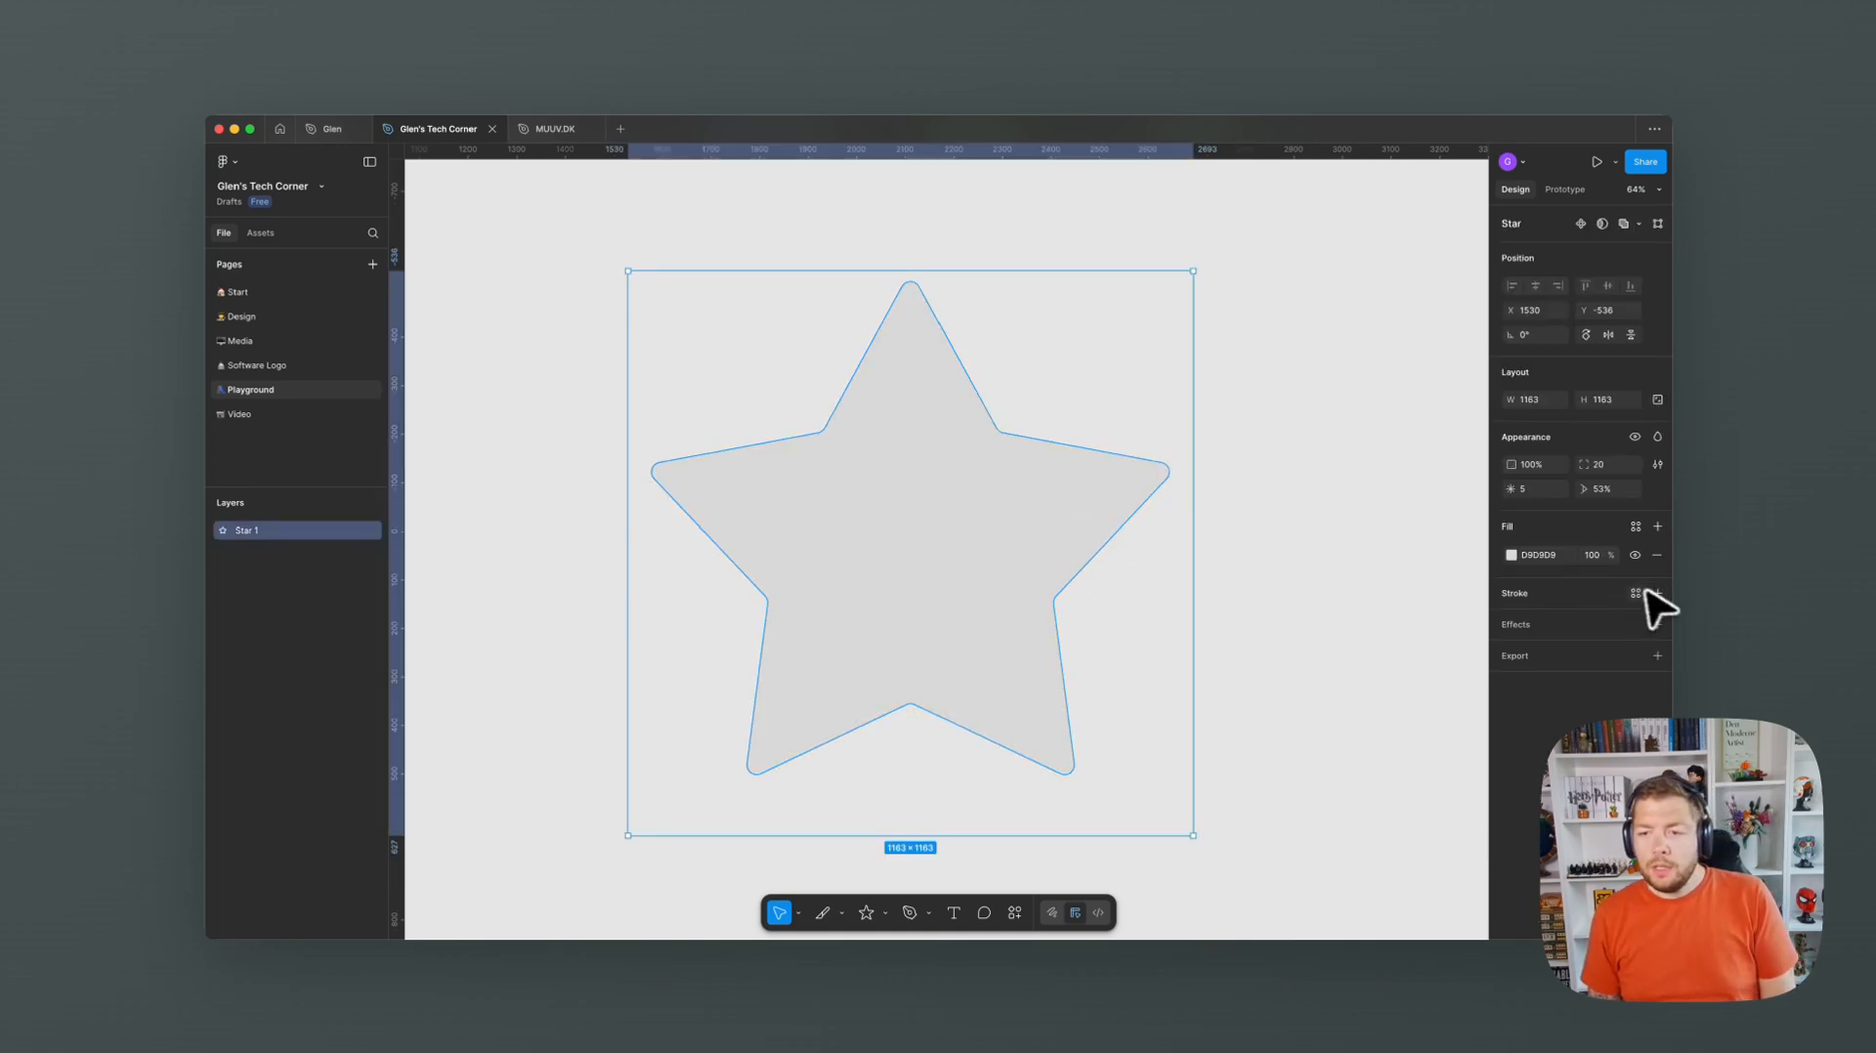
click(1636, 527)
click(1366, 620)
click(1212, 558)
scroll(1202, 557, left, 1)
click(1010, 517)
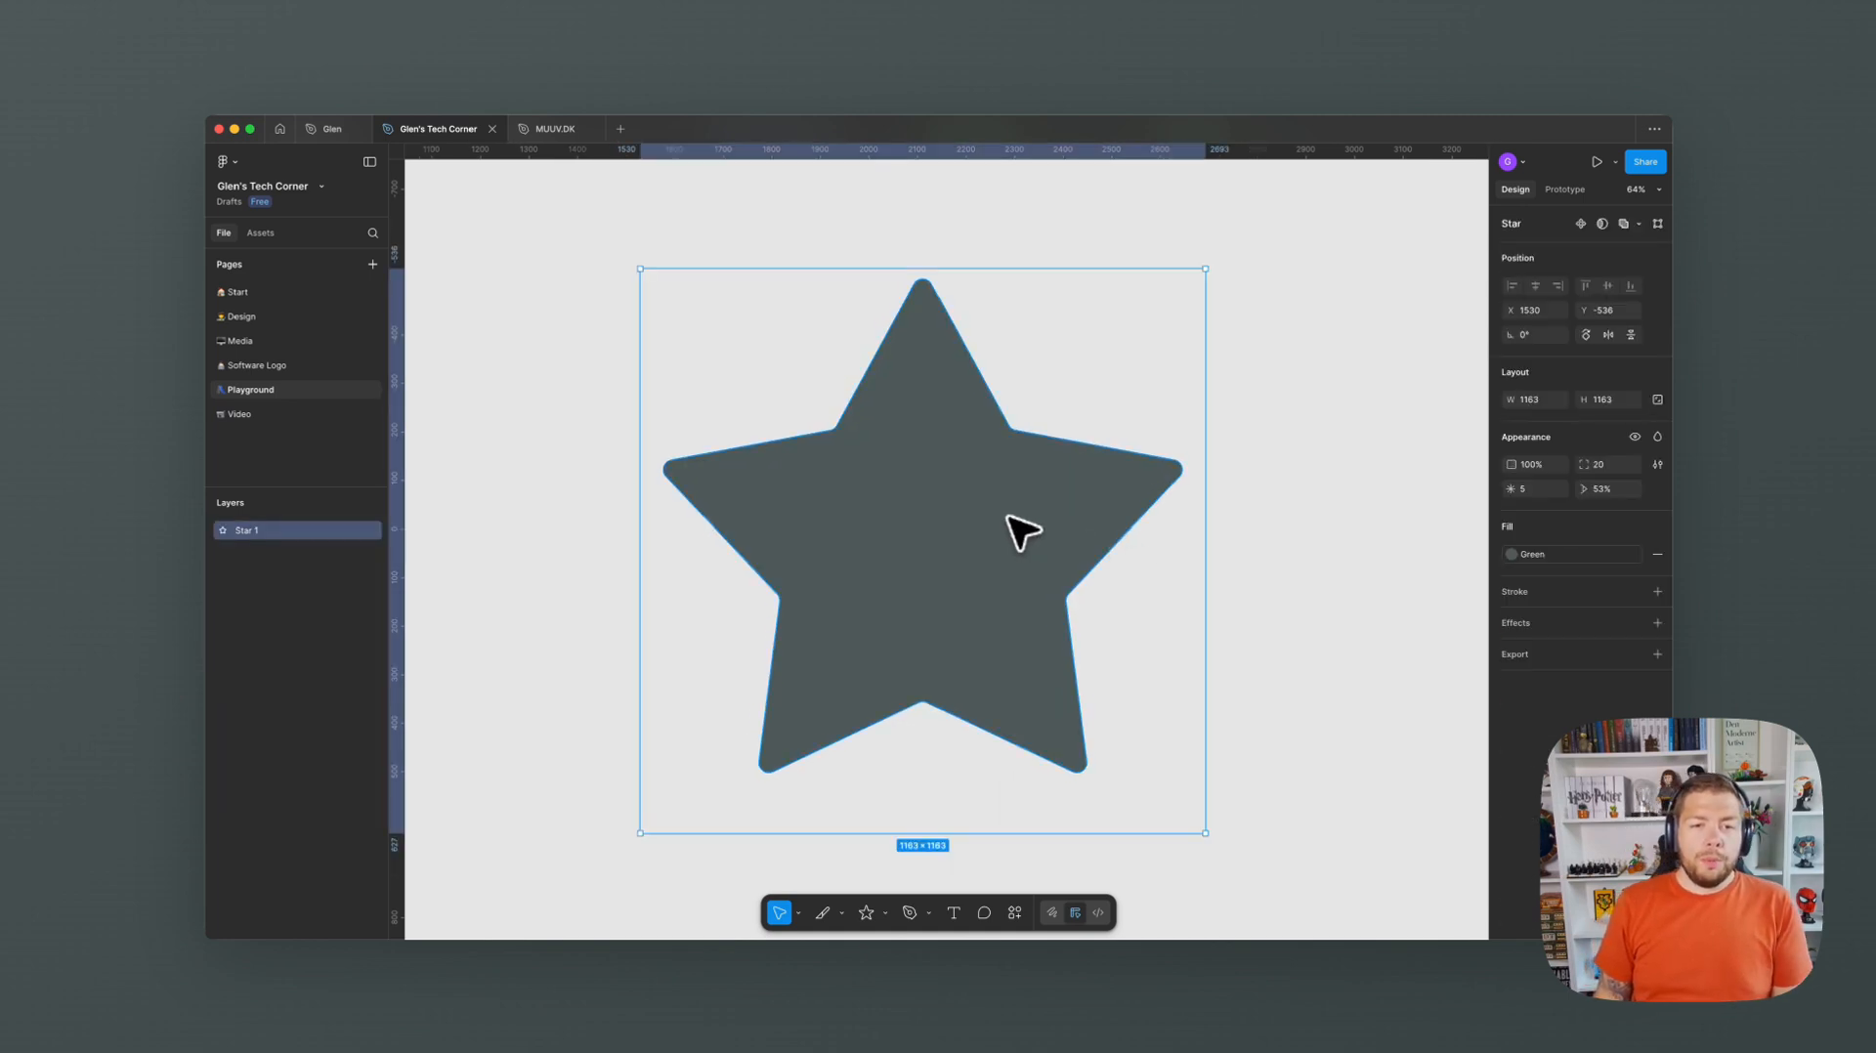
click(581, 279)
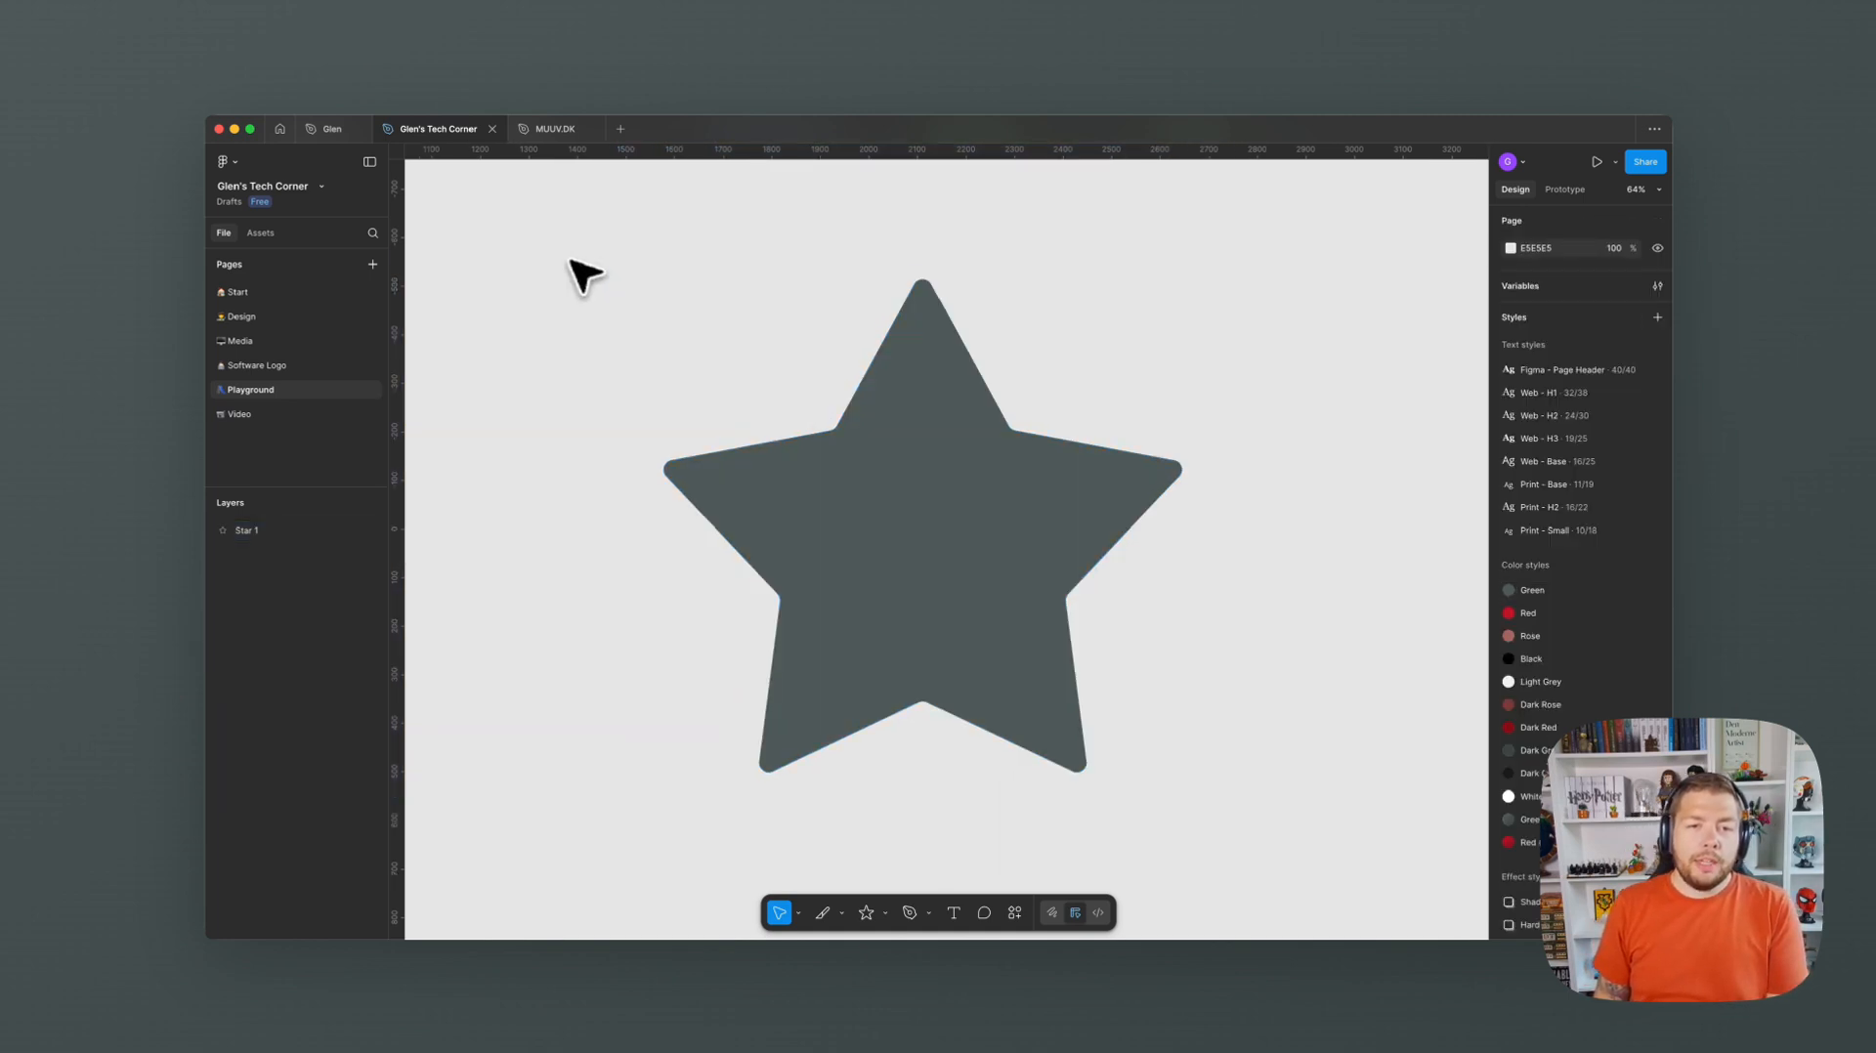
- Duplicate the green star in place and set the copy's corner radius to 0
click(877, 451)
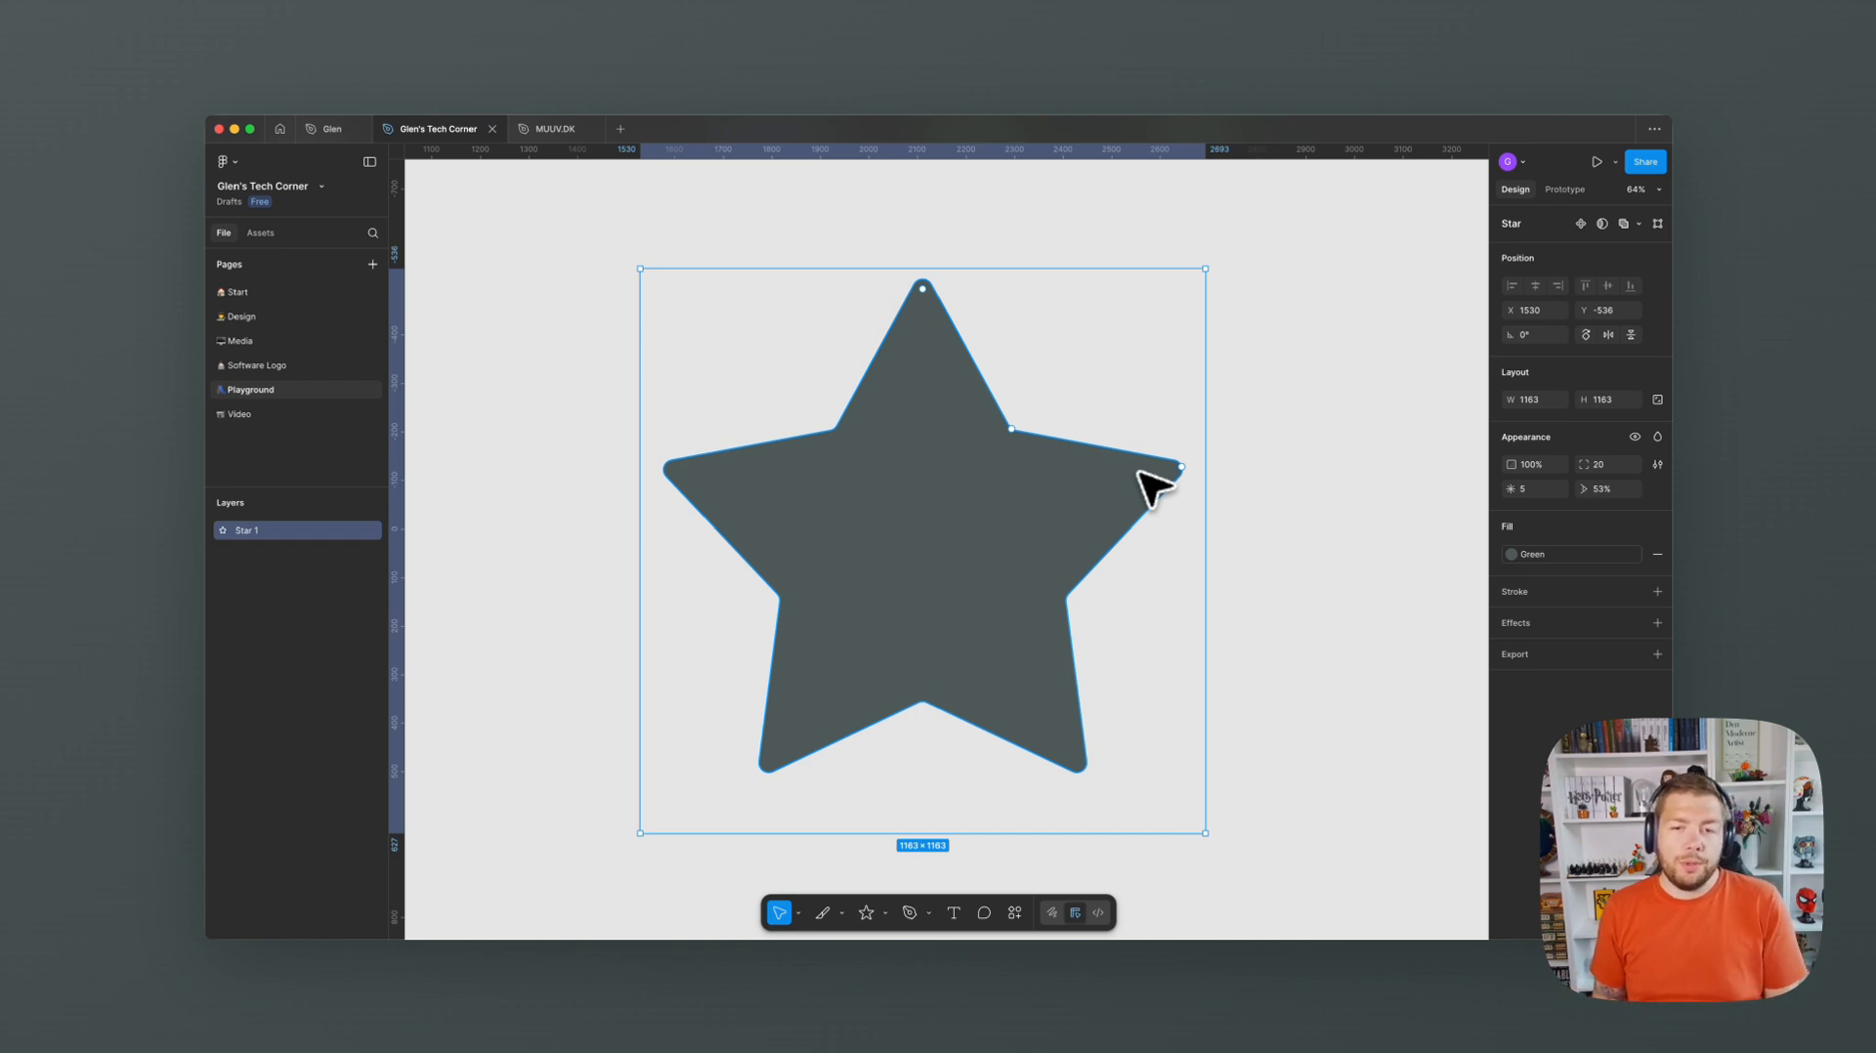
click(1277, 468)
click(1122, 484)
key(super+c)
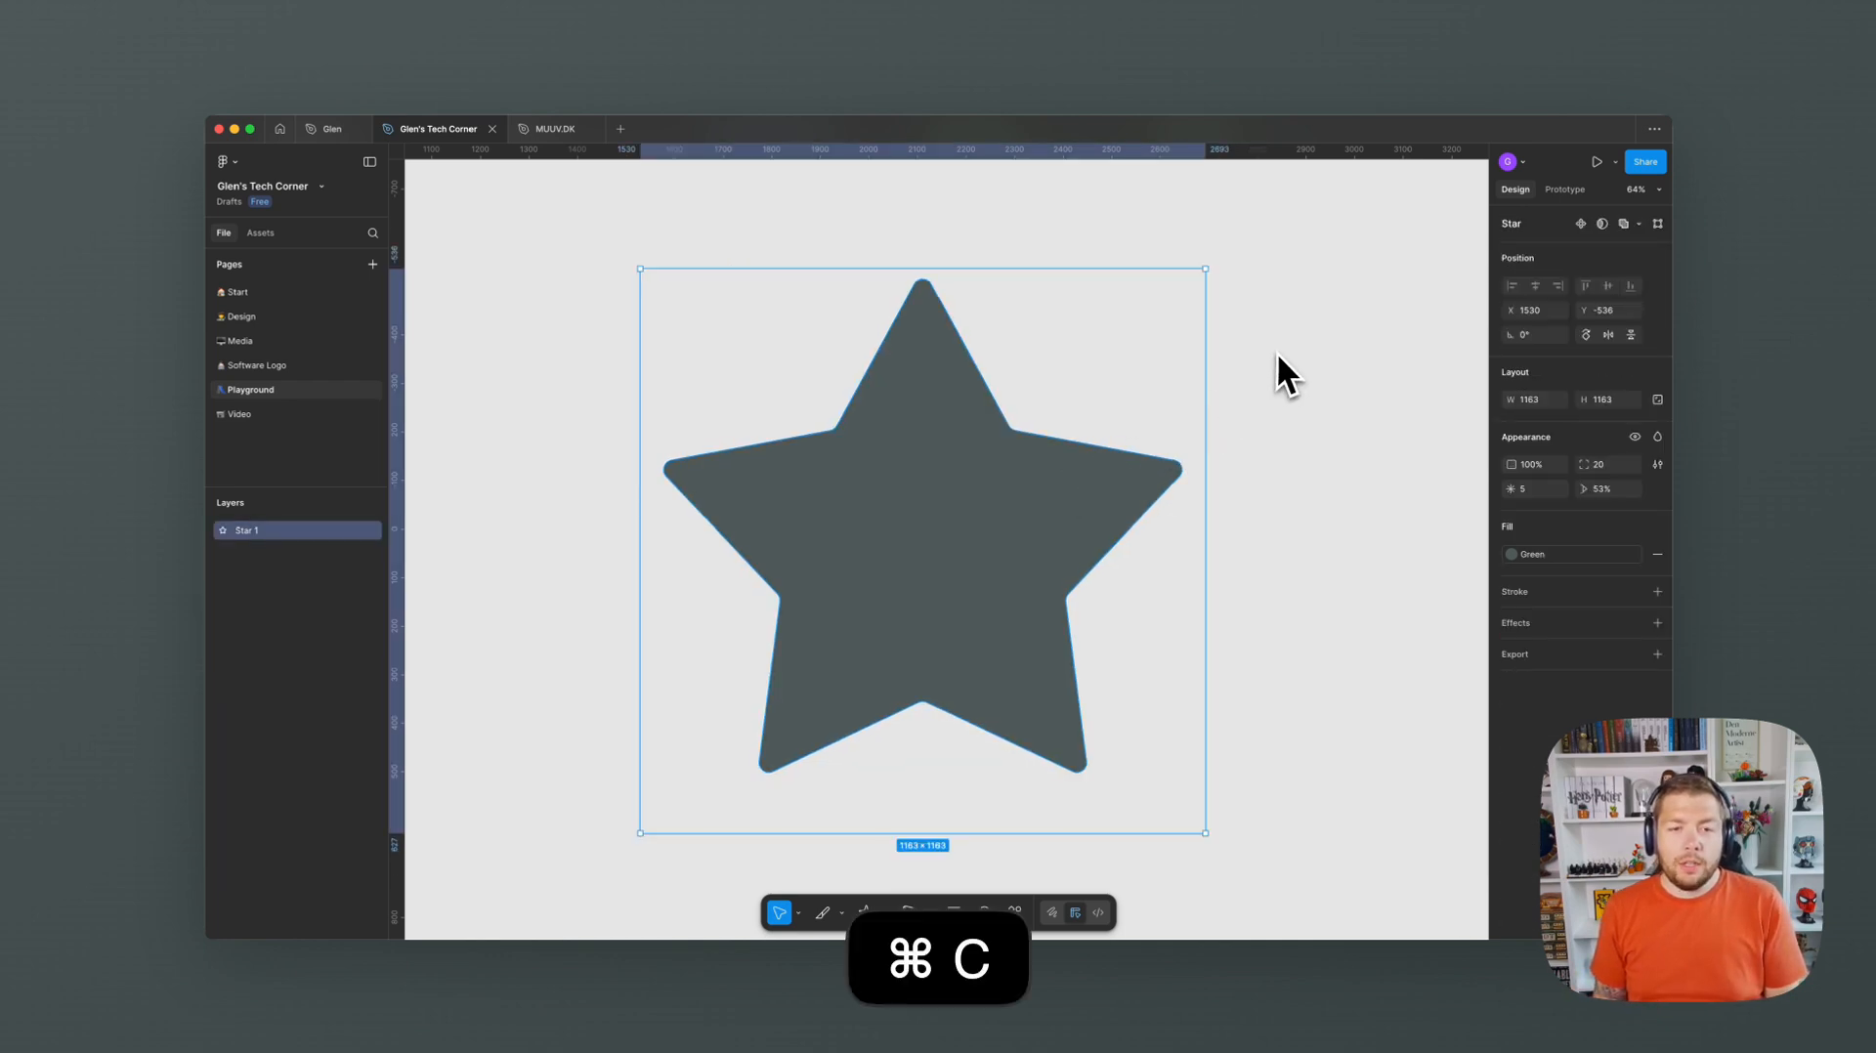
key(super+v)
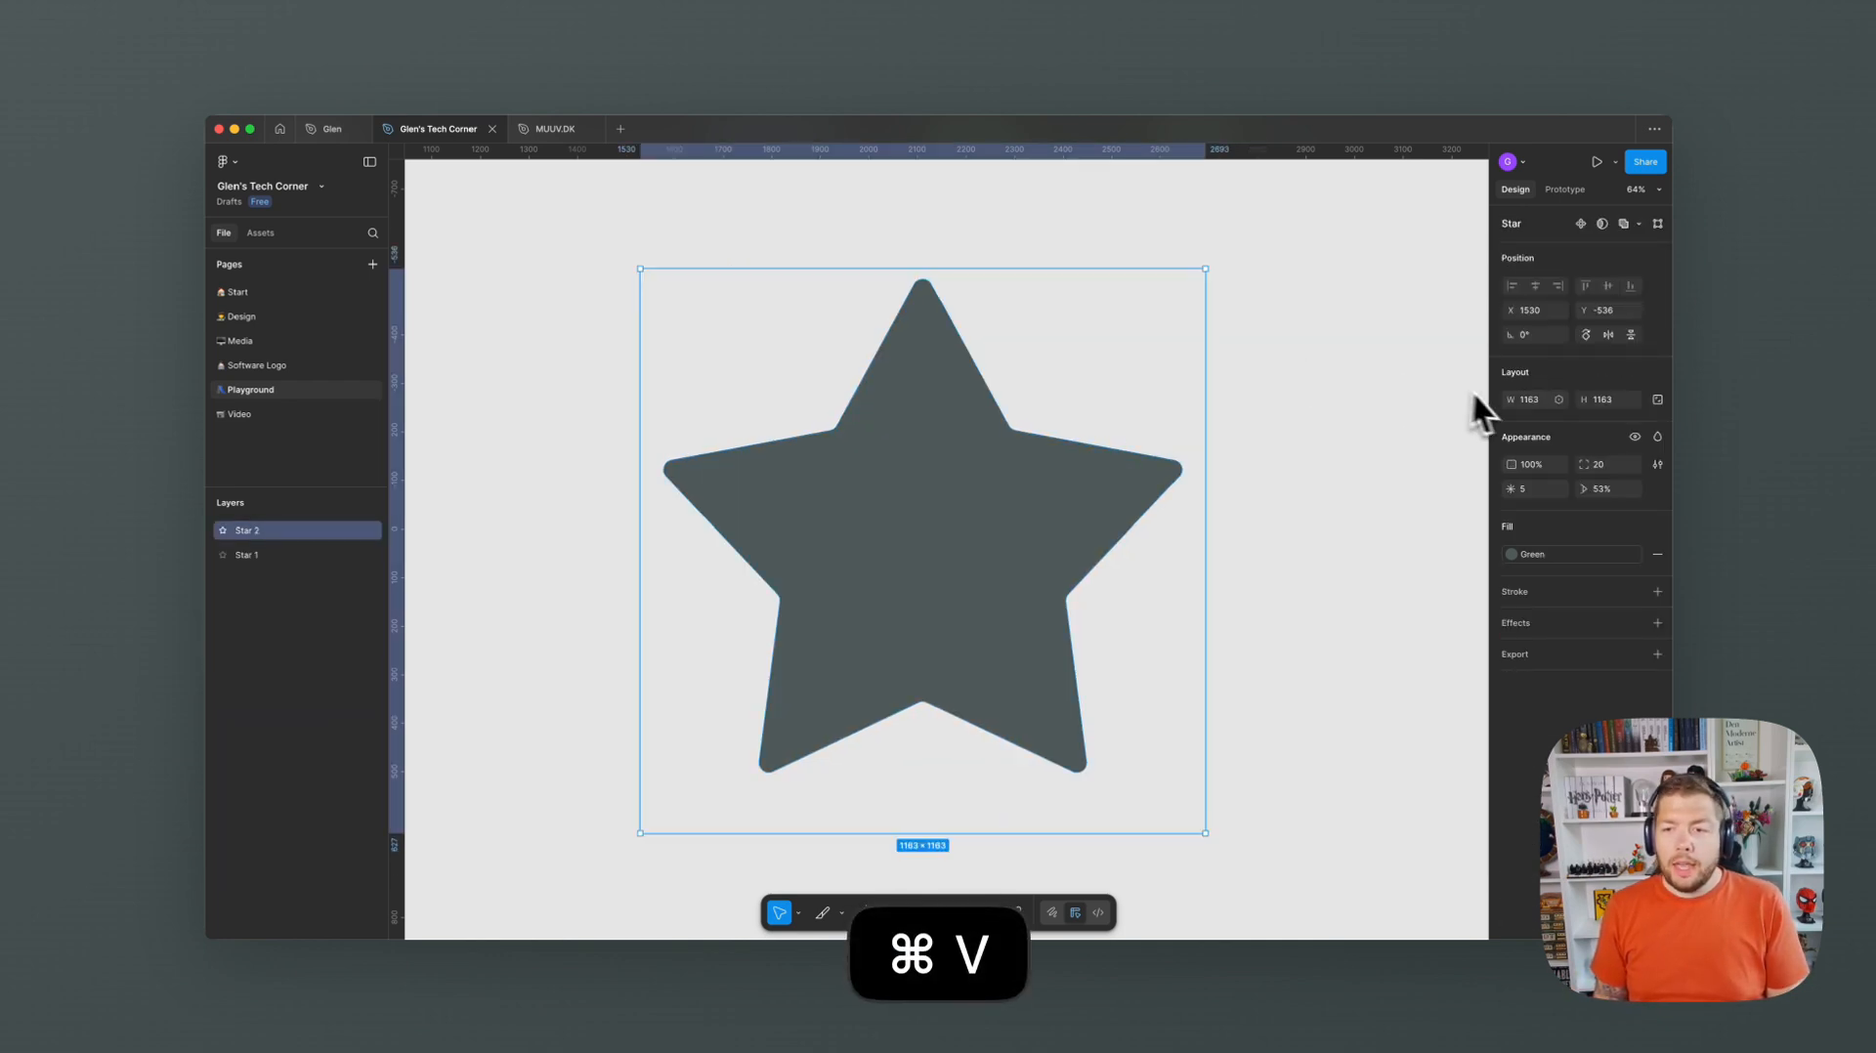
click(1258, 473)
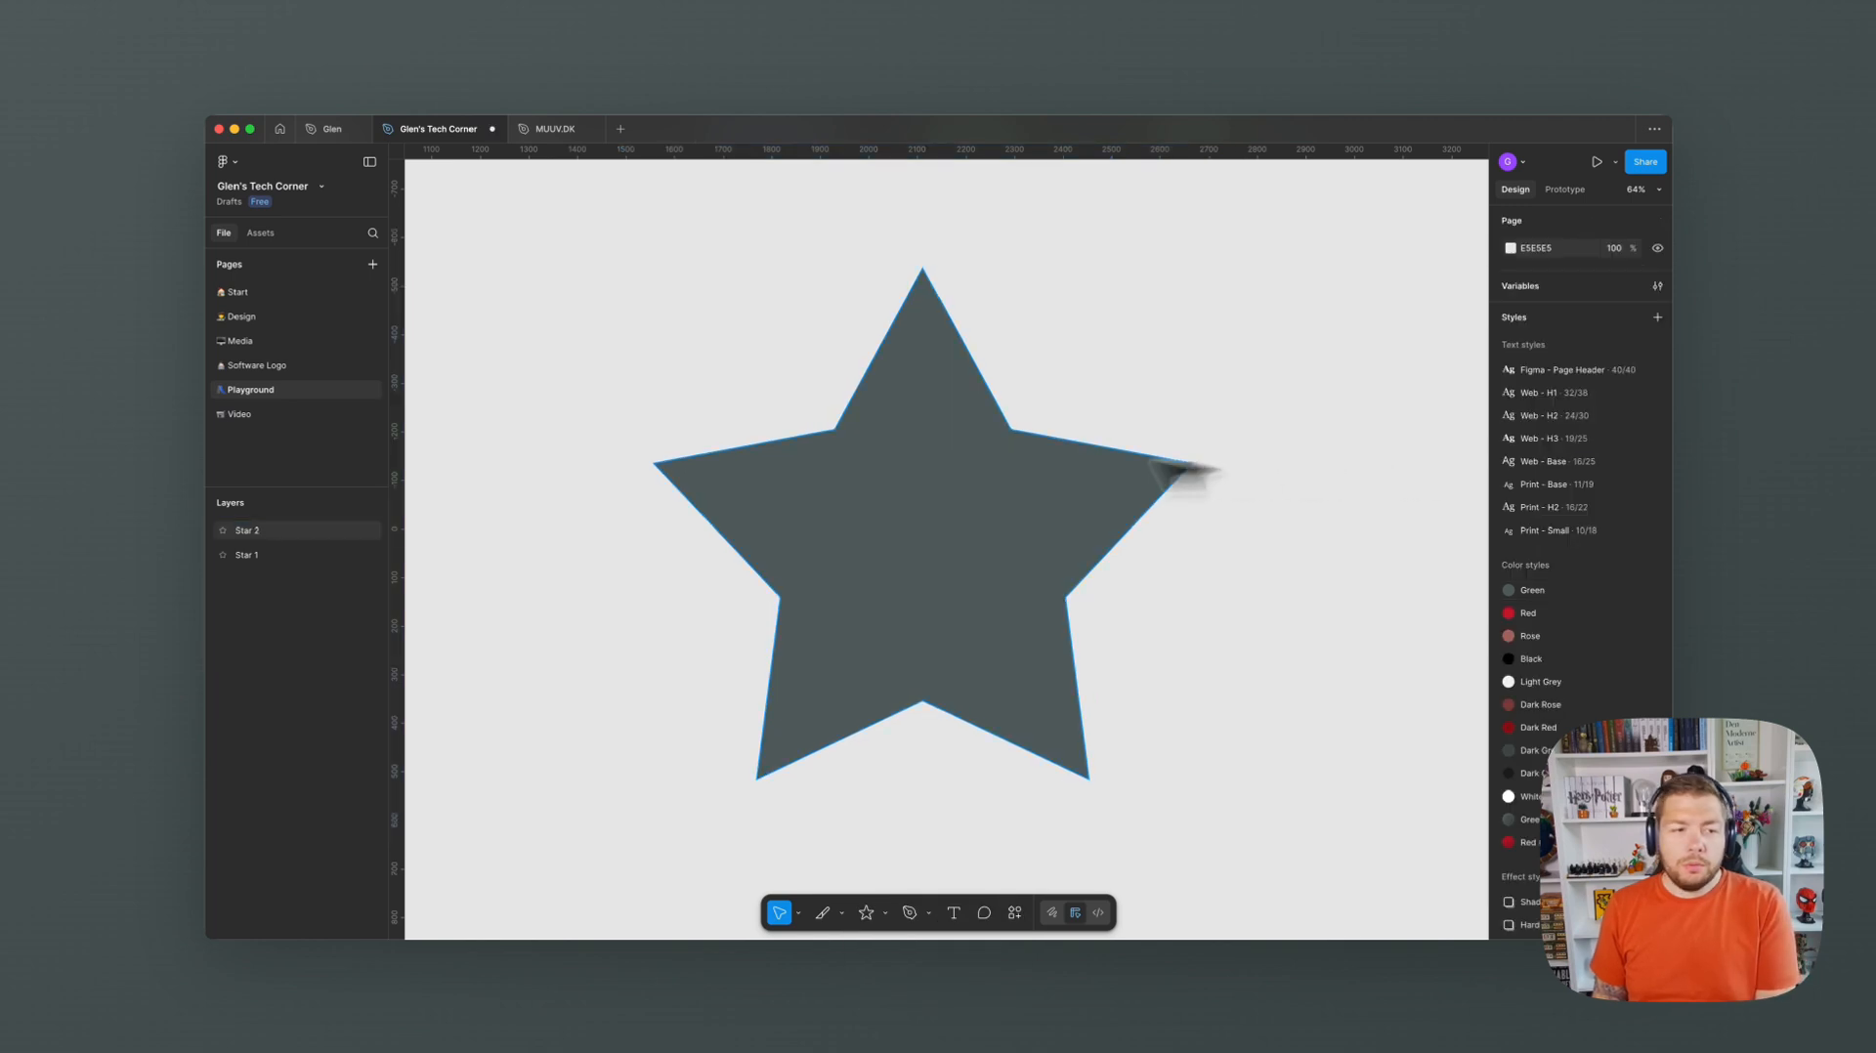
- Hide the original rounded star and rename the sharp-cornered copy SHARP
click(372, 556)
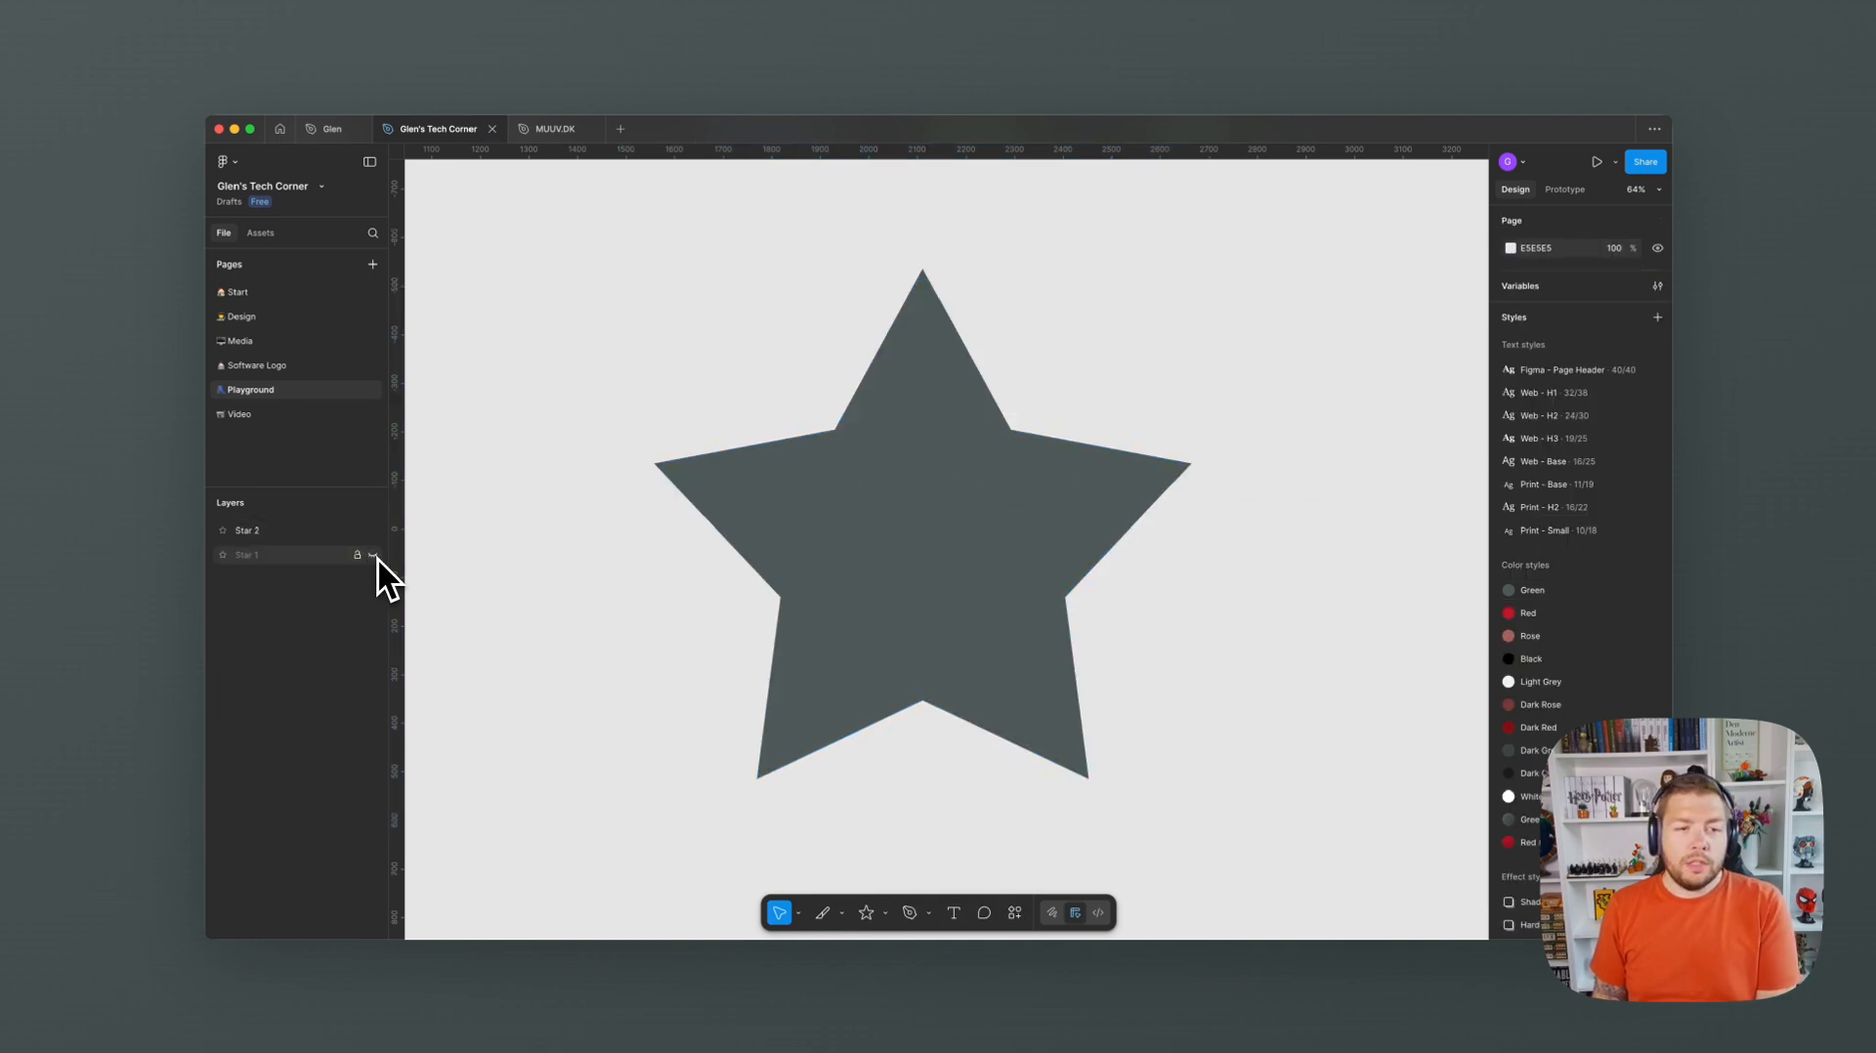
double_click(260, 530)
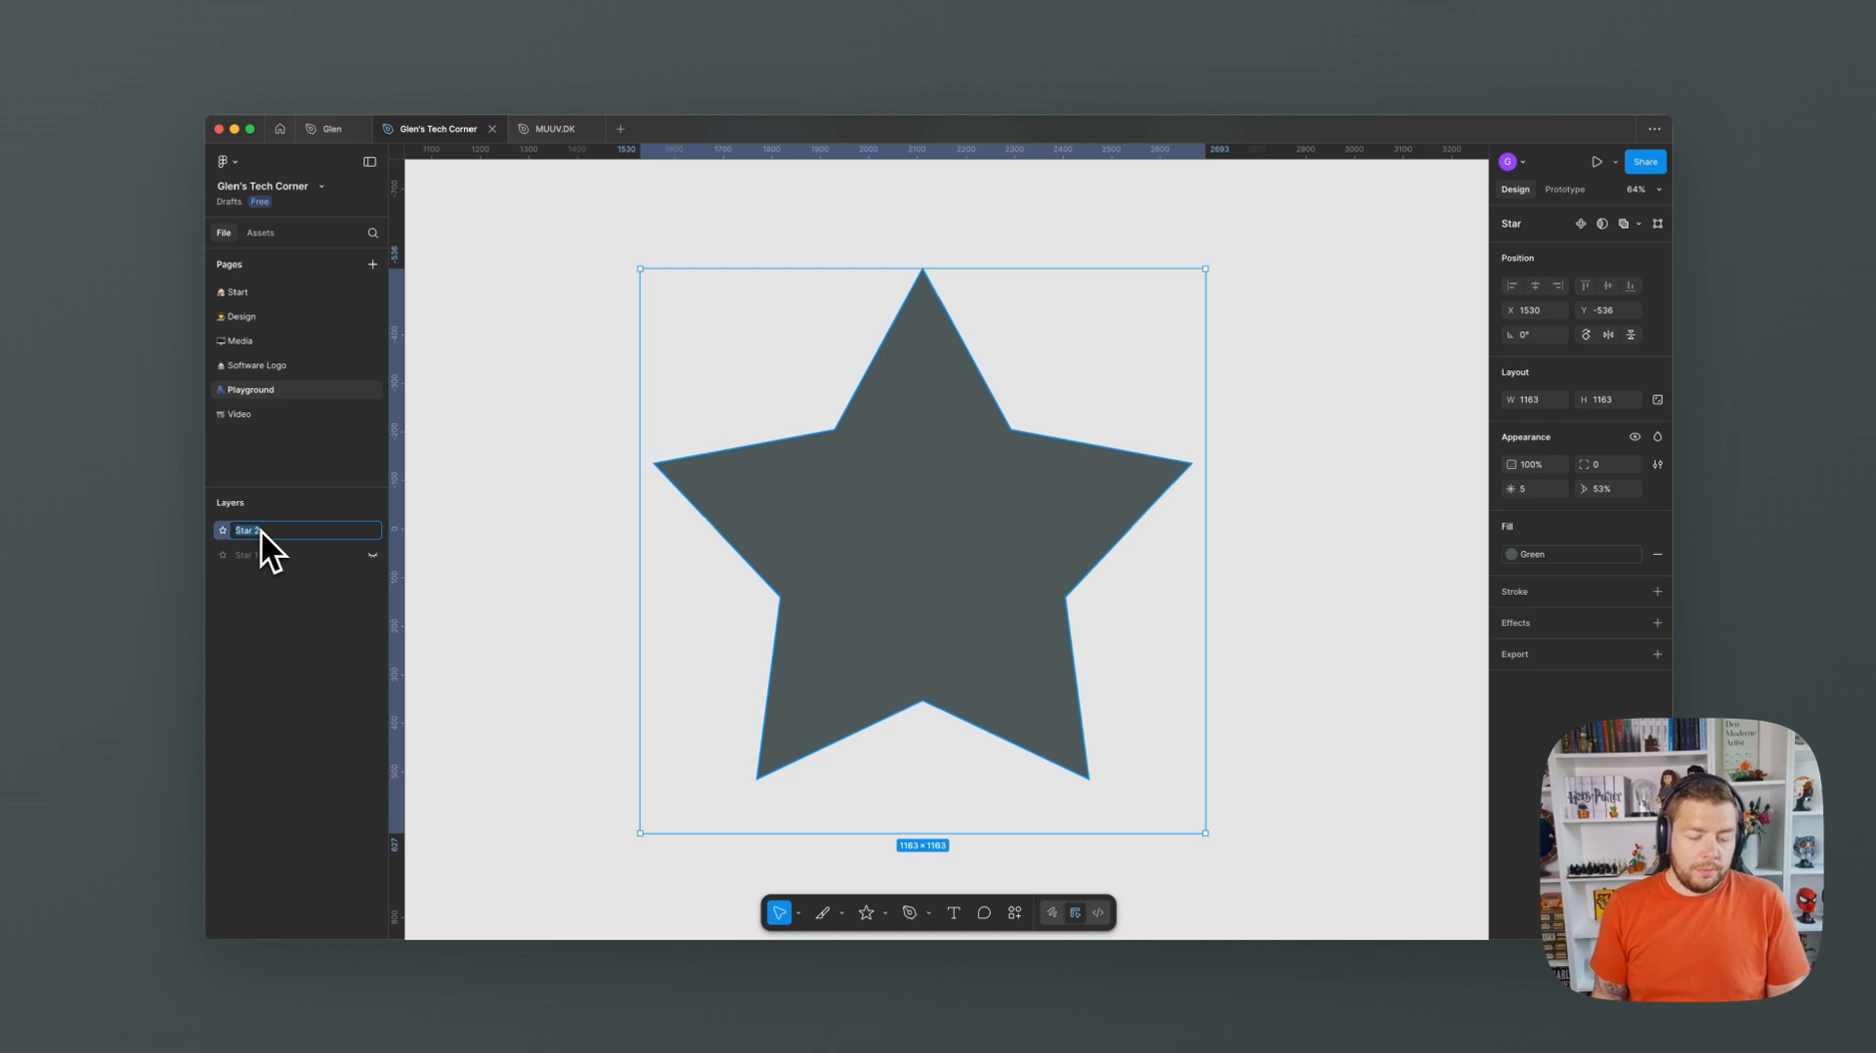
text(SHARP)
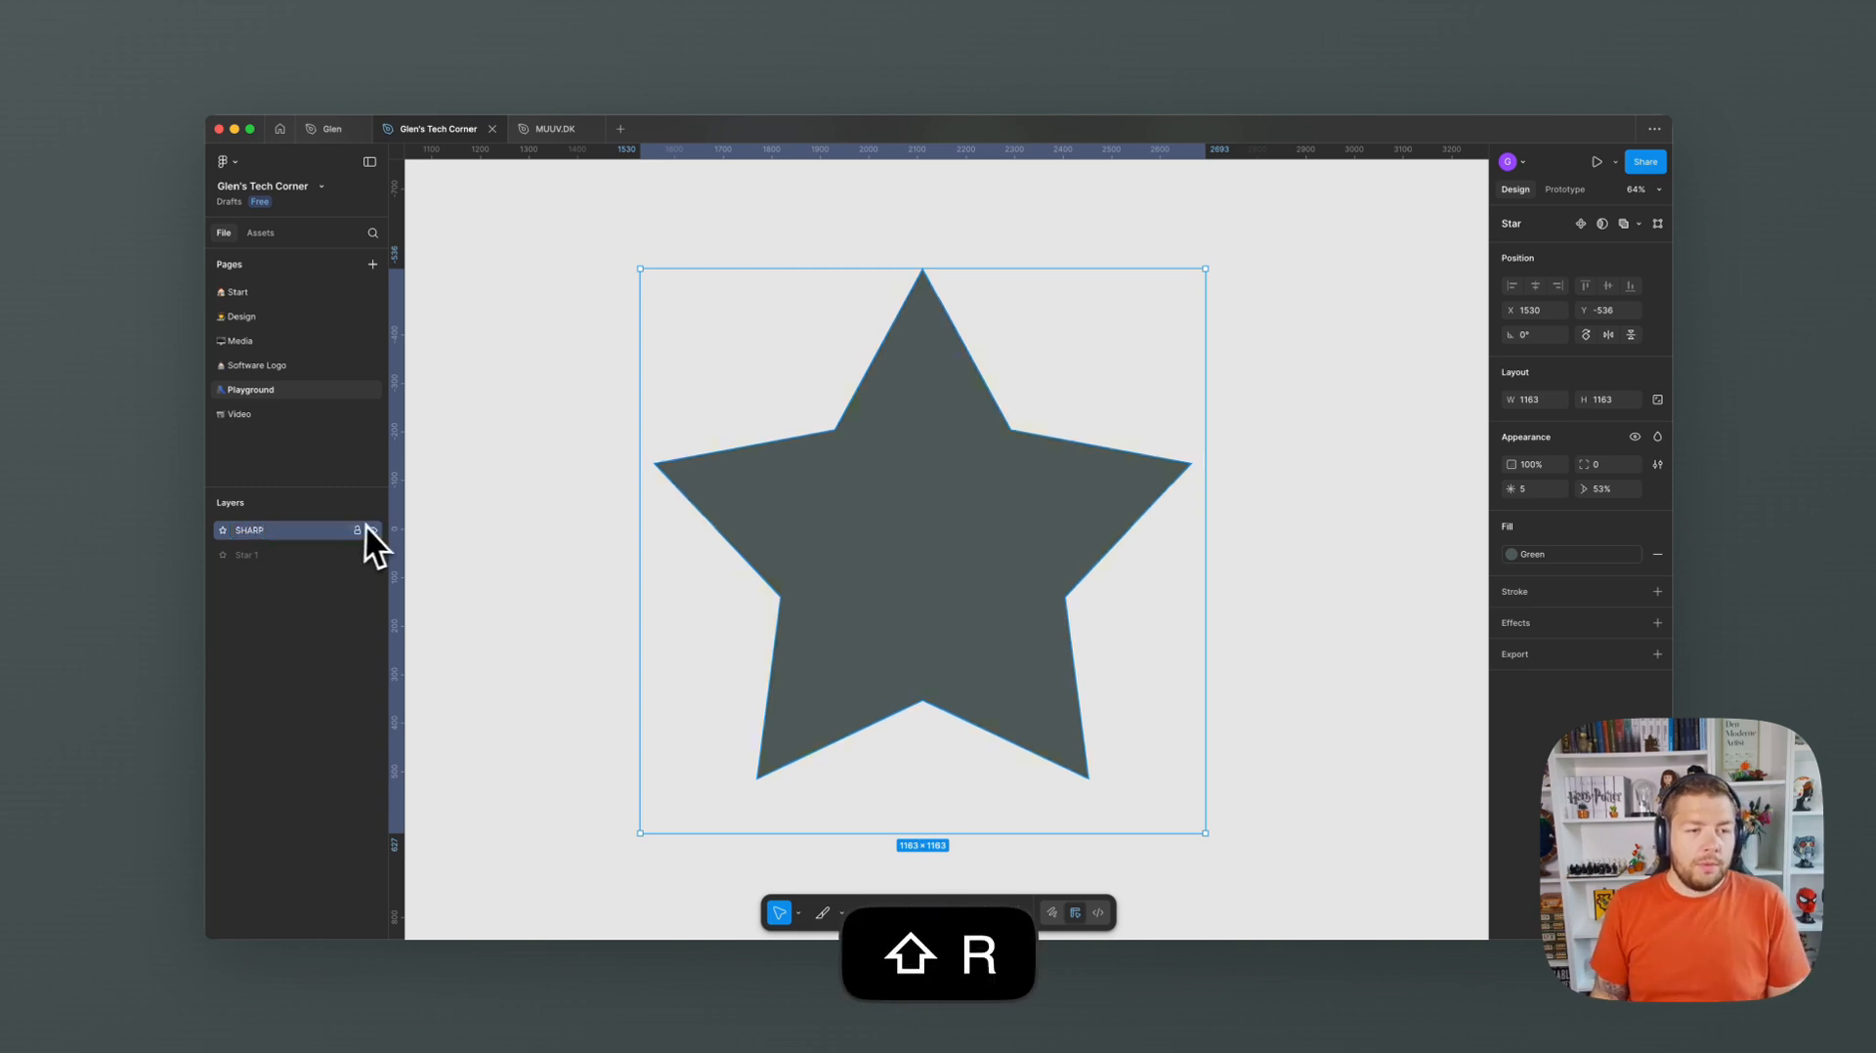
- Hide the SHARP star, show the original star again and rename it ROUNDED
click(373, 530)
click(372, 555)
click(256, 557)
text(ROUNDED)
click(486, 448)
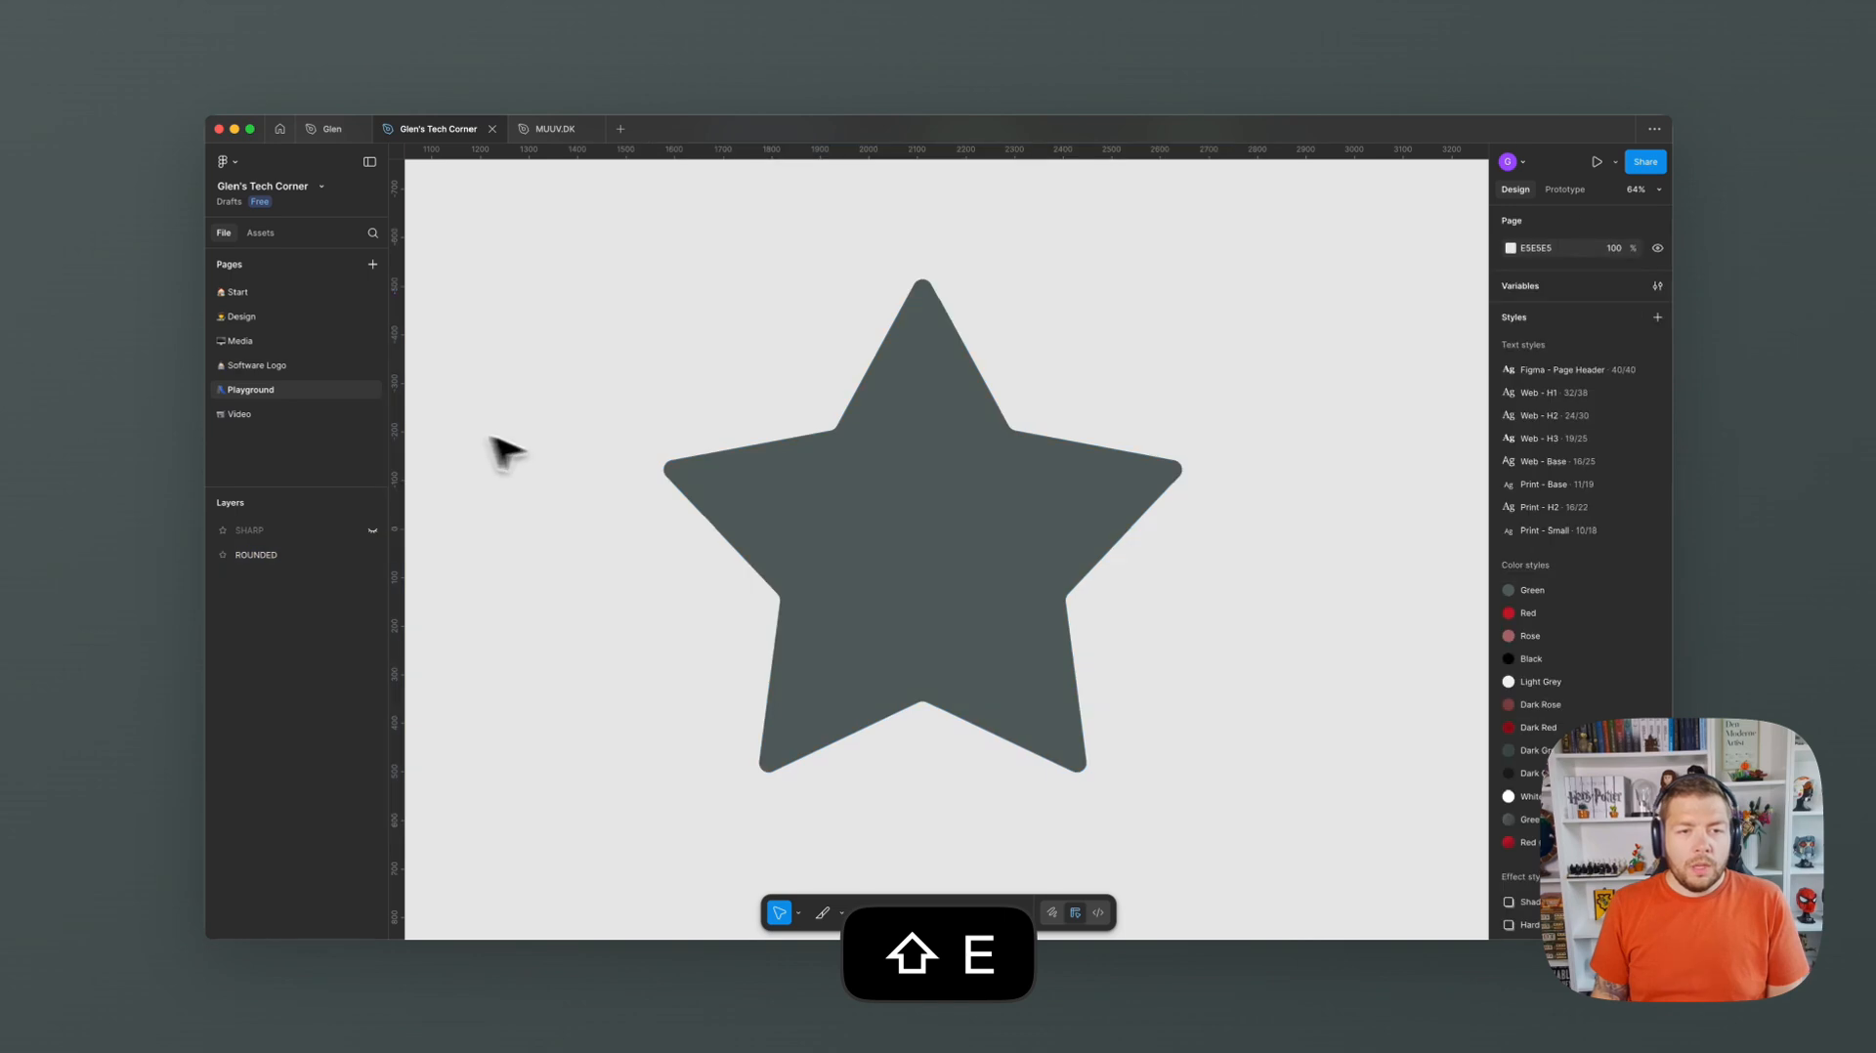
- Draw a rectangle about 813 × 734 over the middle of the ROUNDED star
drag(594, 463, 578, 457)
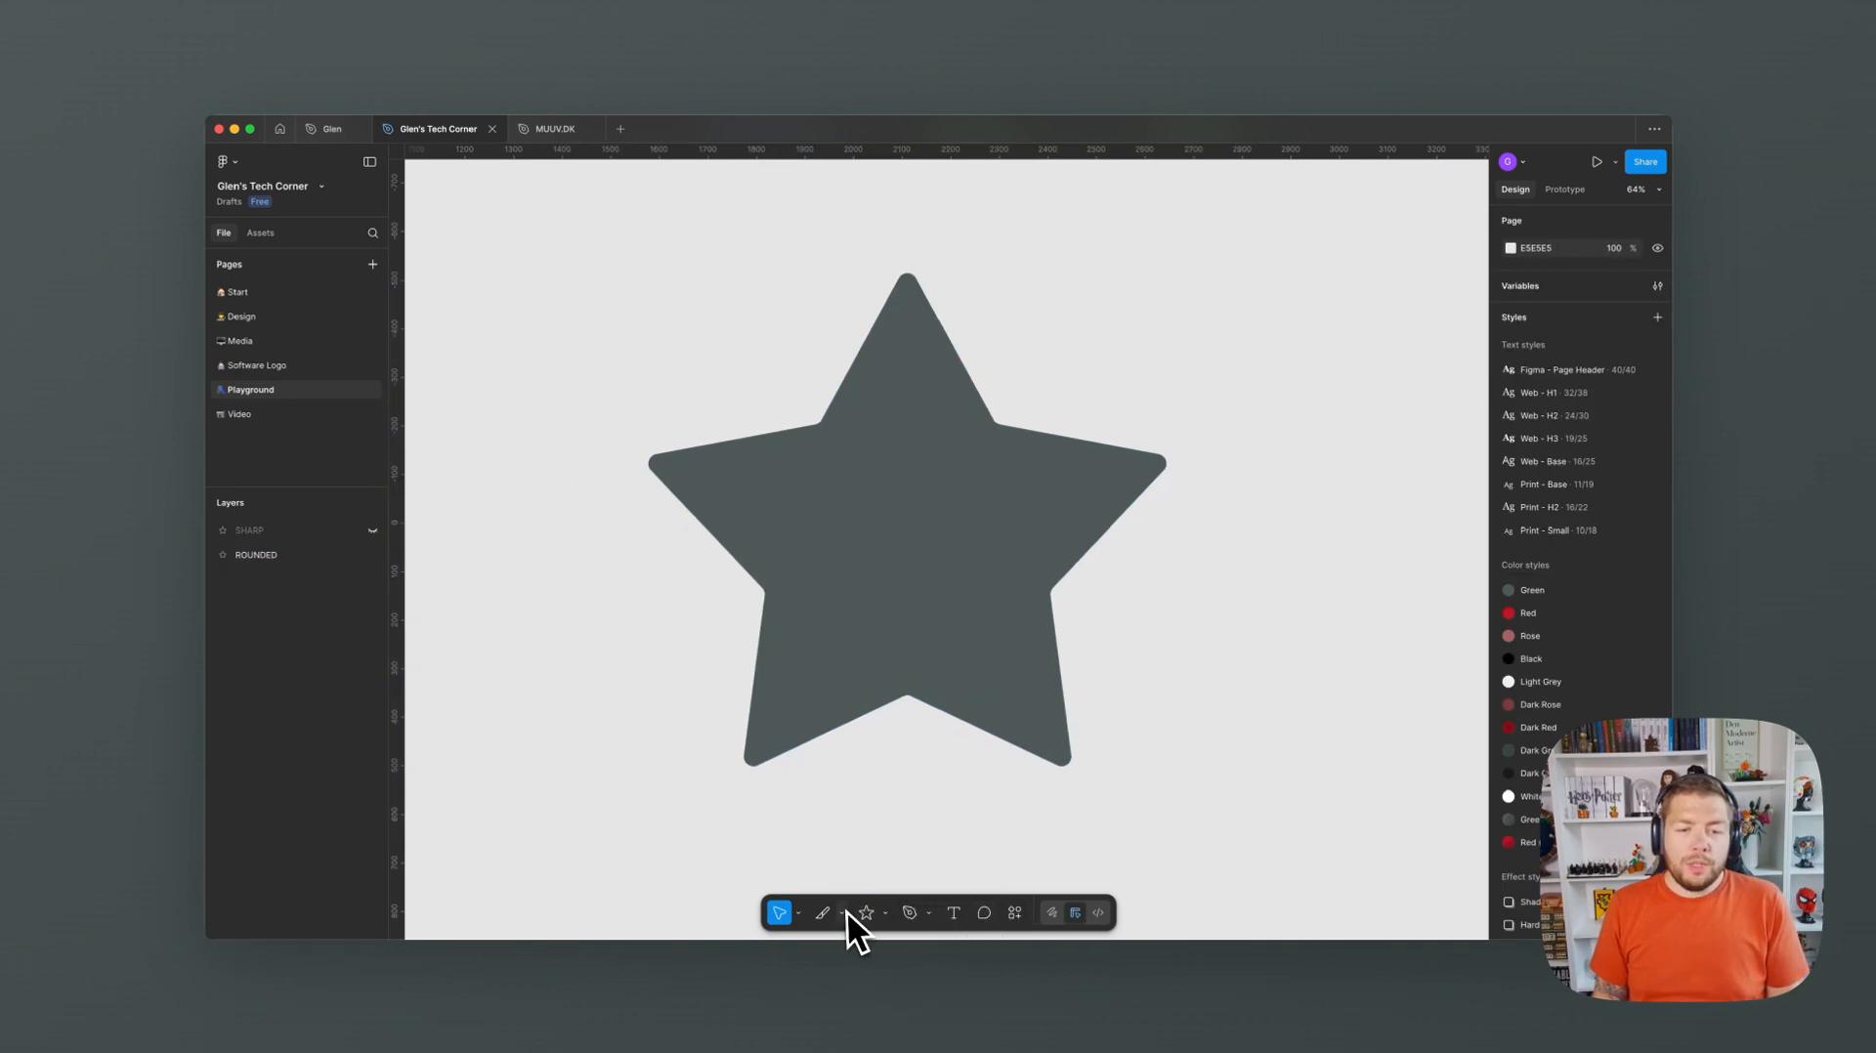
click(886, 914)
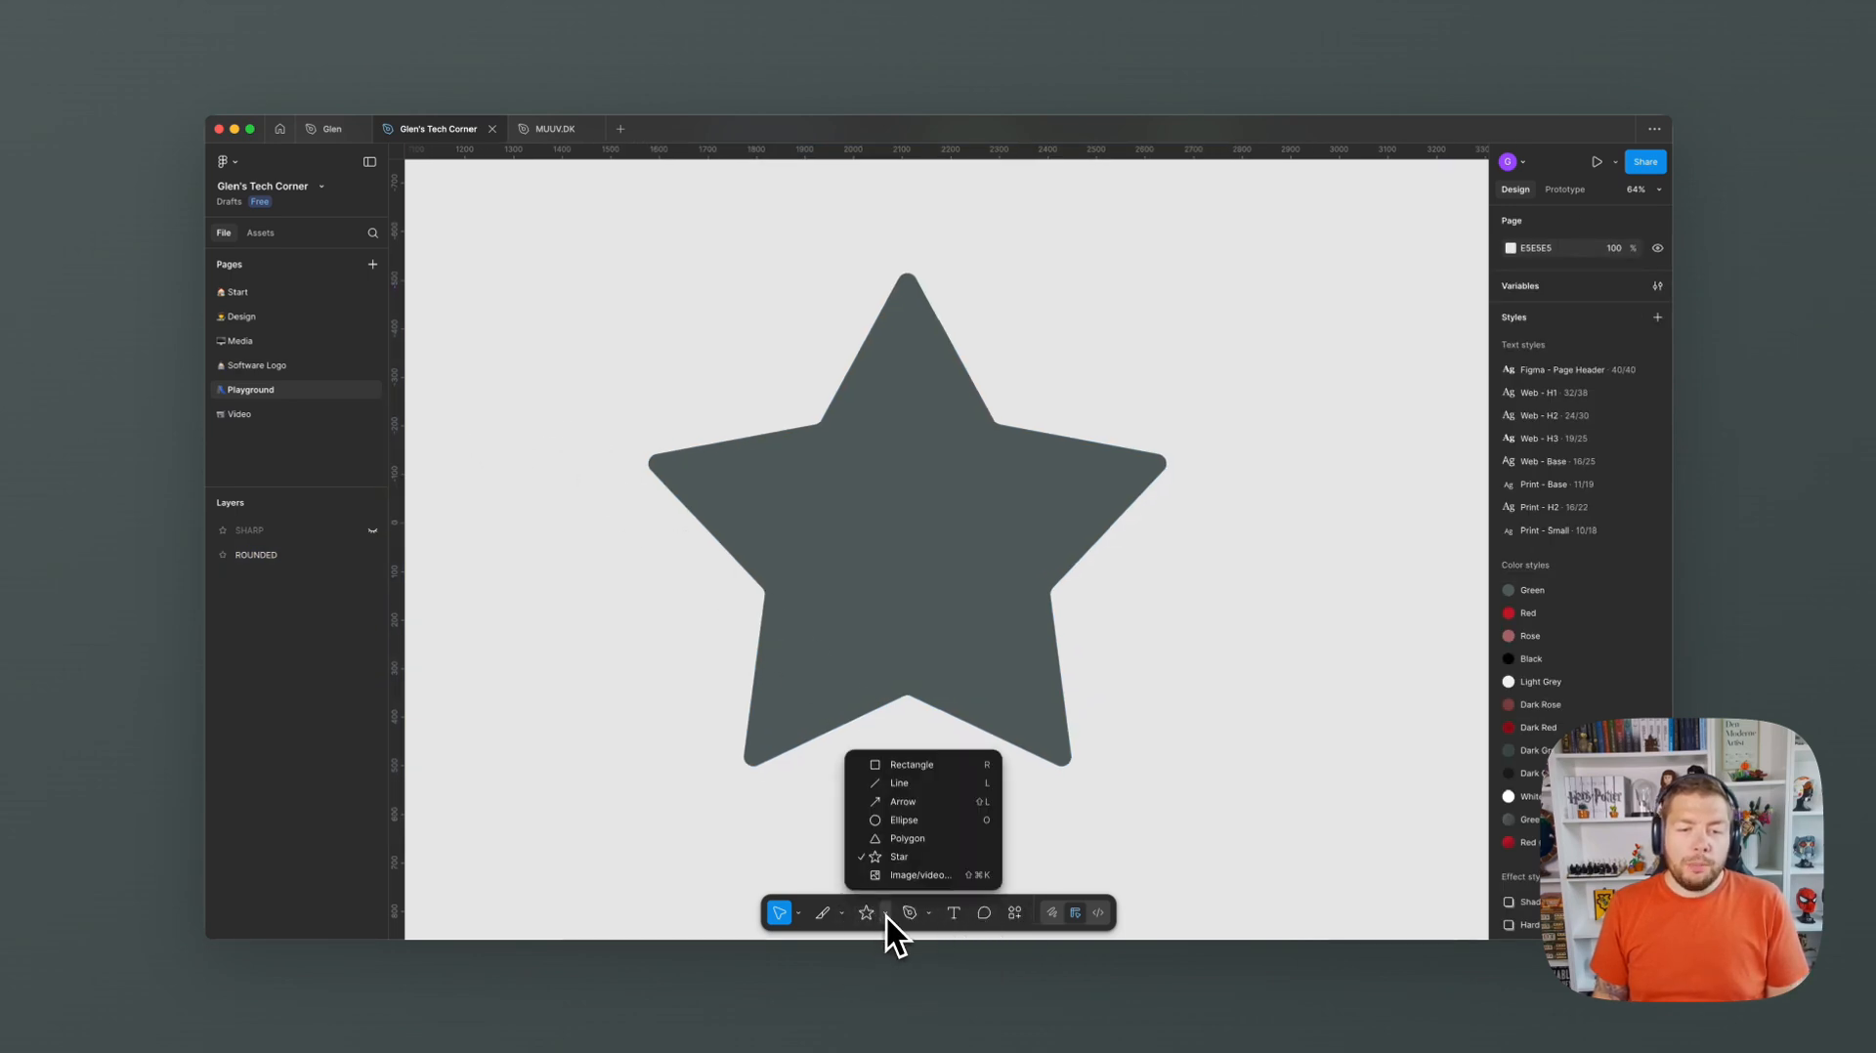
click(925, 762)
drag(713, 358, 1105, 713)
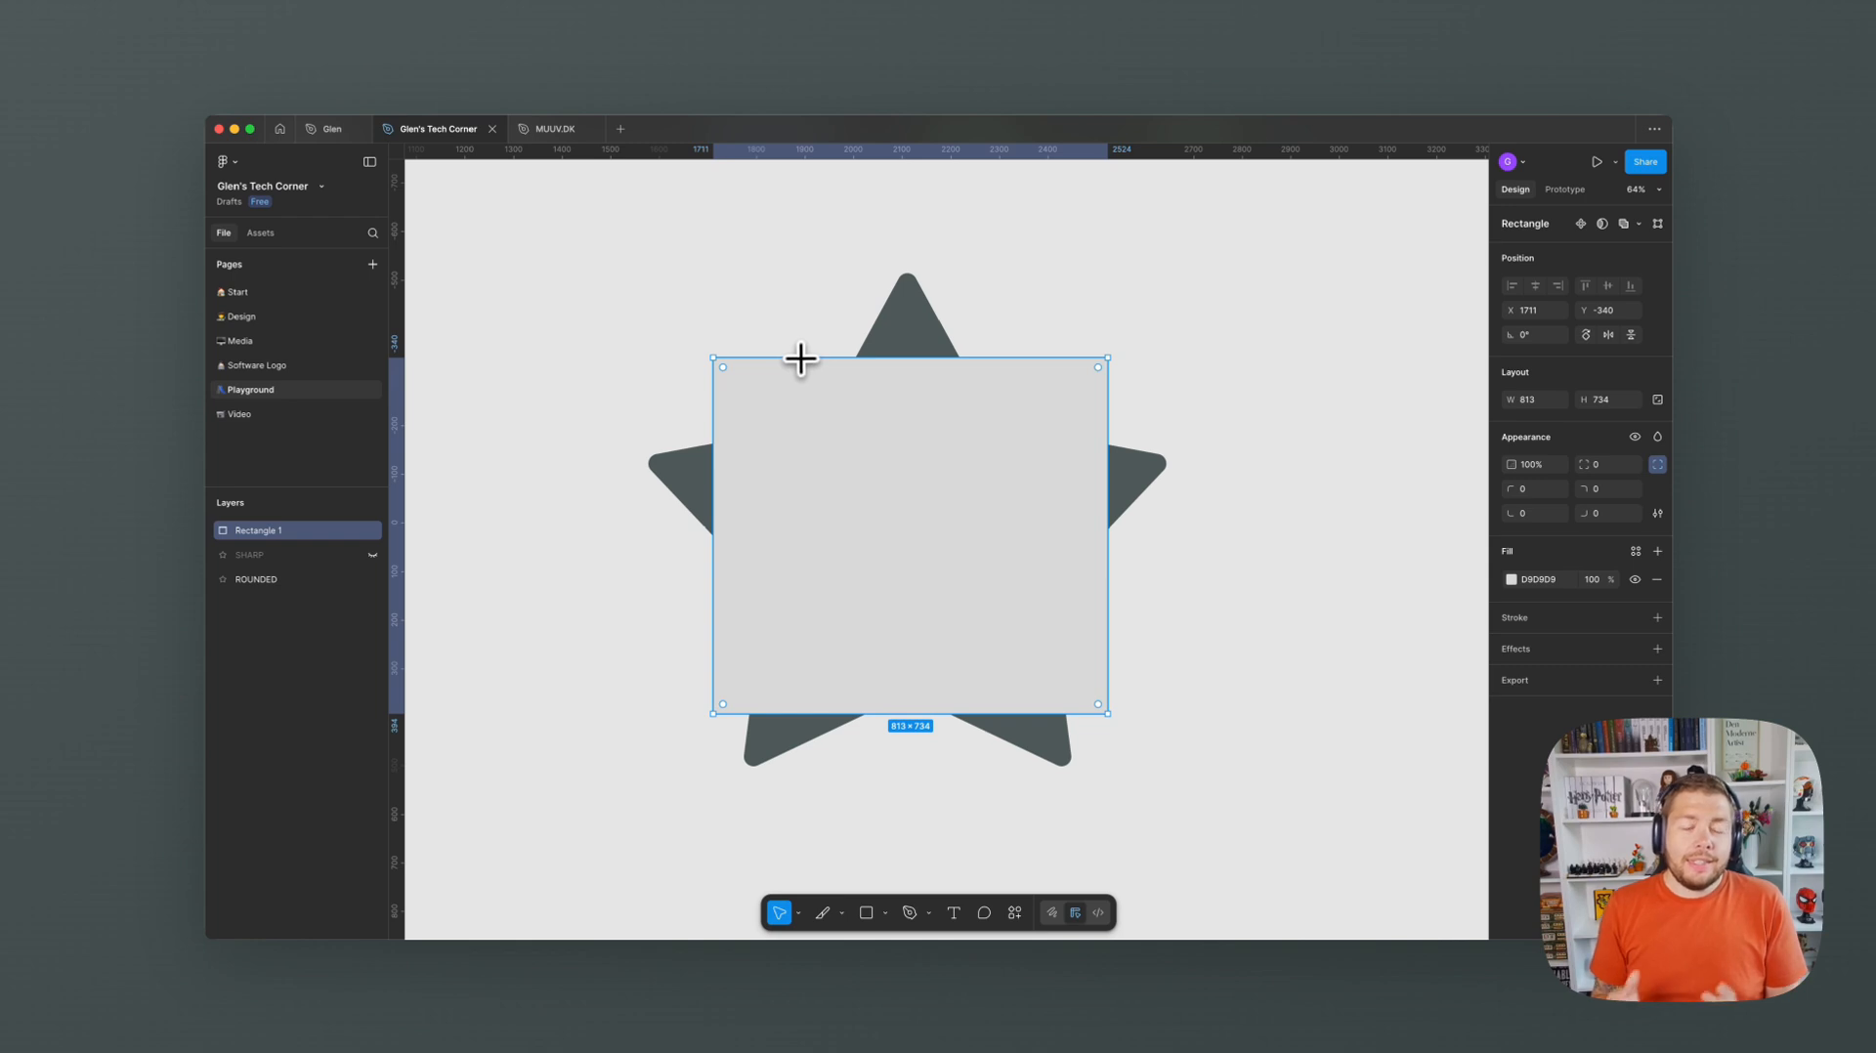
- Move the rectangle aside, off the right edge of the star, to uncover the whole star
drag(800, 358, 1281, 499)
click(826, 435)
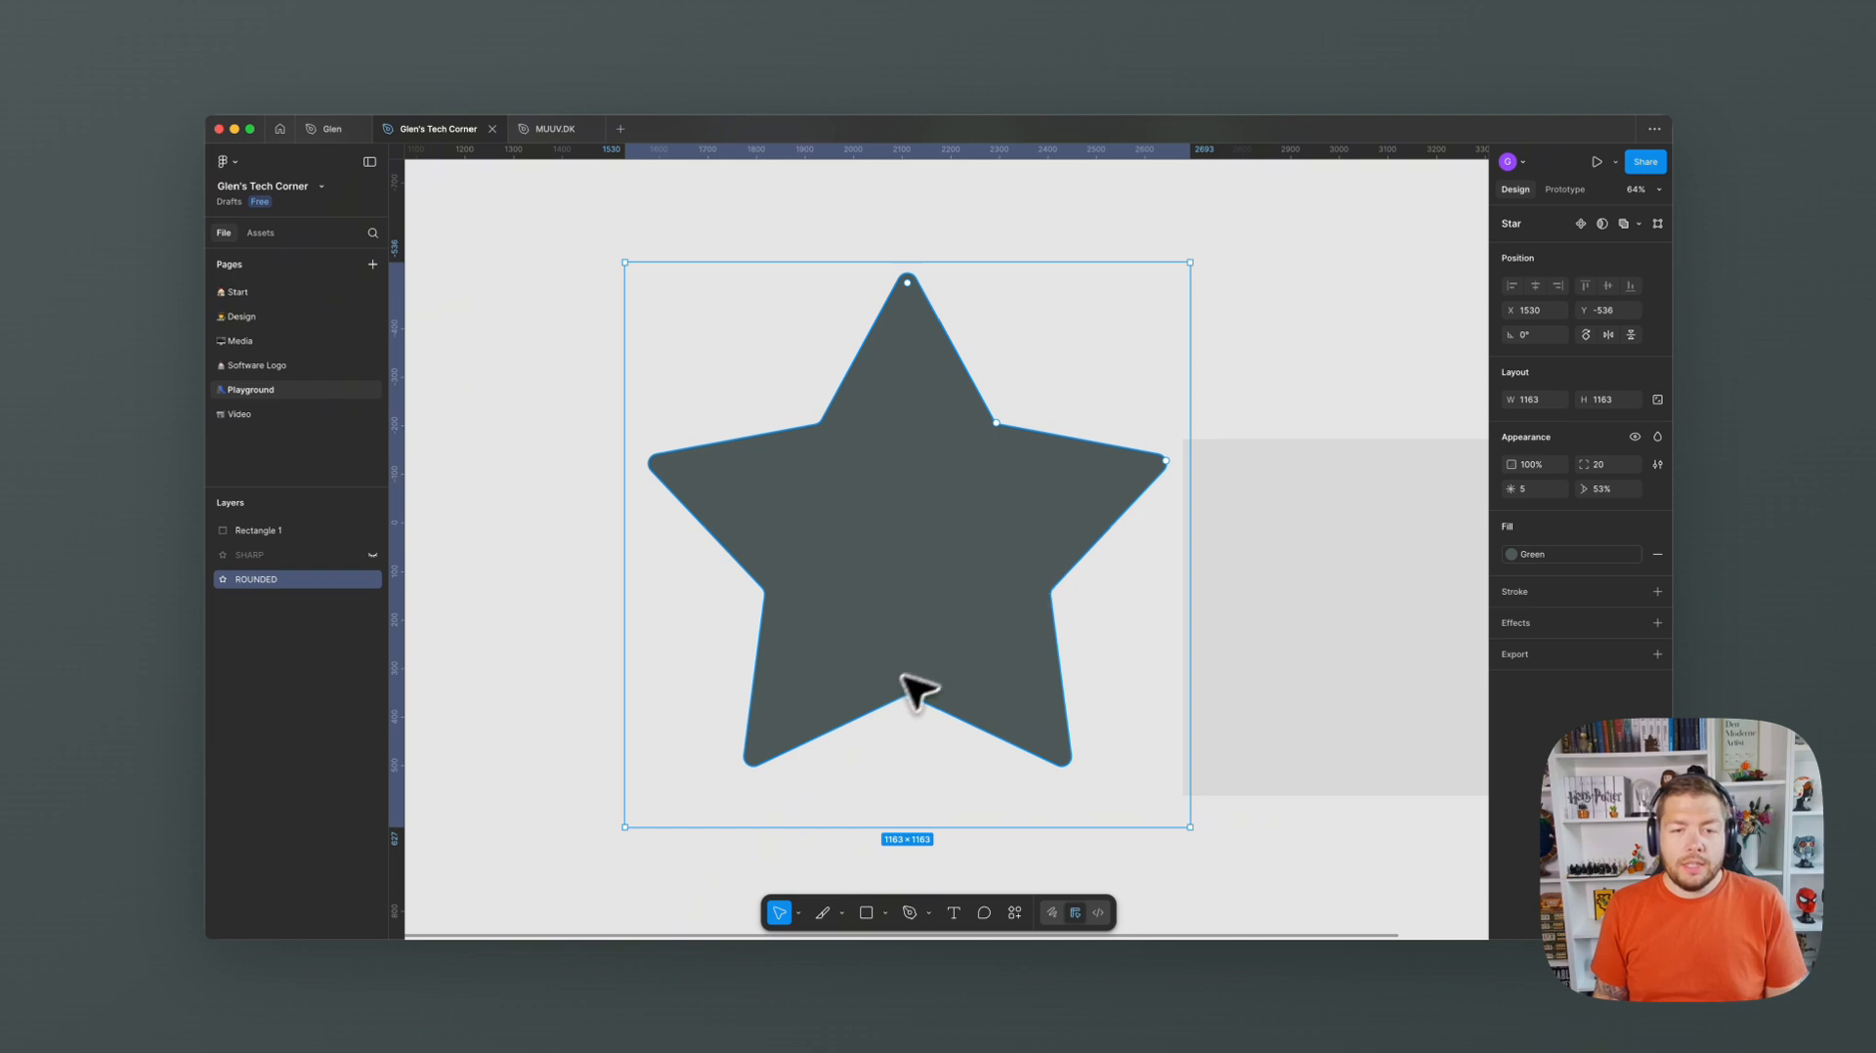
key(Escape)
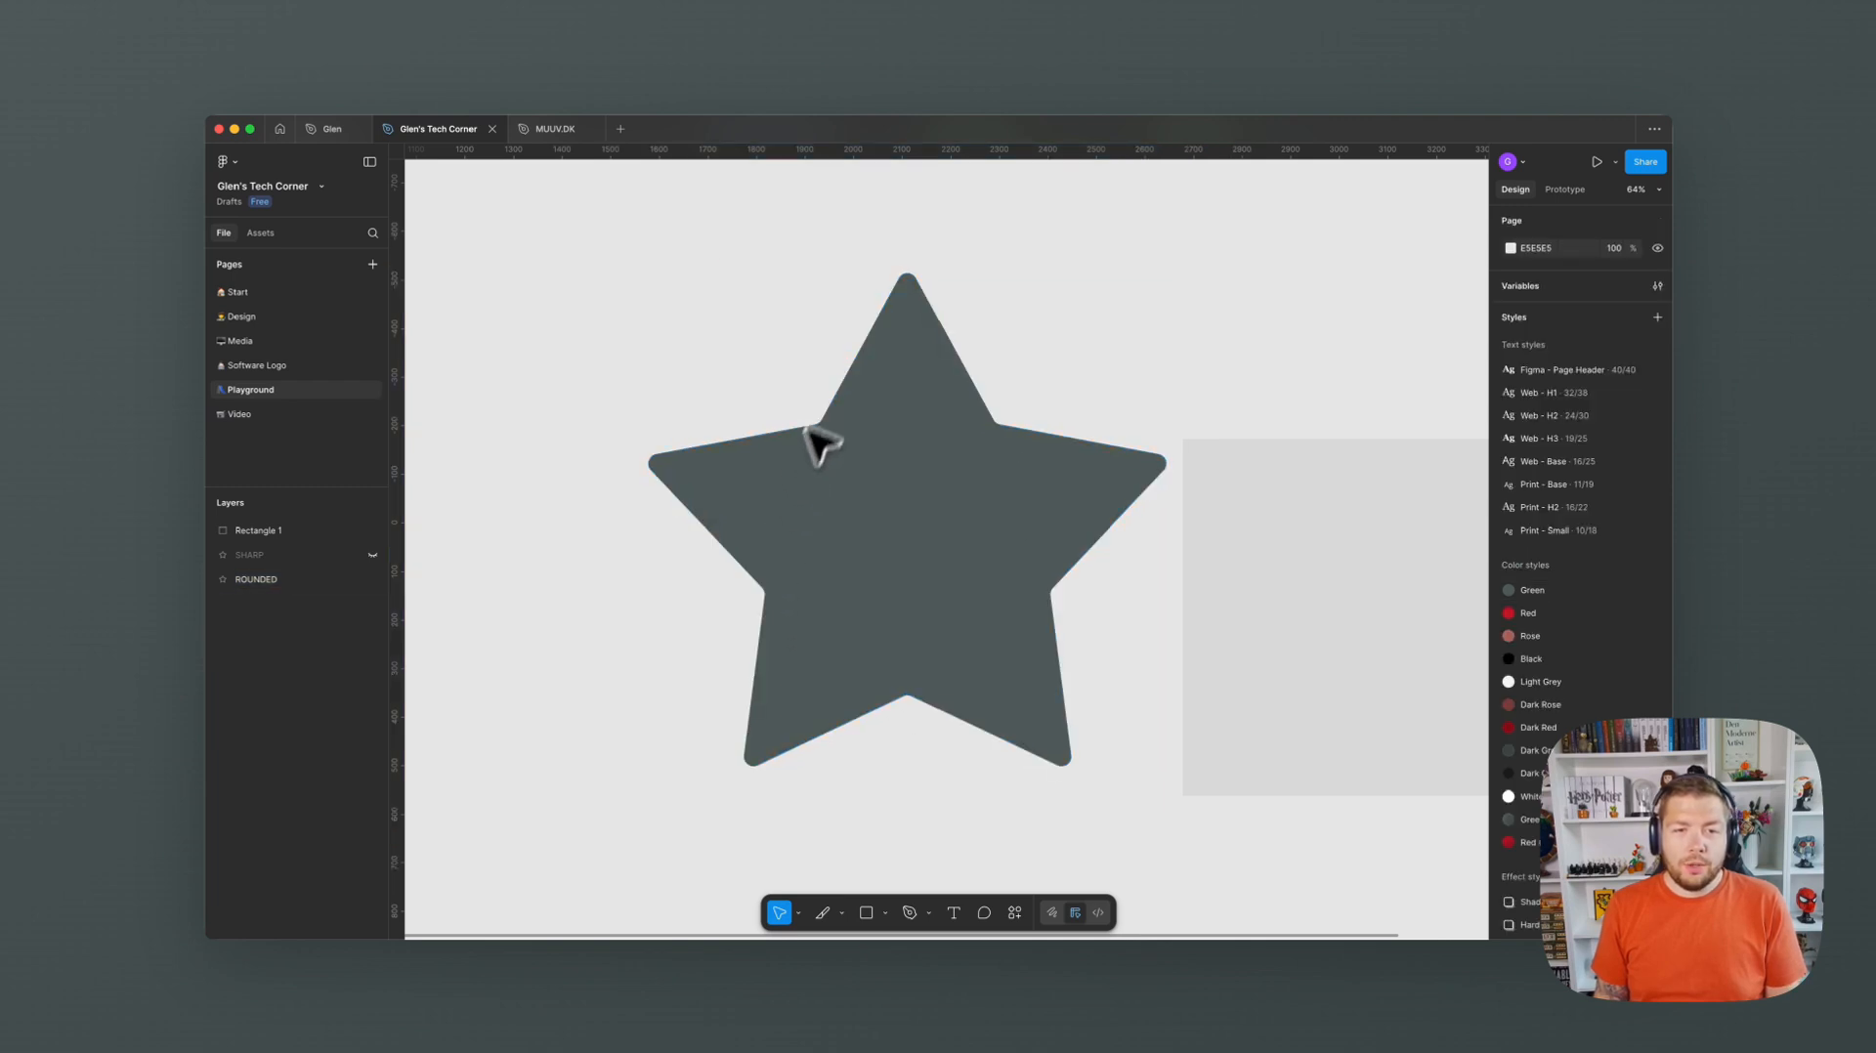
drag(846, 222, 958, 302)
click(968, 293)
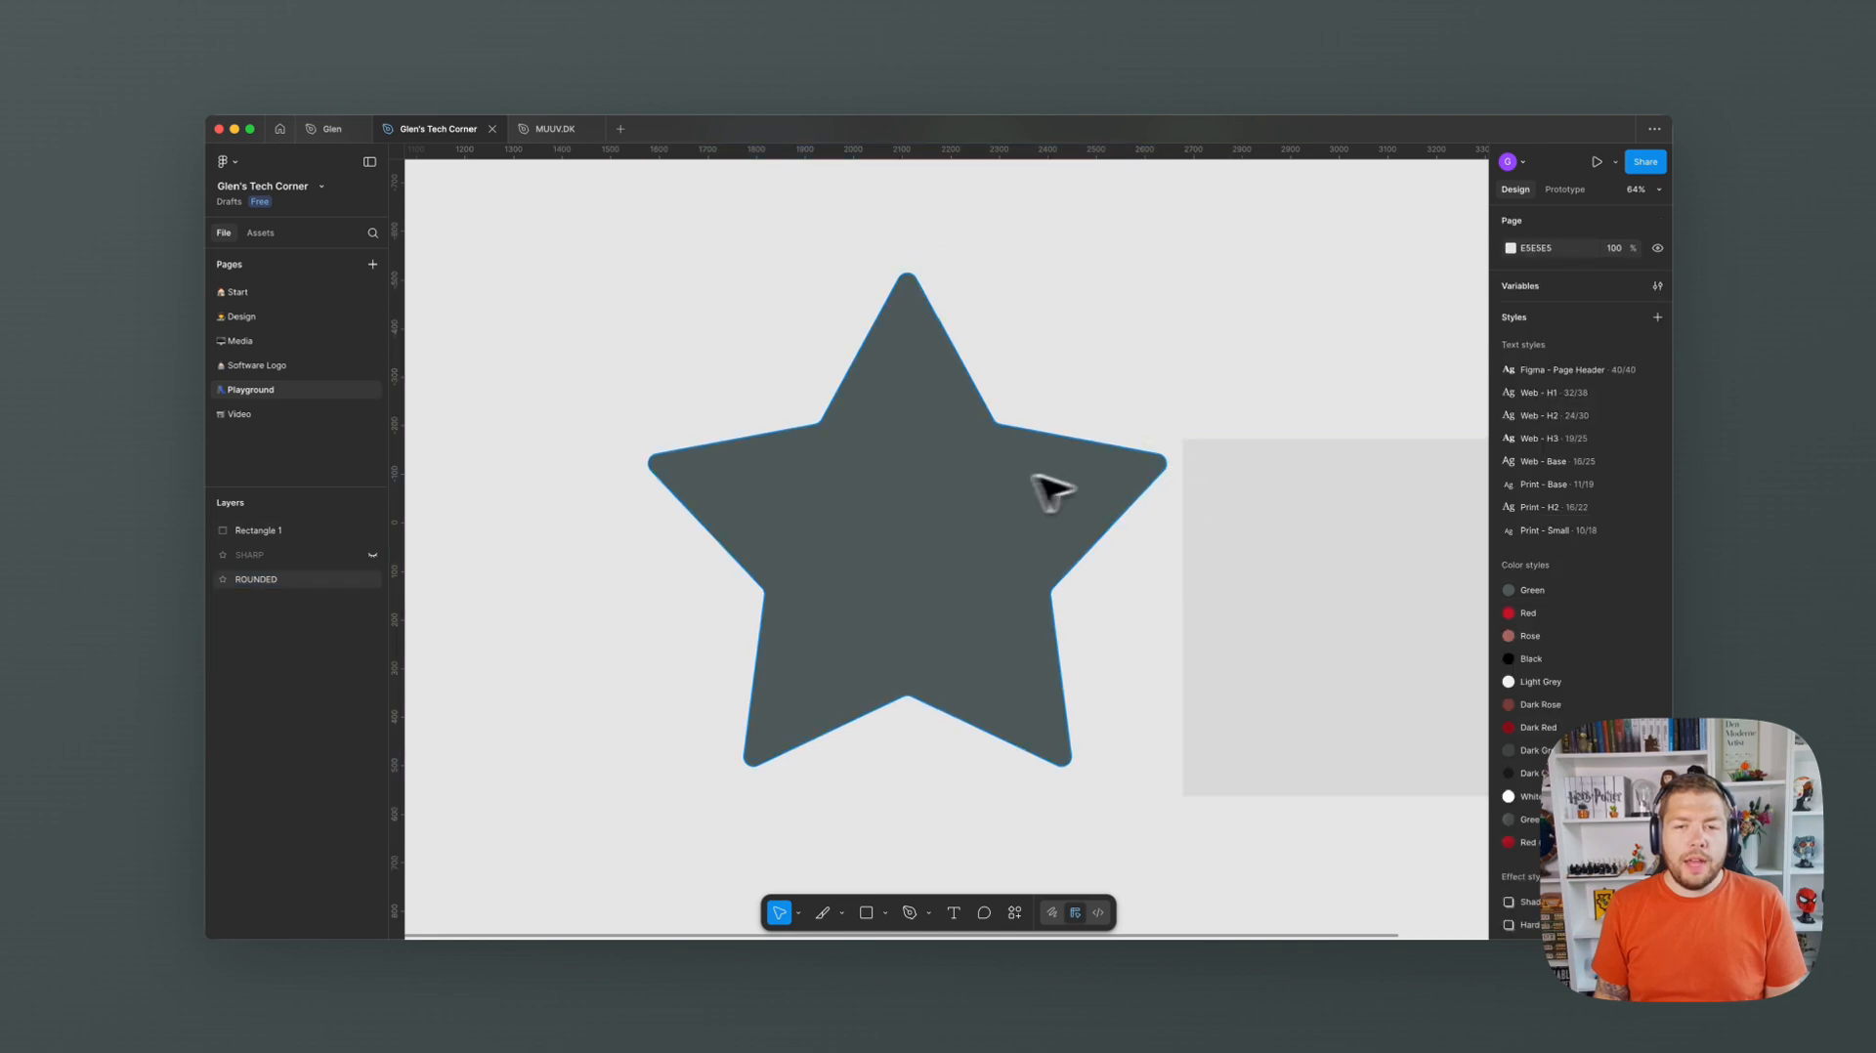
- Move the rectangle over the middle of the star and duplicate it in place
drag(1314, 576, 858, 499)
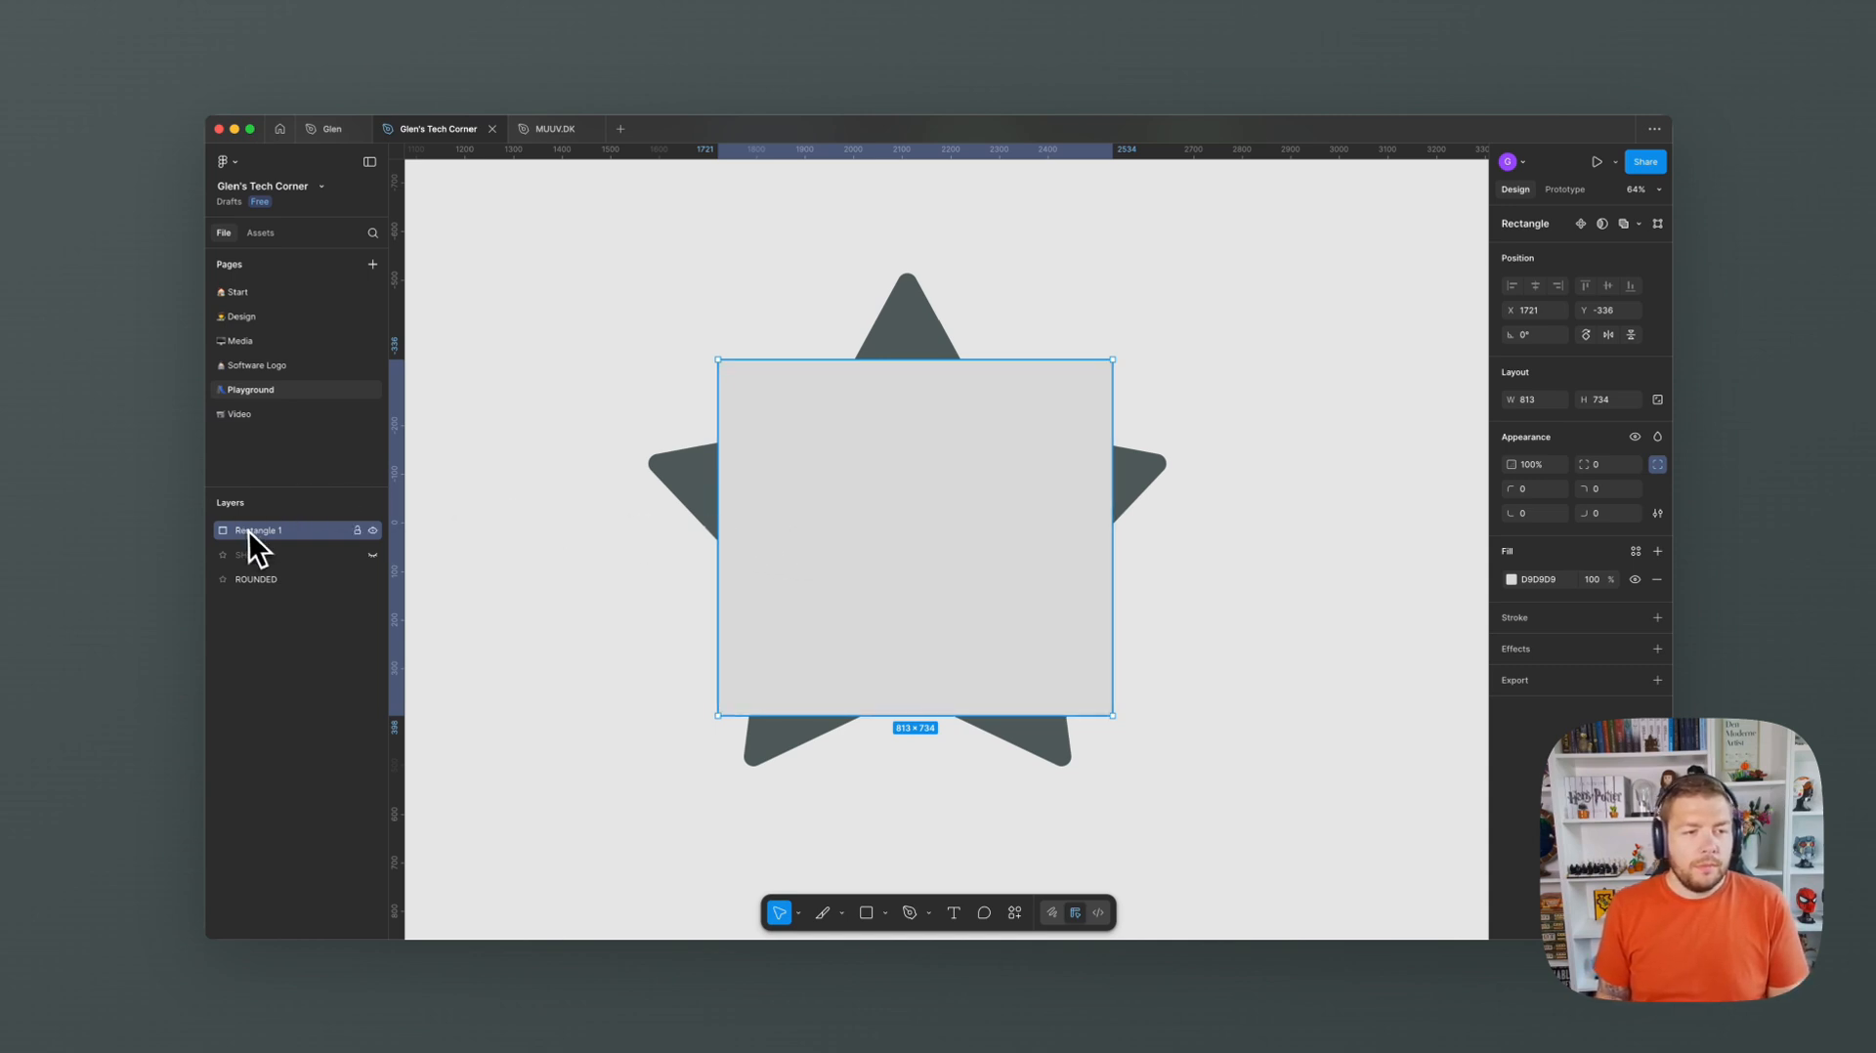
key(super+c)
key(super+v)
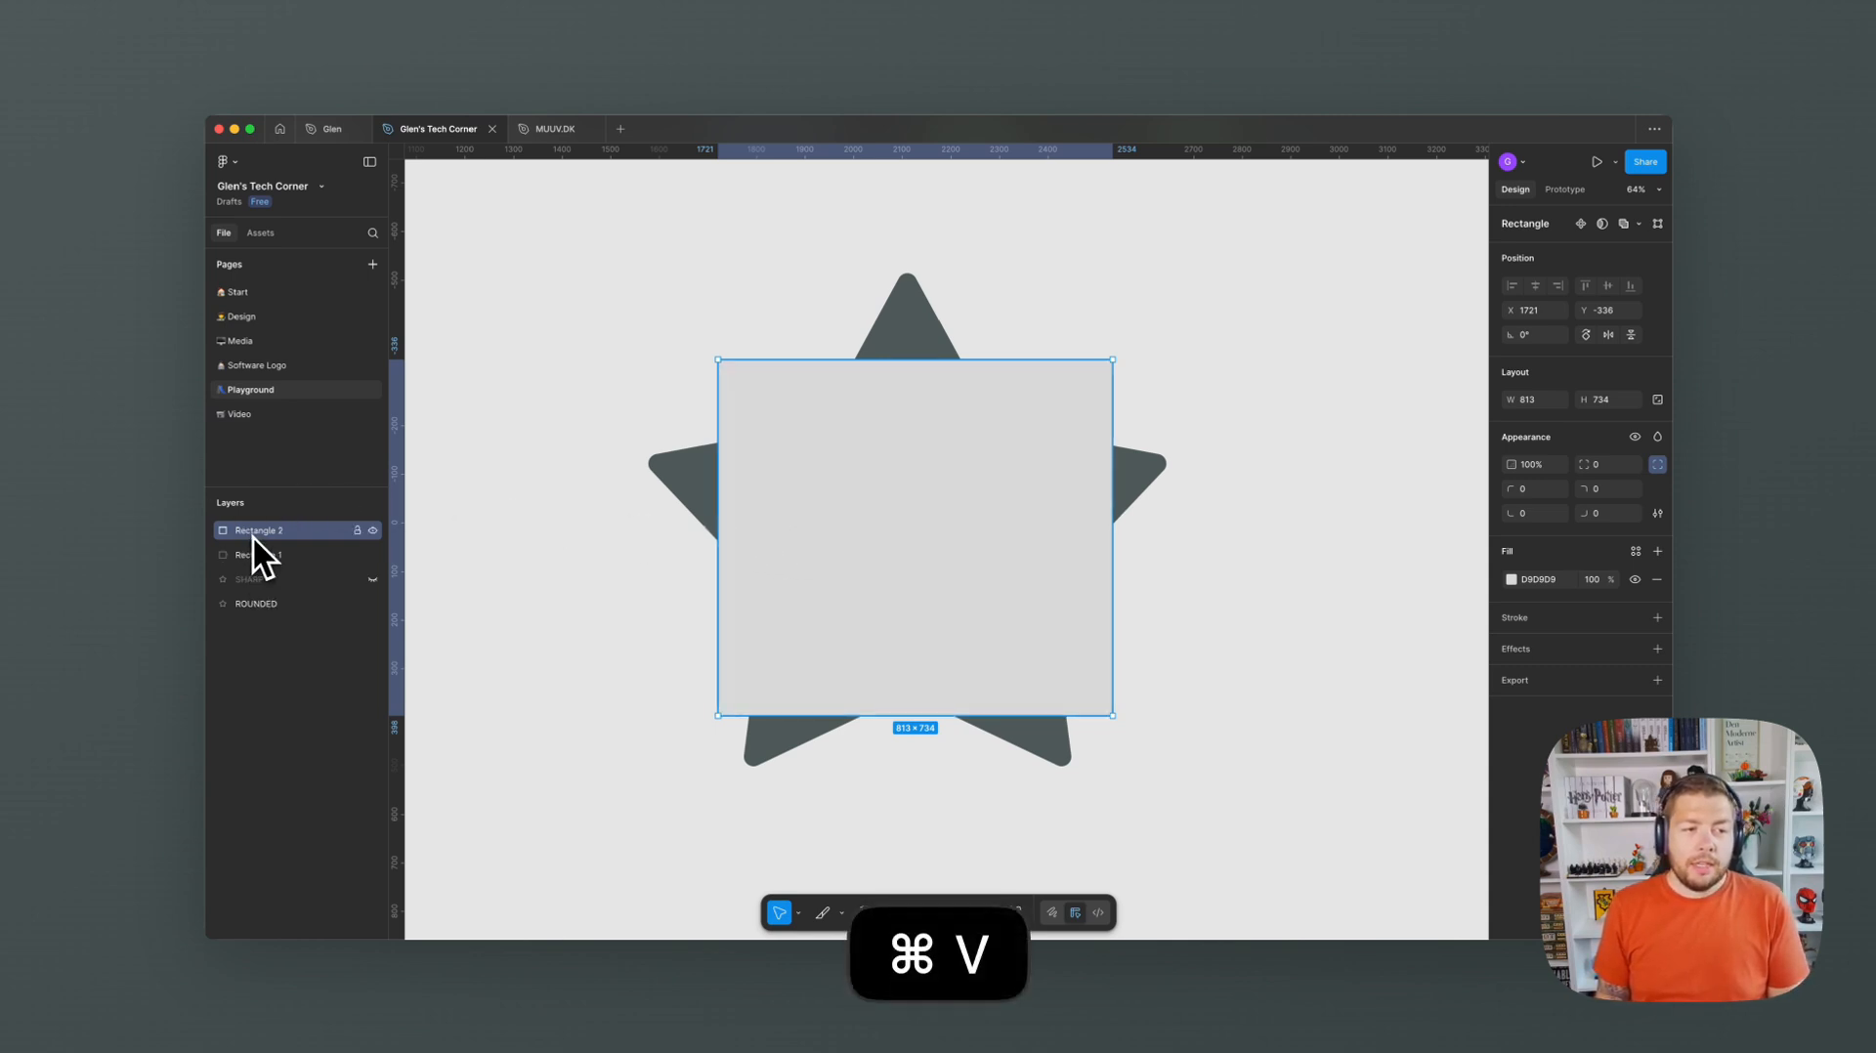
- Place the rectangle copy beneath the ROUNDED star in the layer order and hide the original rectangle
drag(258, 535, 278, 610)
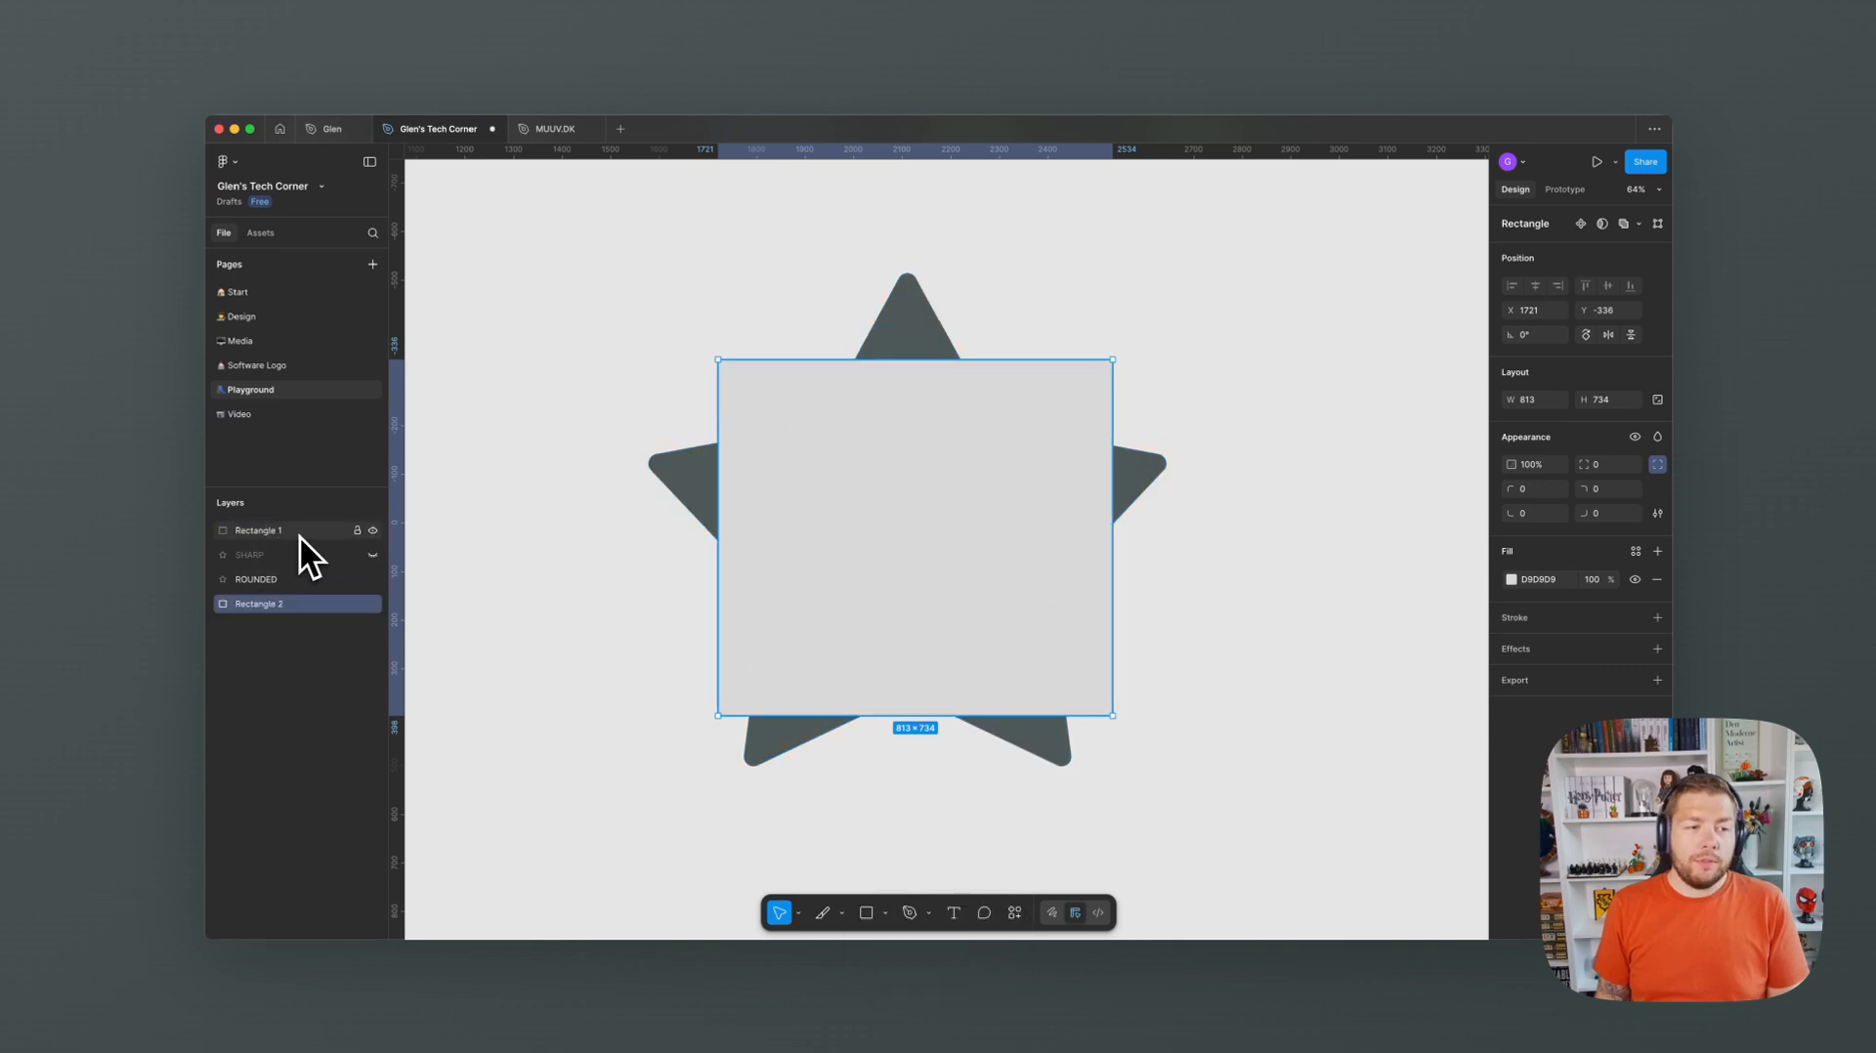
click(375, 533)
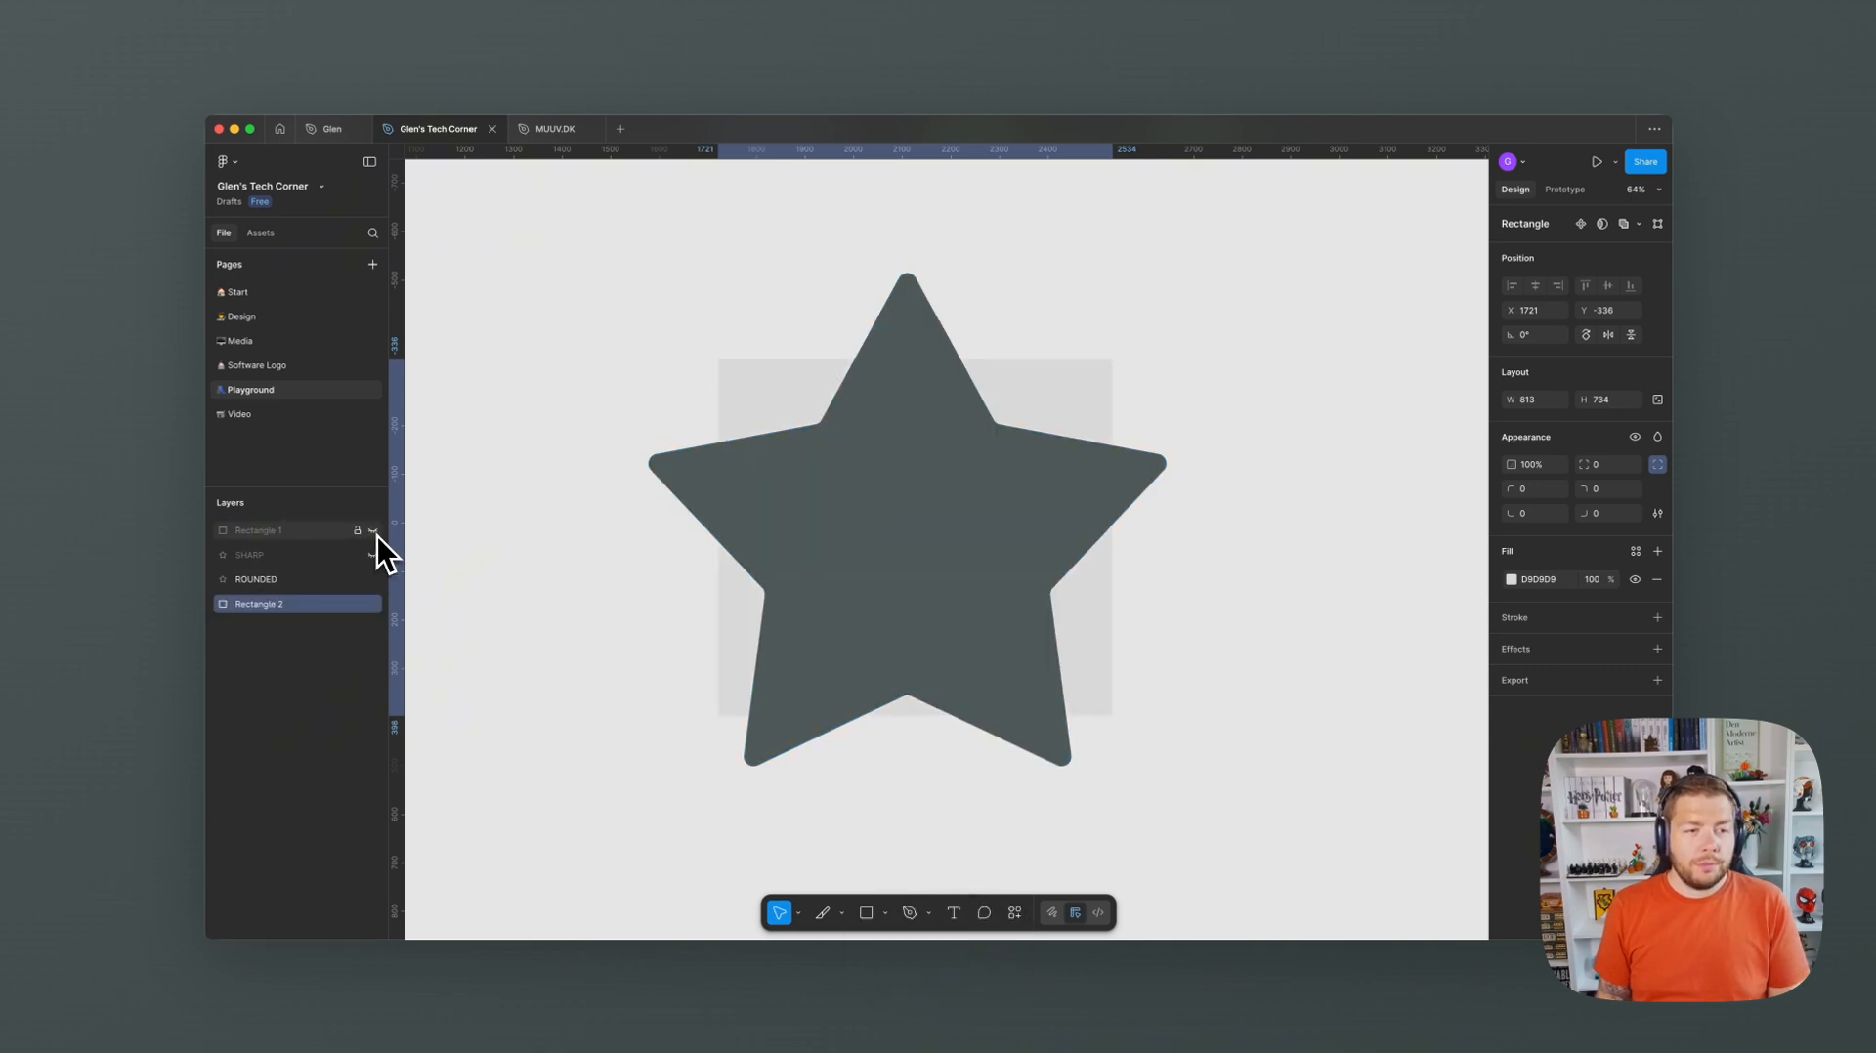
click(373, 583)
click(373, 604)
click(373, 604)
click(372, 580)
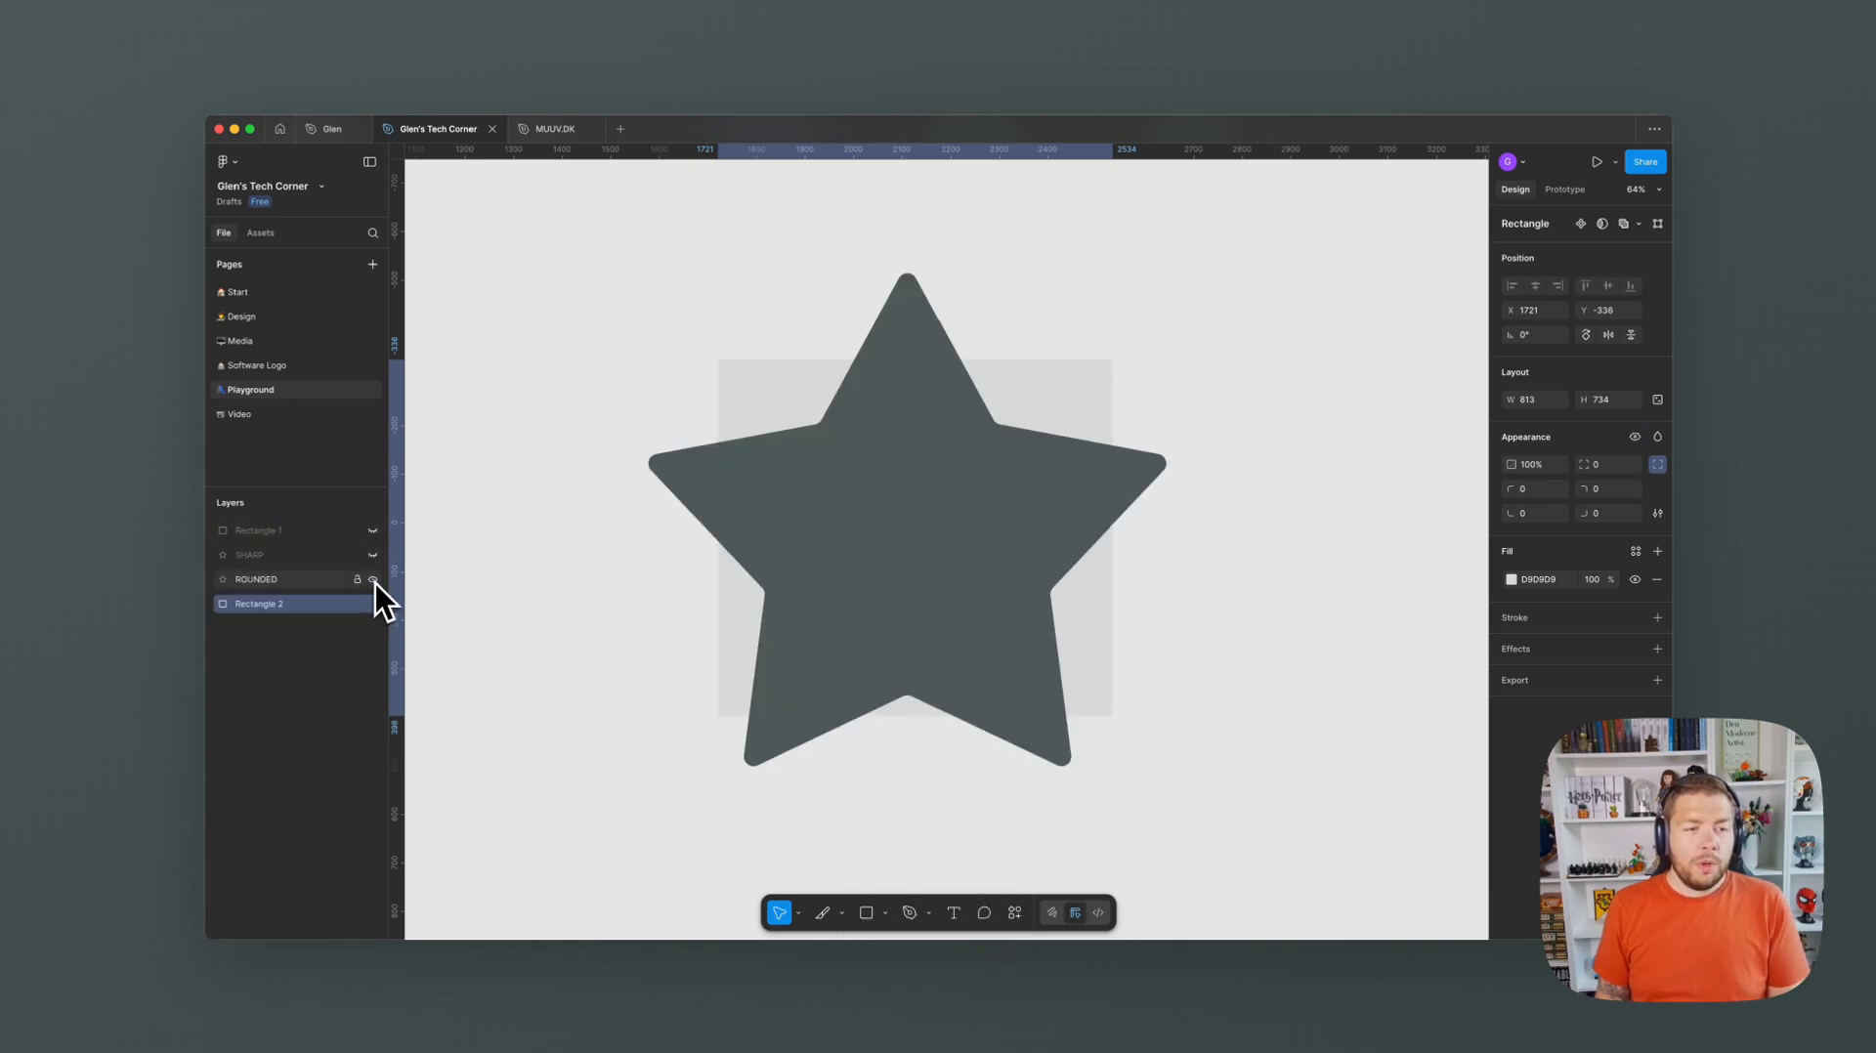
click(649, 355)
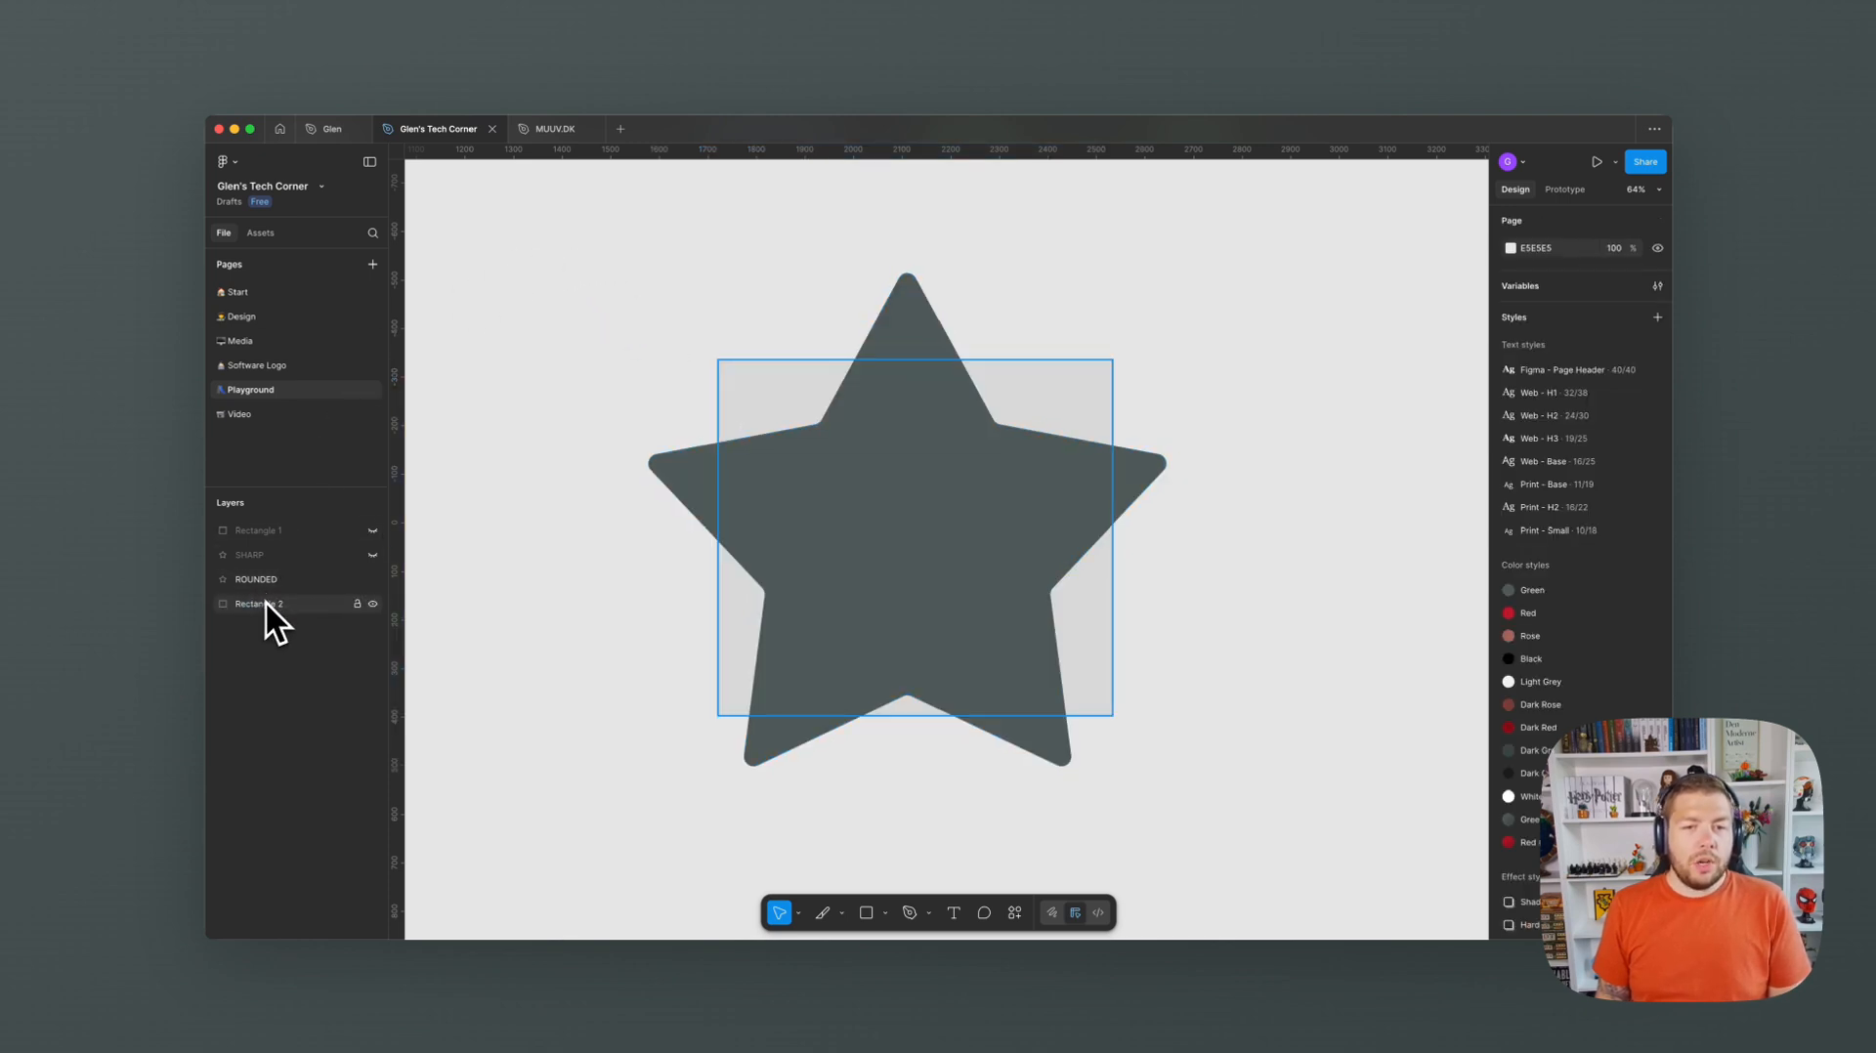
click(740, 403)
click(682, 410)
click(670, 467)
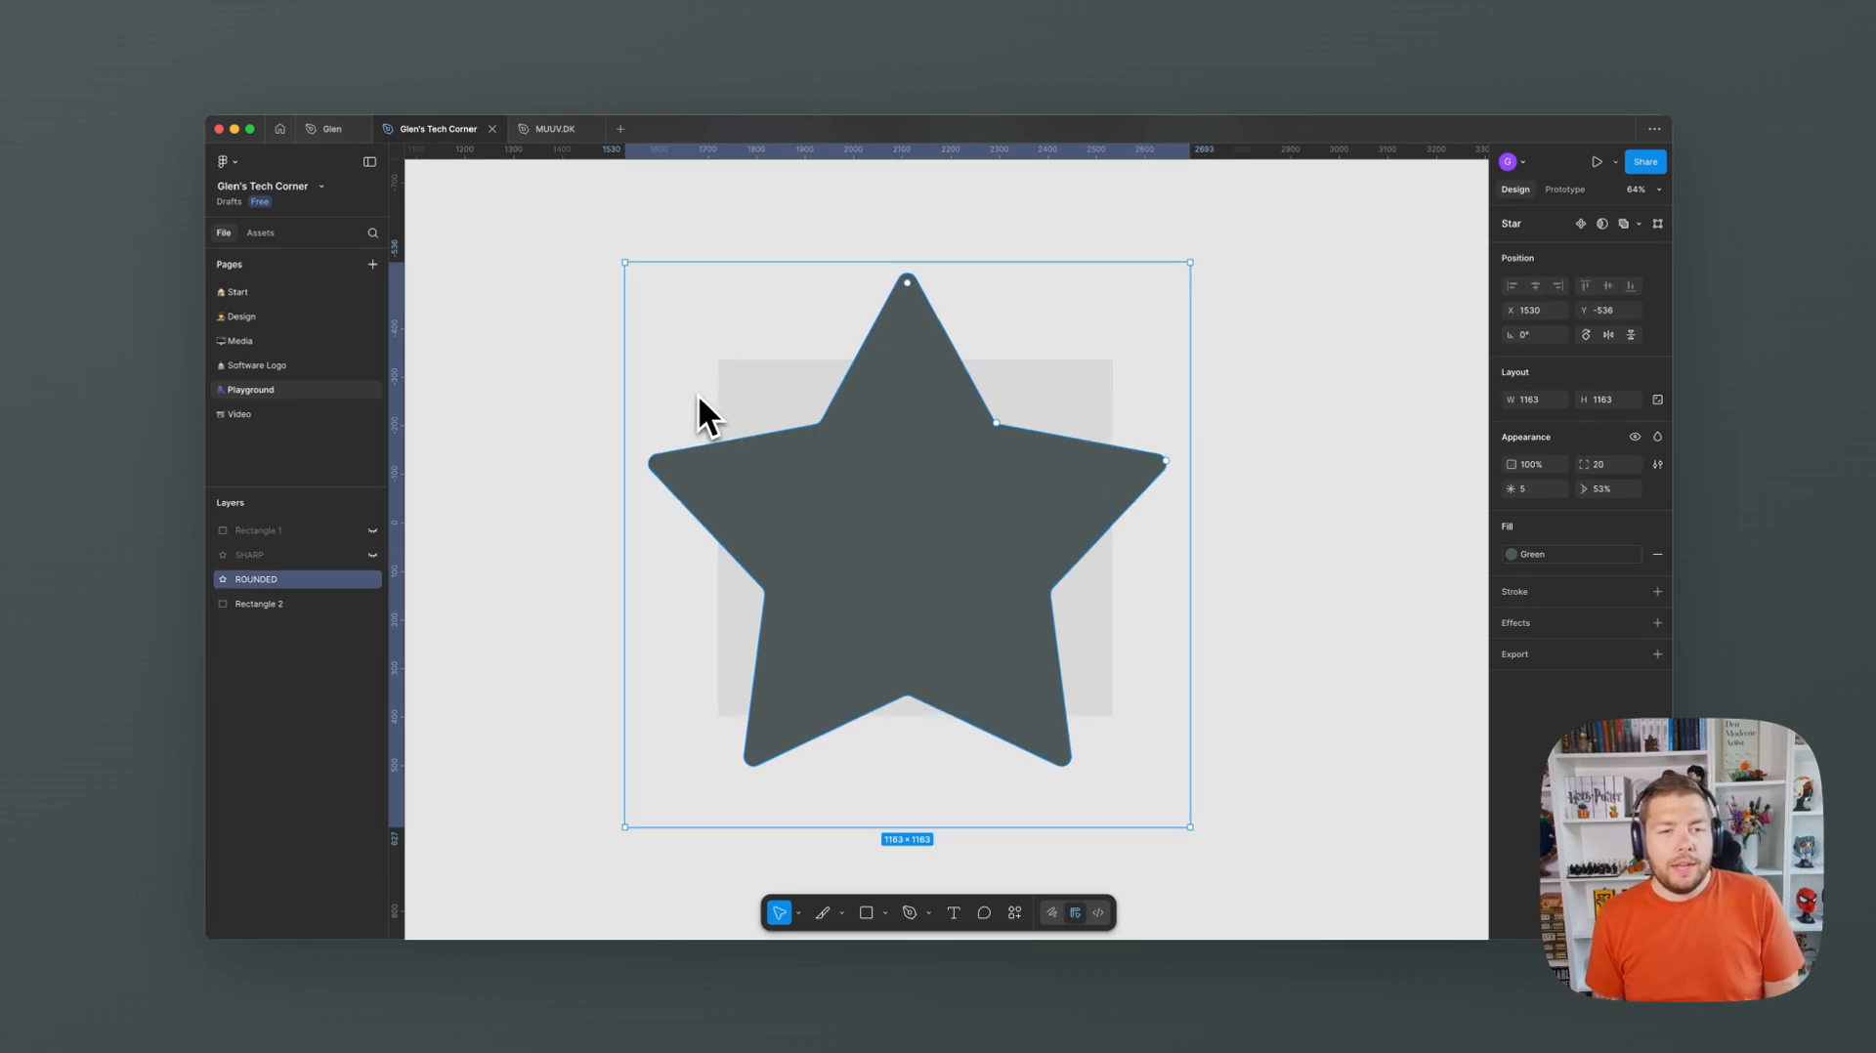
click(574, 336)
click(916, 303)
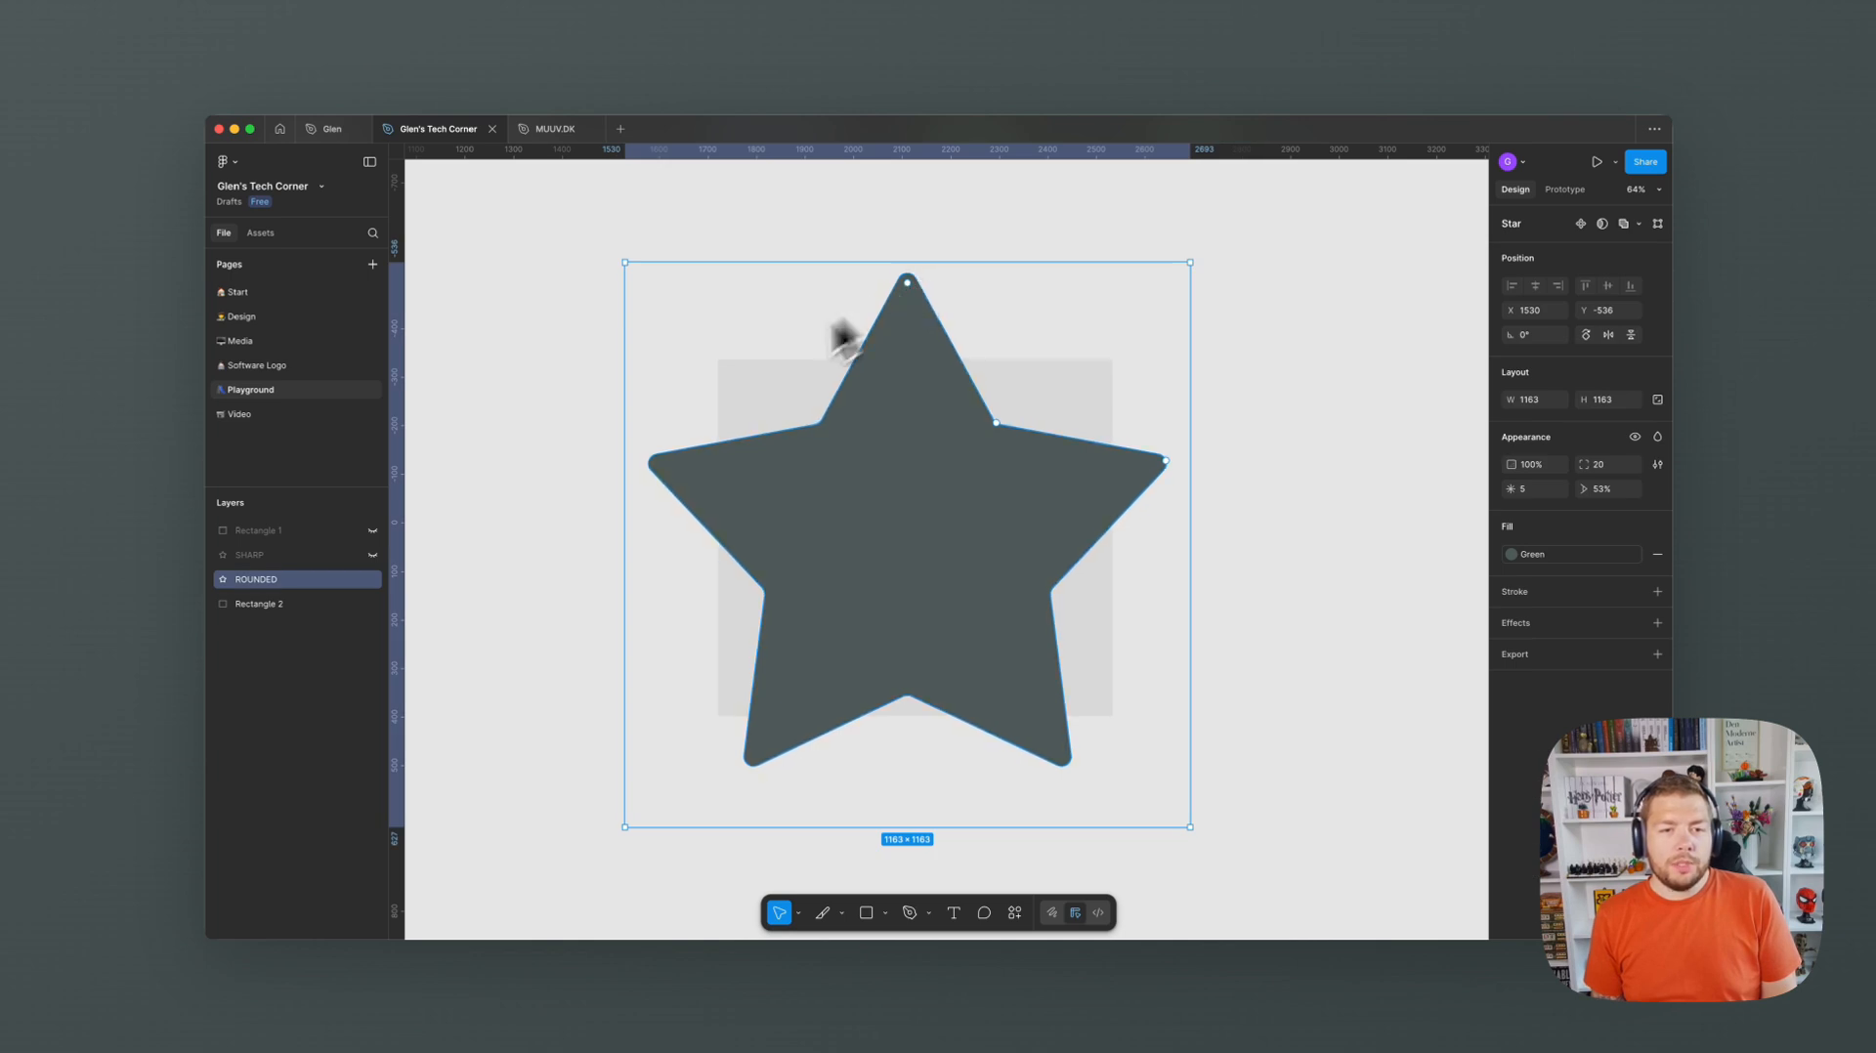
click(558, 250)
- Subtract the ROUNDED star from the rectangle beneath it with a boolean operation
scroll(556, 242, left, 1)
drag(619, 226, 1222, 788)
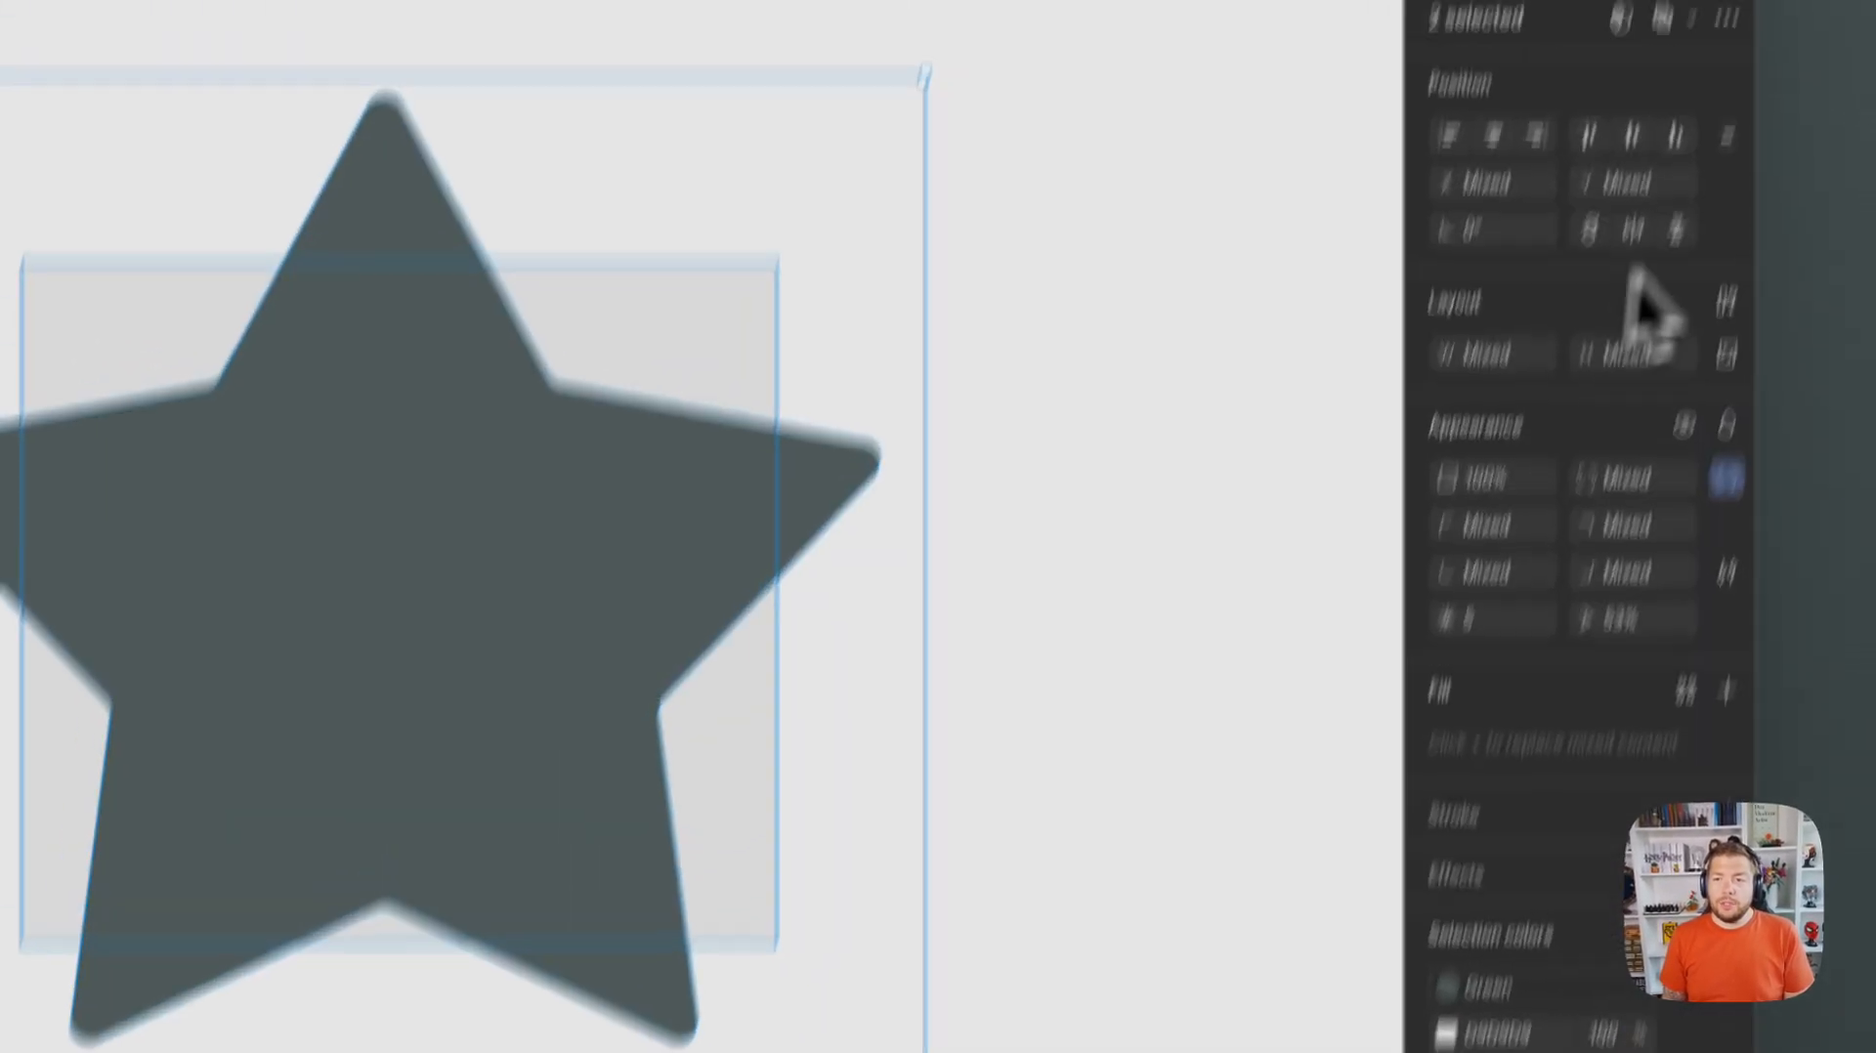
click(1642, 222)
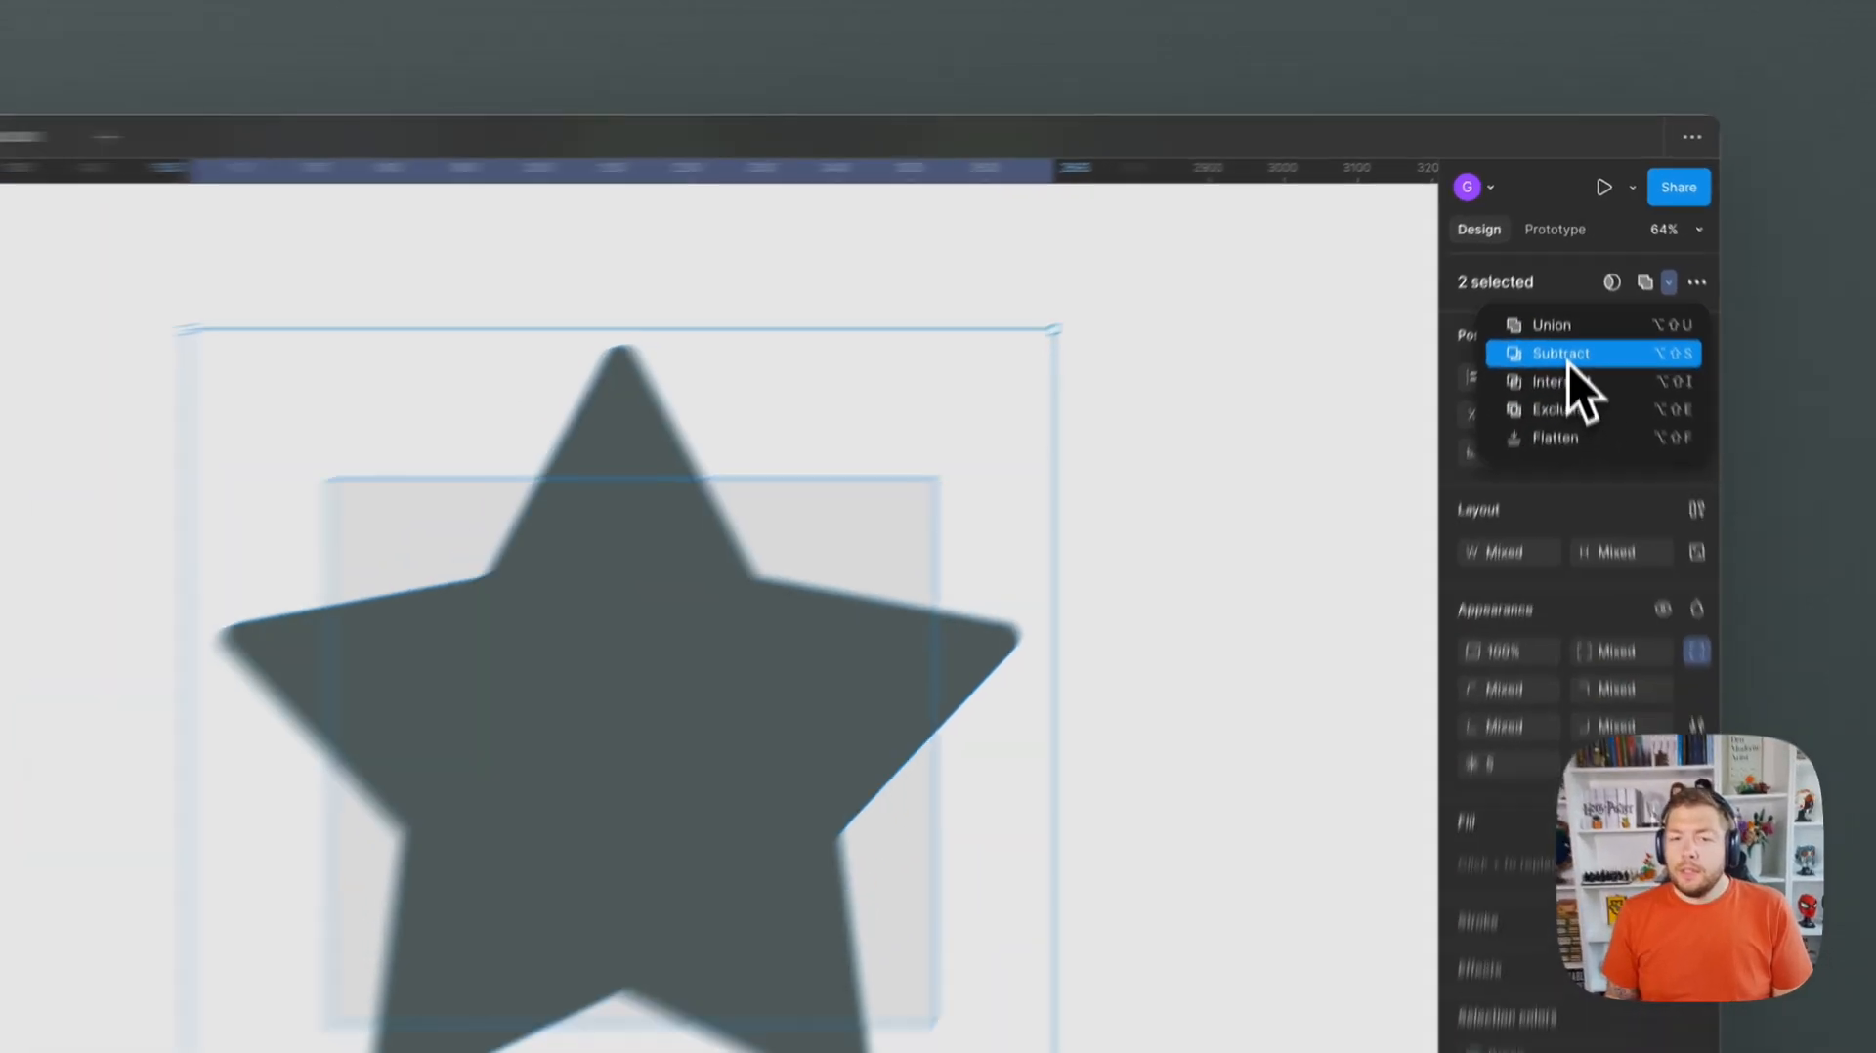
click(1559, 426)
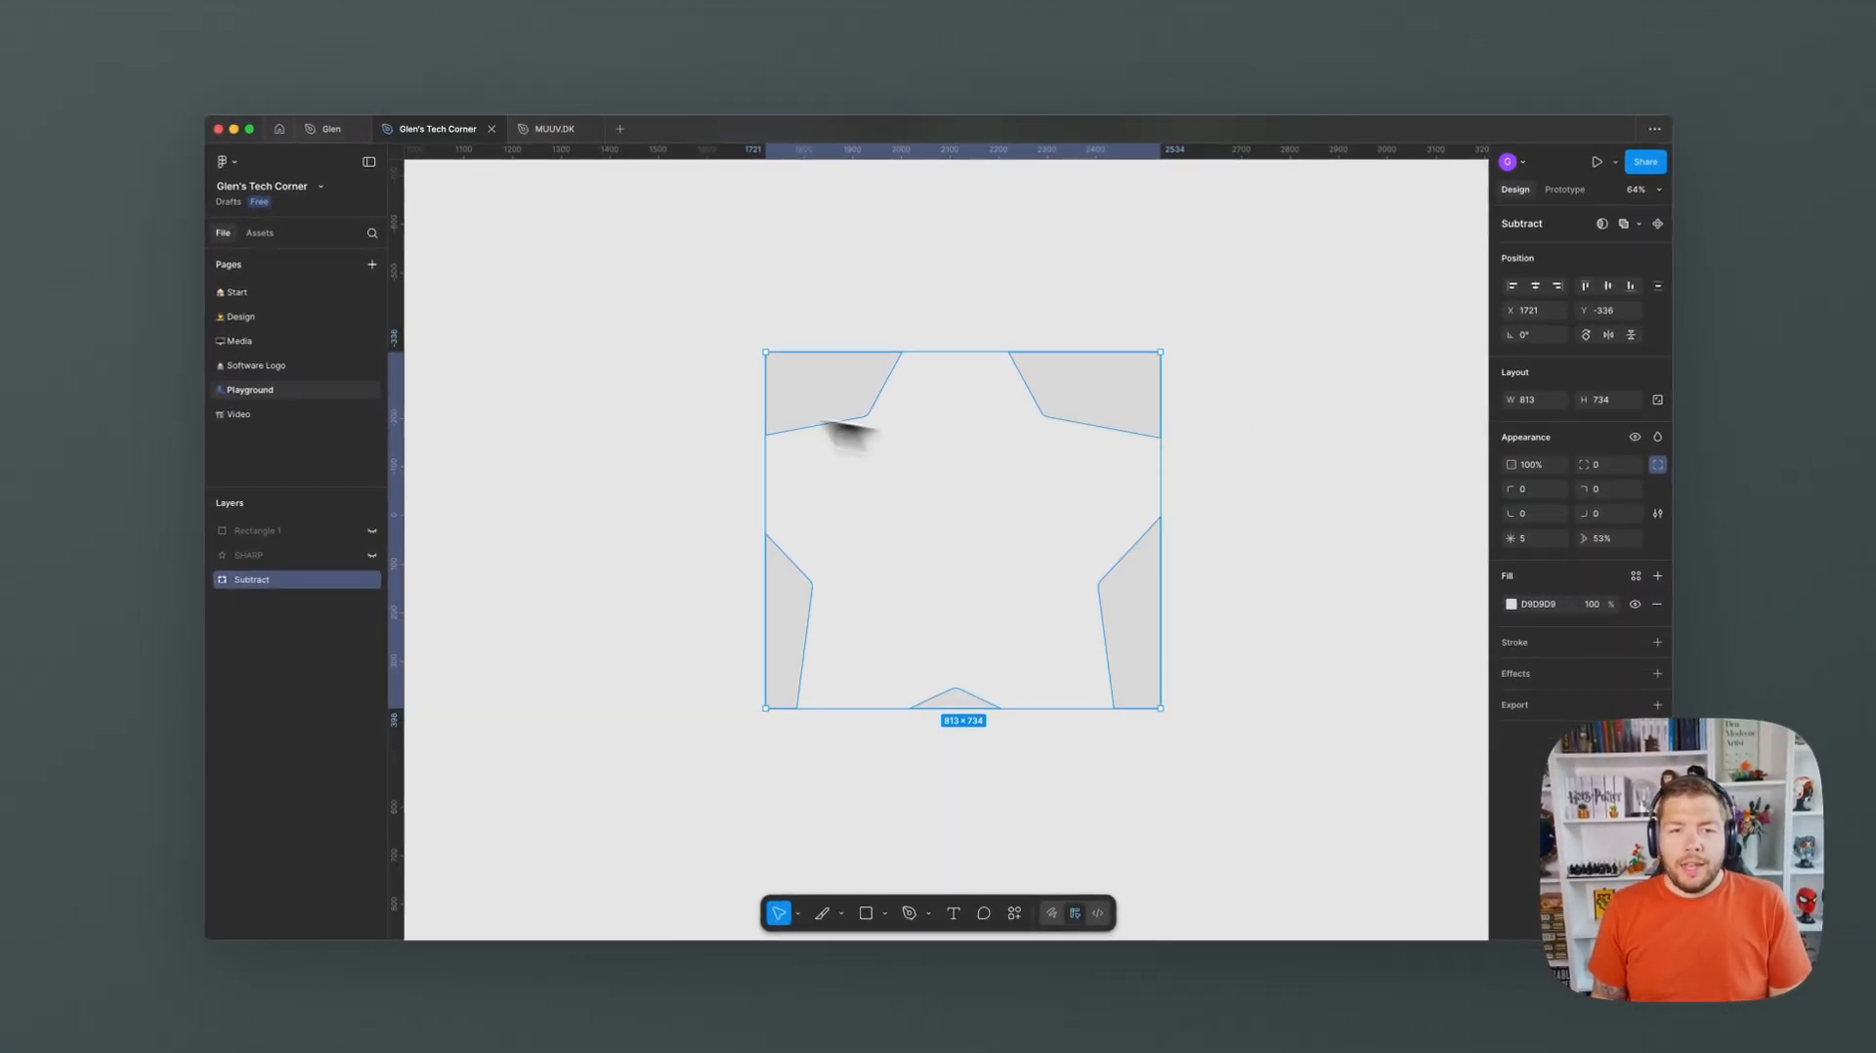
click(758, 390)
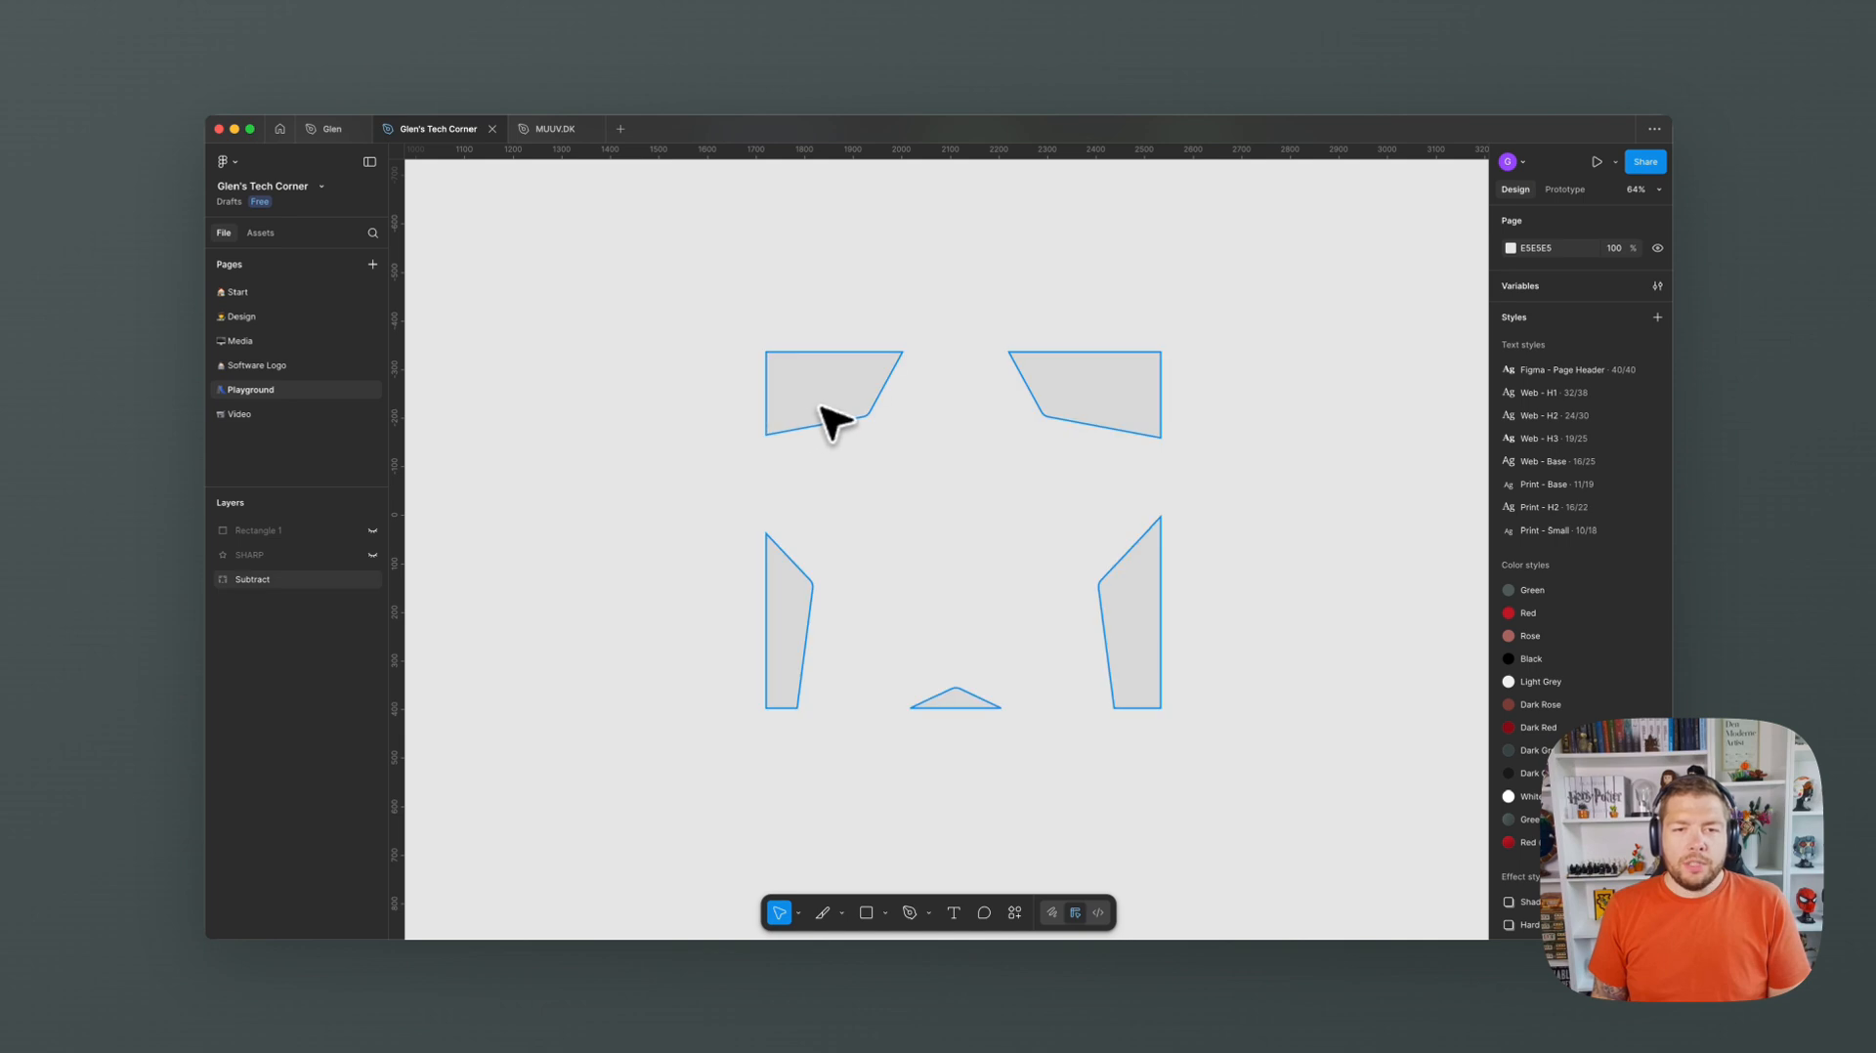
- Reorder the Subtract group so Rectangle 2 lies above ROUNDED and is cut out of the star
click(213, 581)
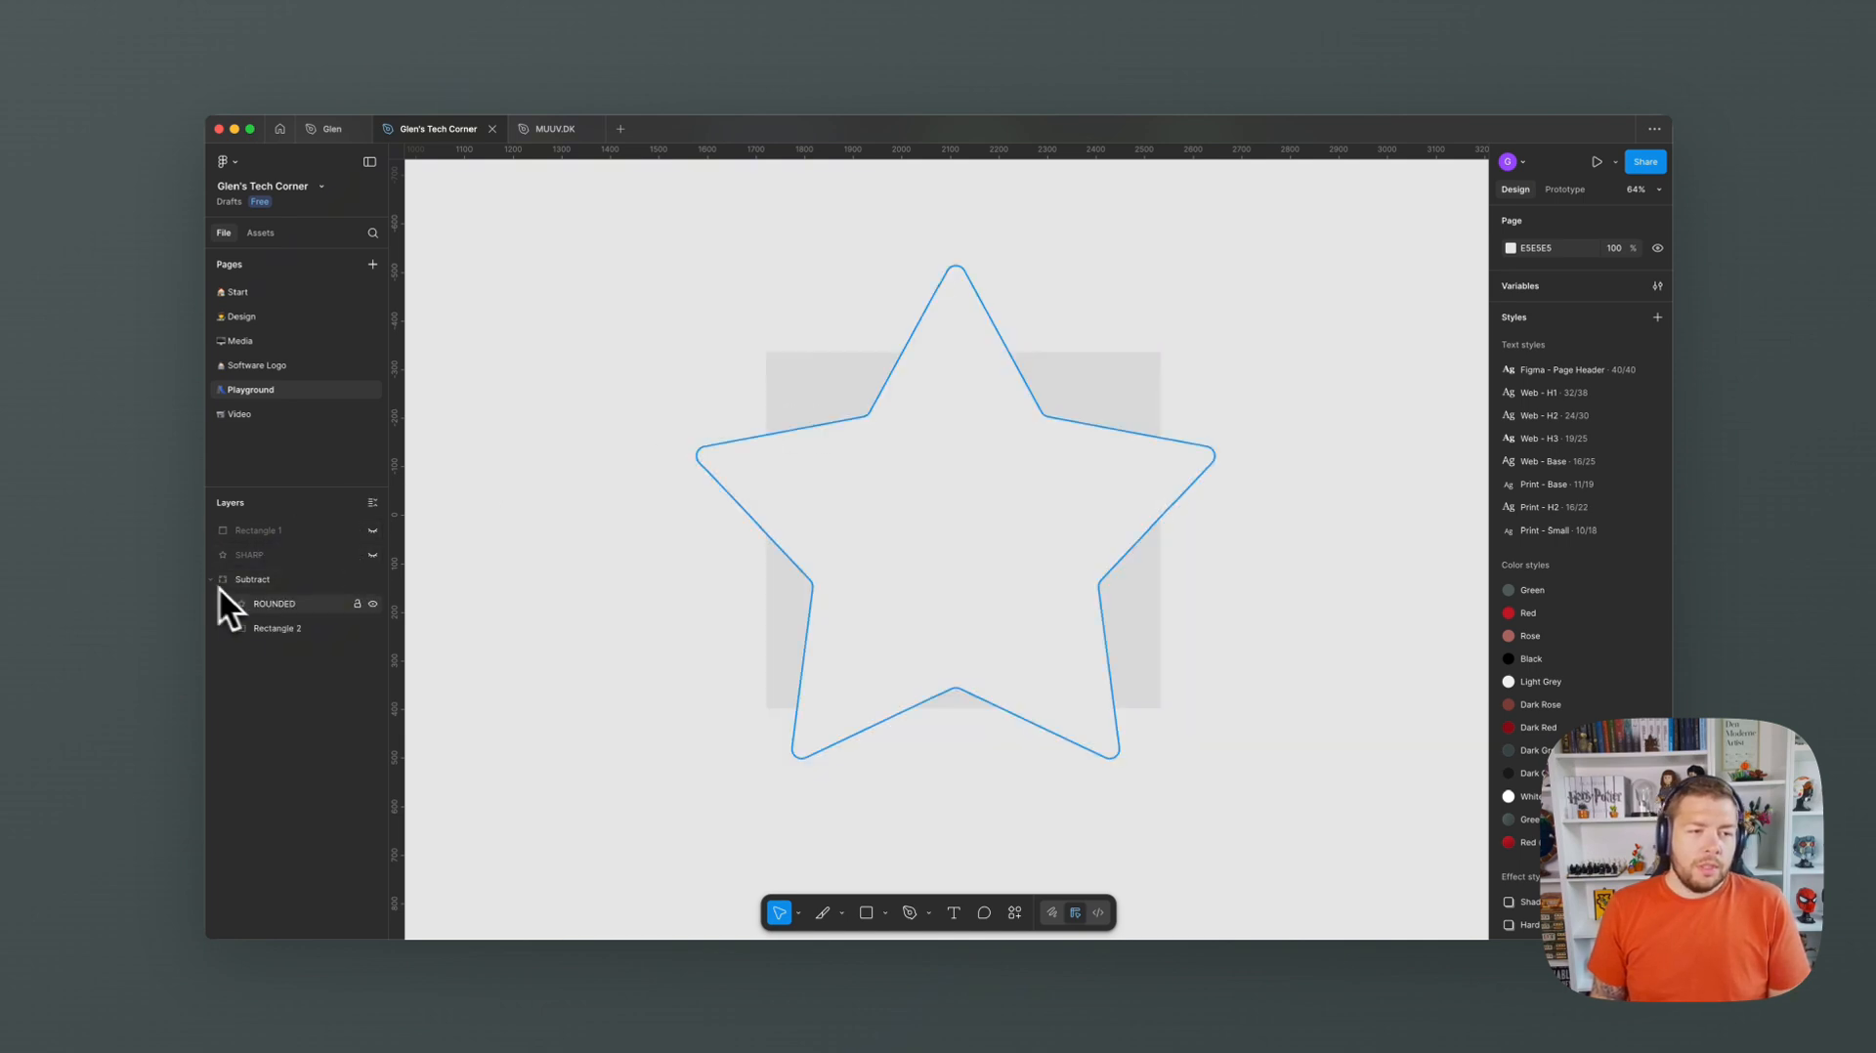
click(269, 628)
drag(265, 630, 276, 613)
click(533, 541)
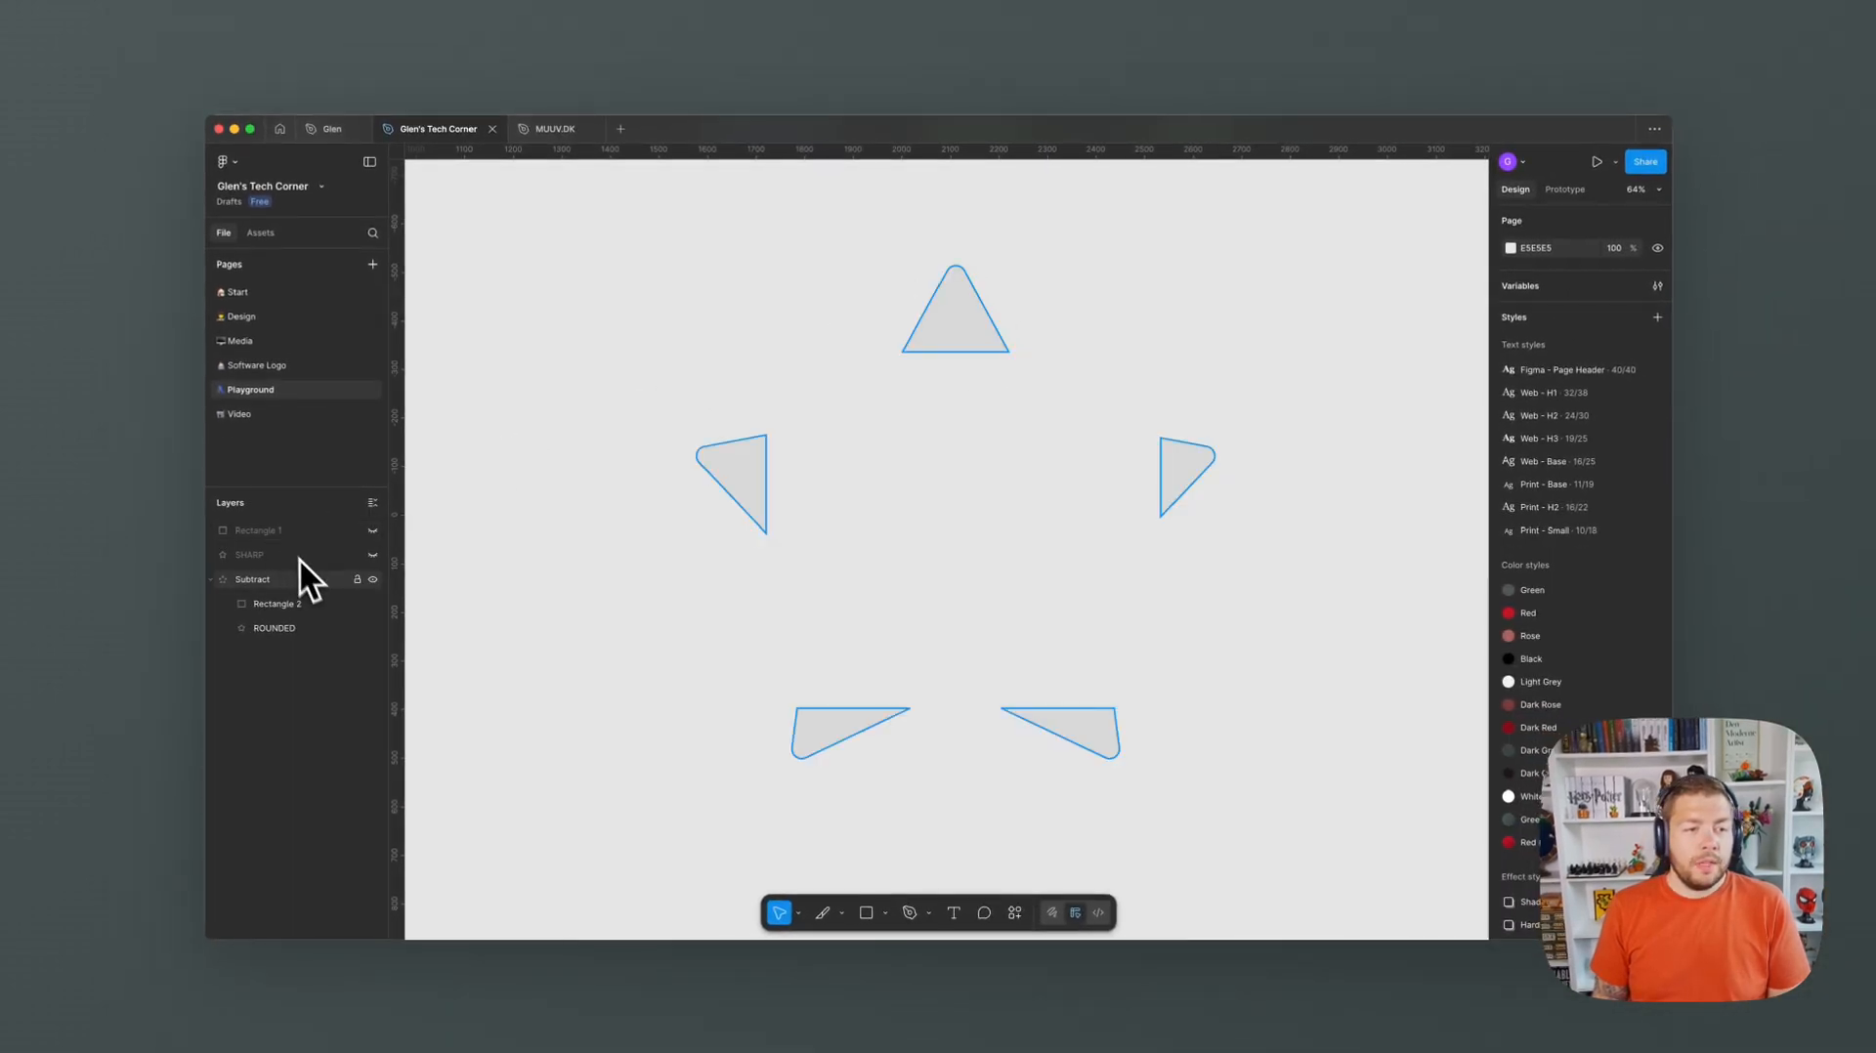
click(210, 580)
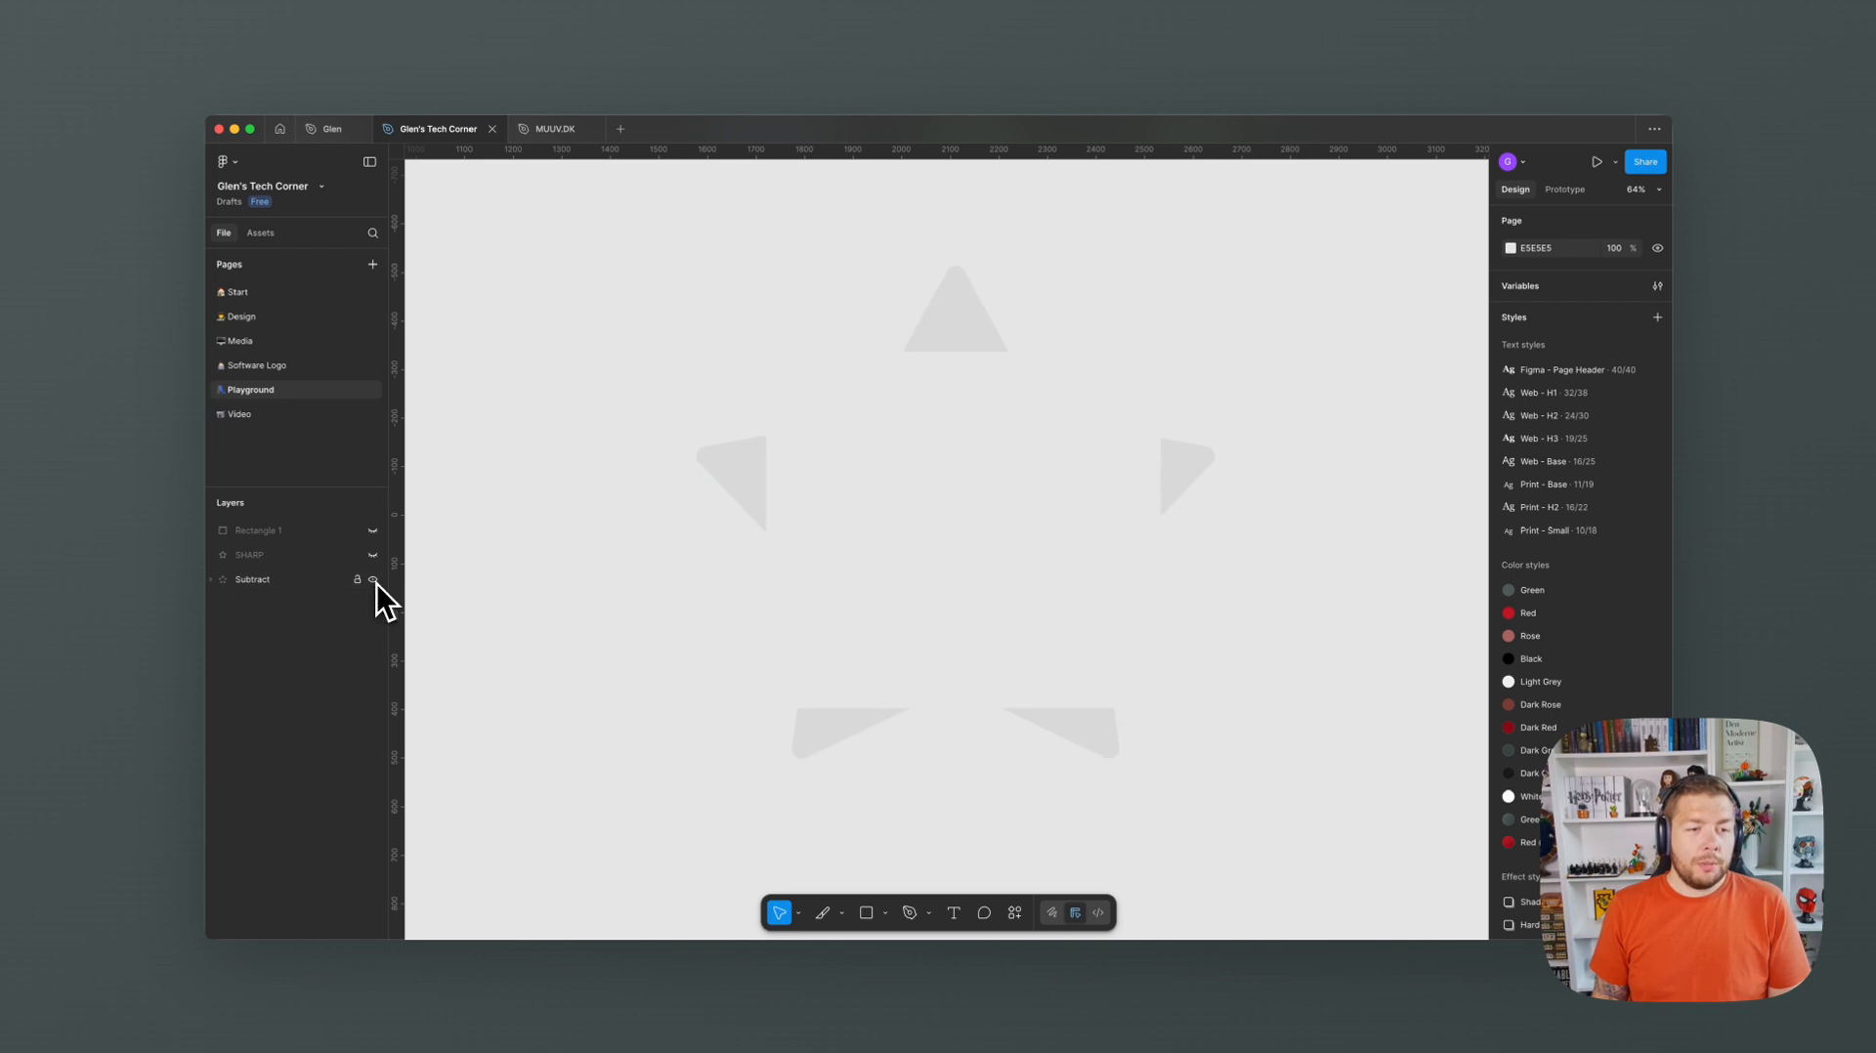
- Hide the Subtract group and show the SHARP star and Rectangle 1
click(373, 581)
click(372, 555)
click(372, 531)
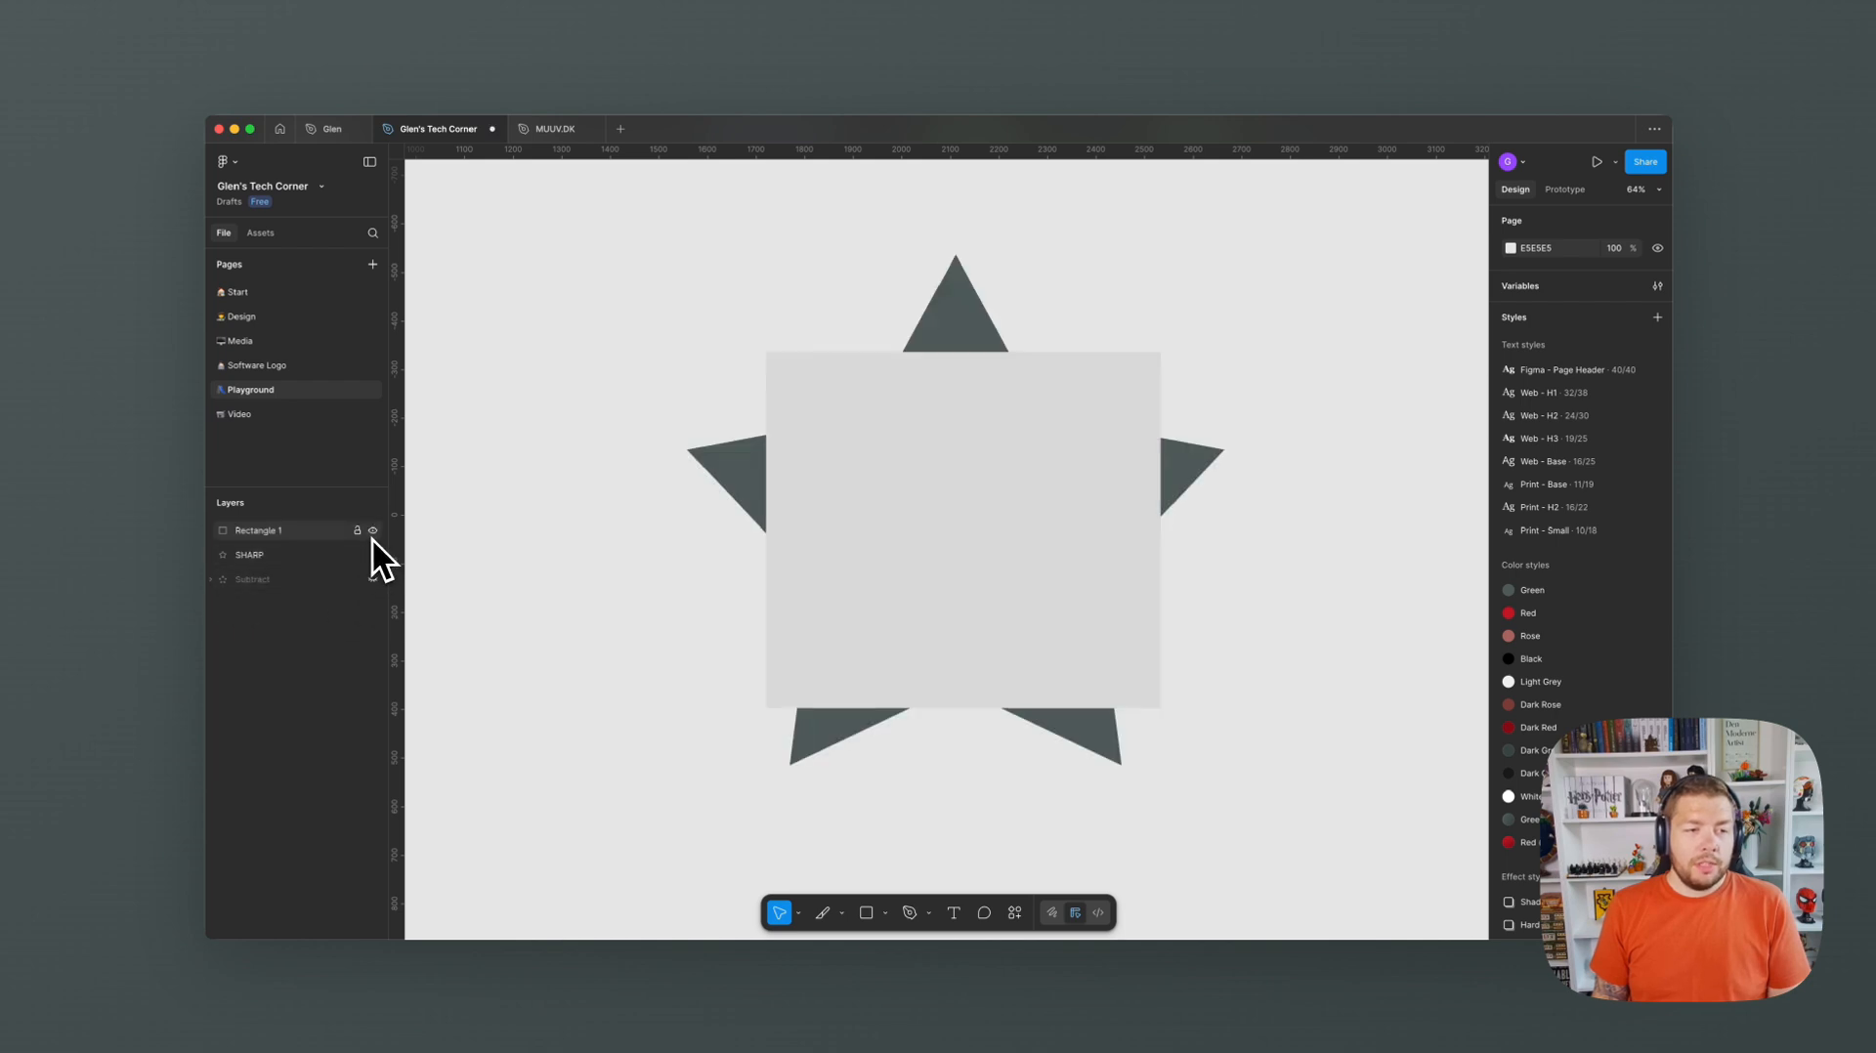
- Place Rectangle 1 beneath the SHARP star in the layer order and intersect the two shapes with a boolean operation
click(274, 534)
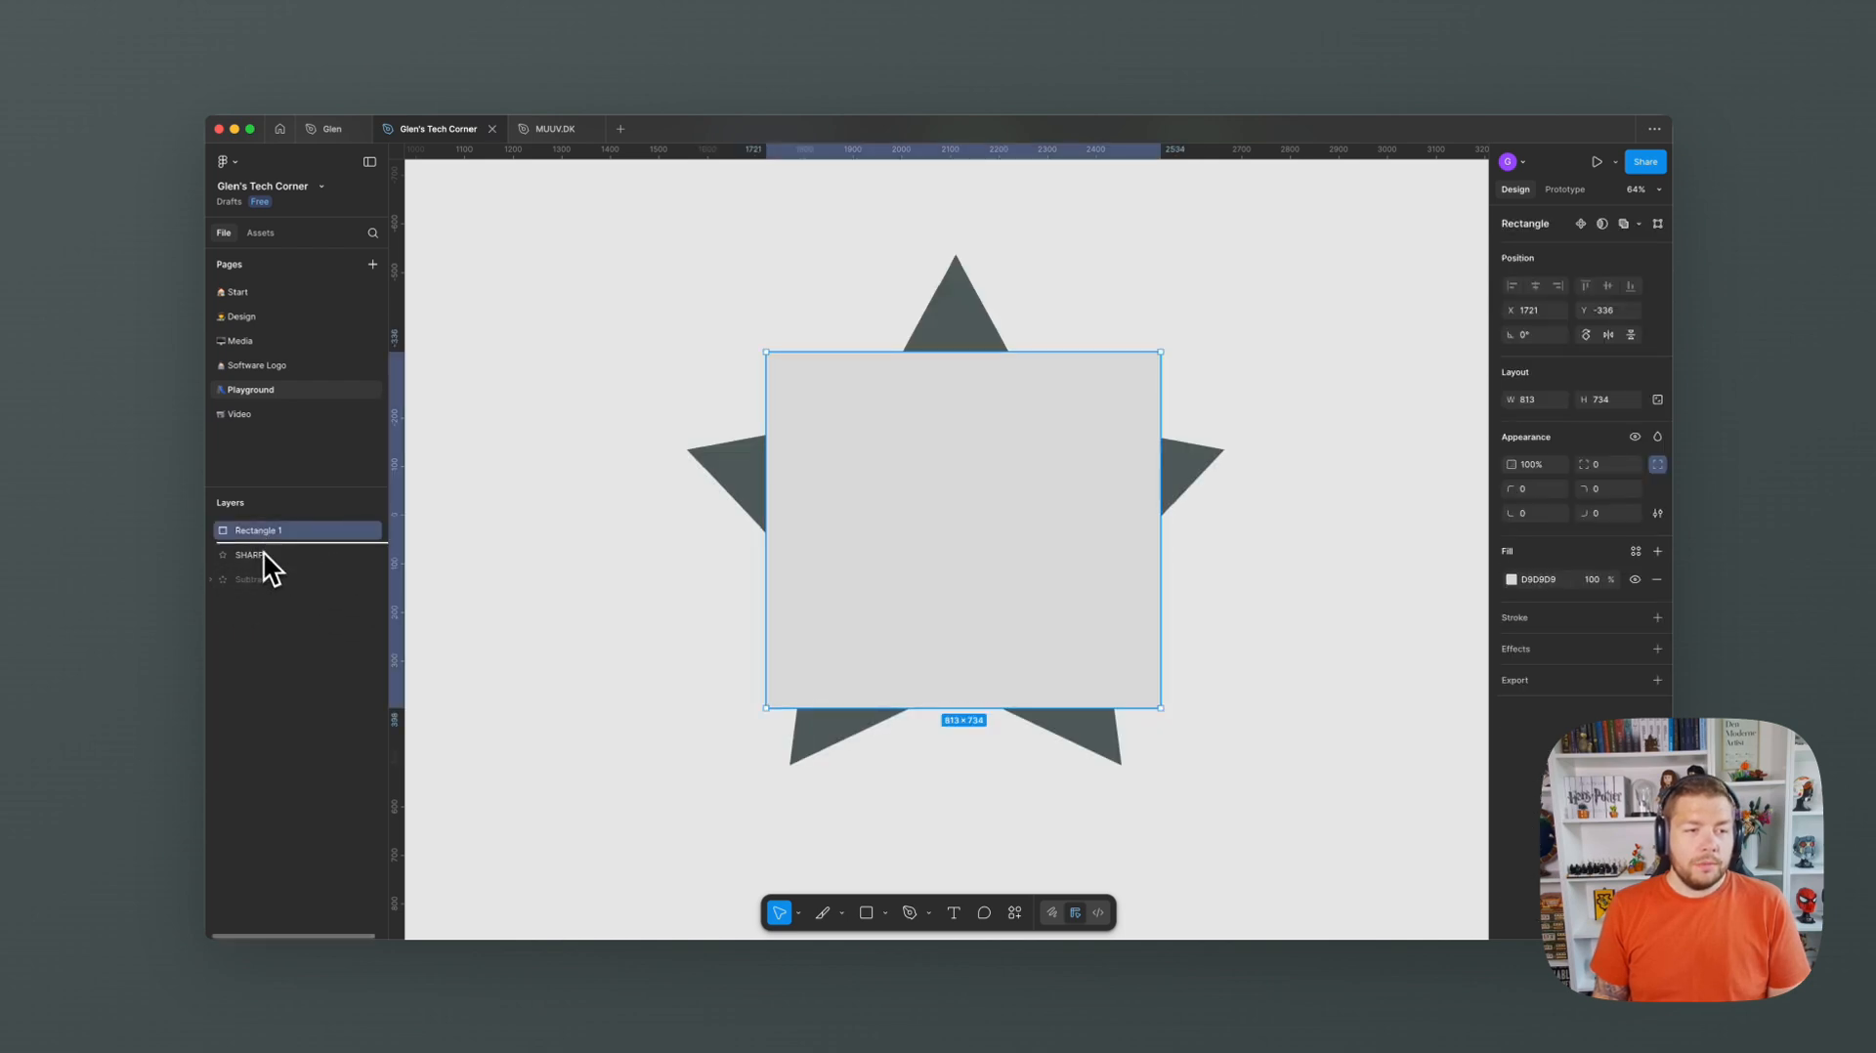
drag(262, 547, 260, 572)
shift+click(274, 540)
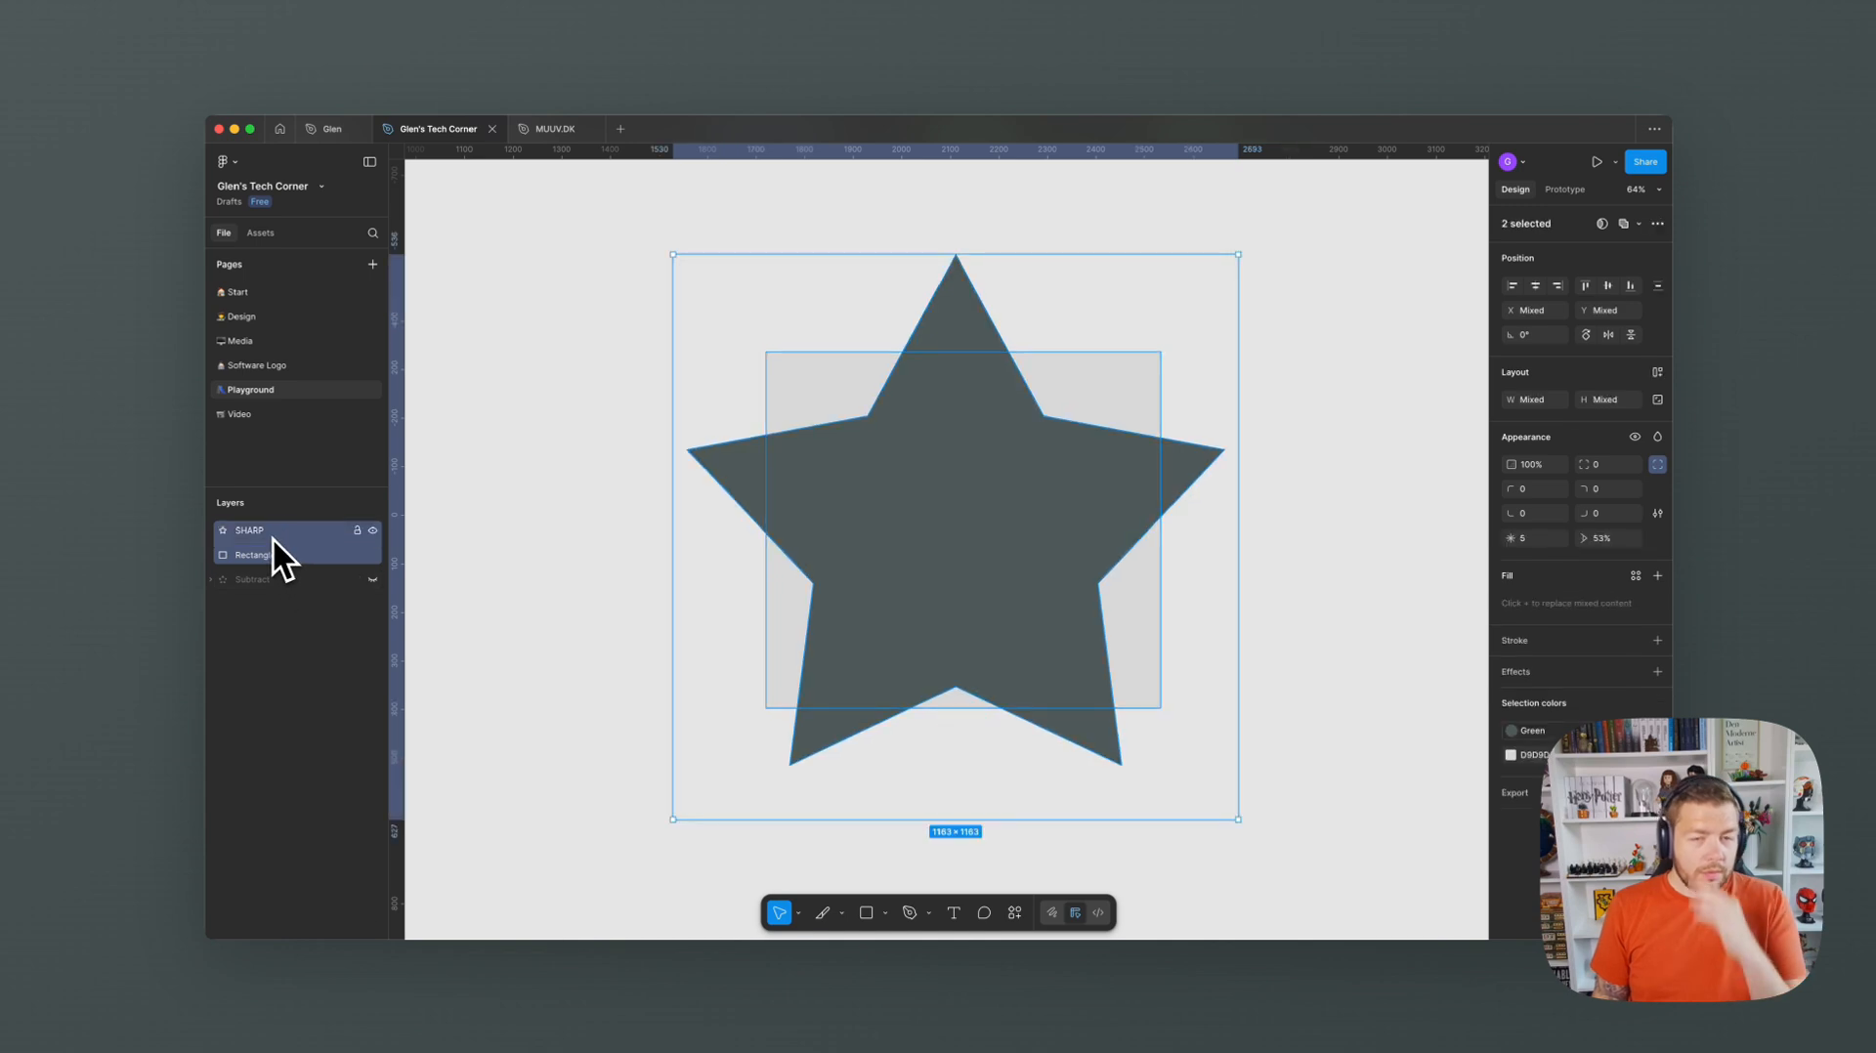
click(1638, 233)
click(1611, 291)
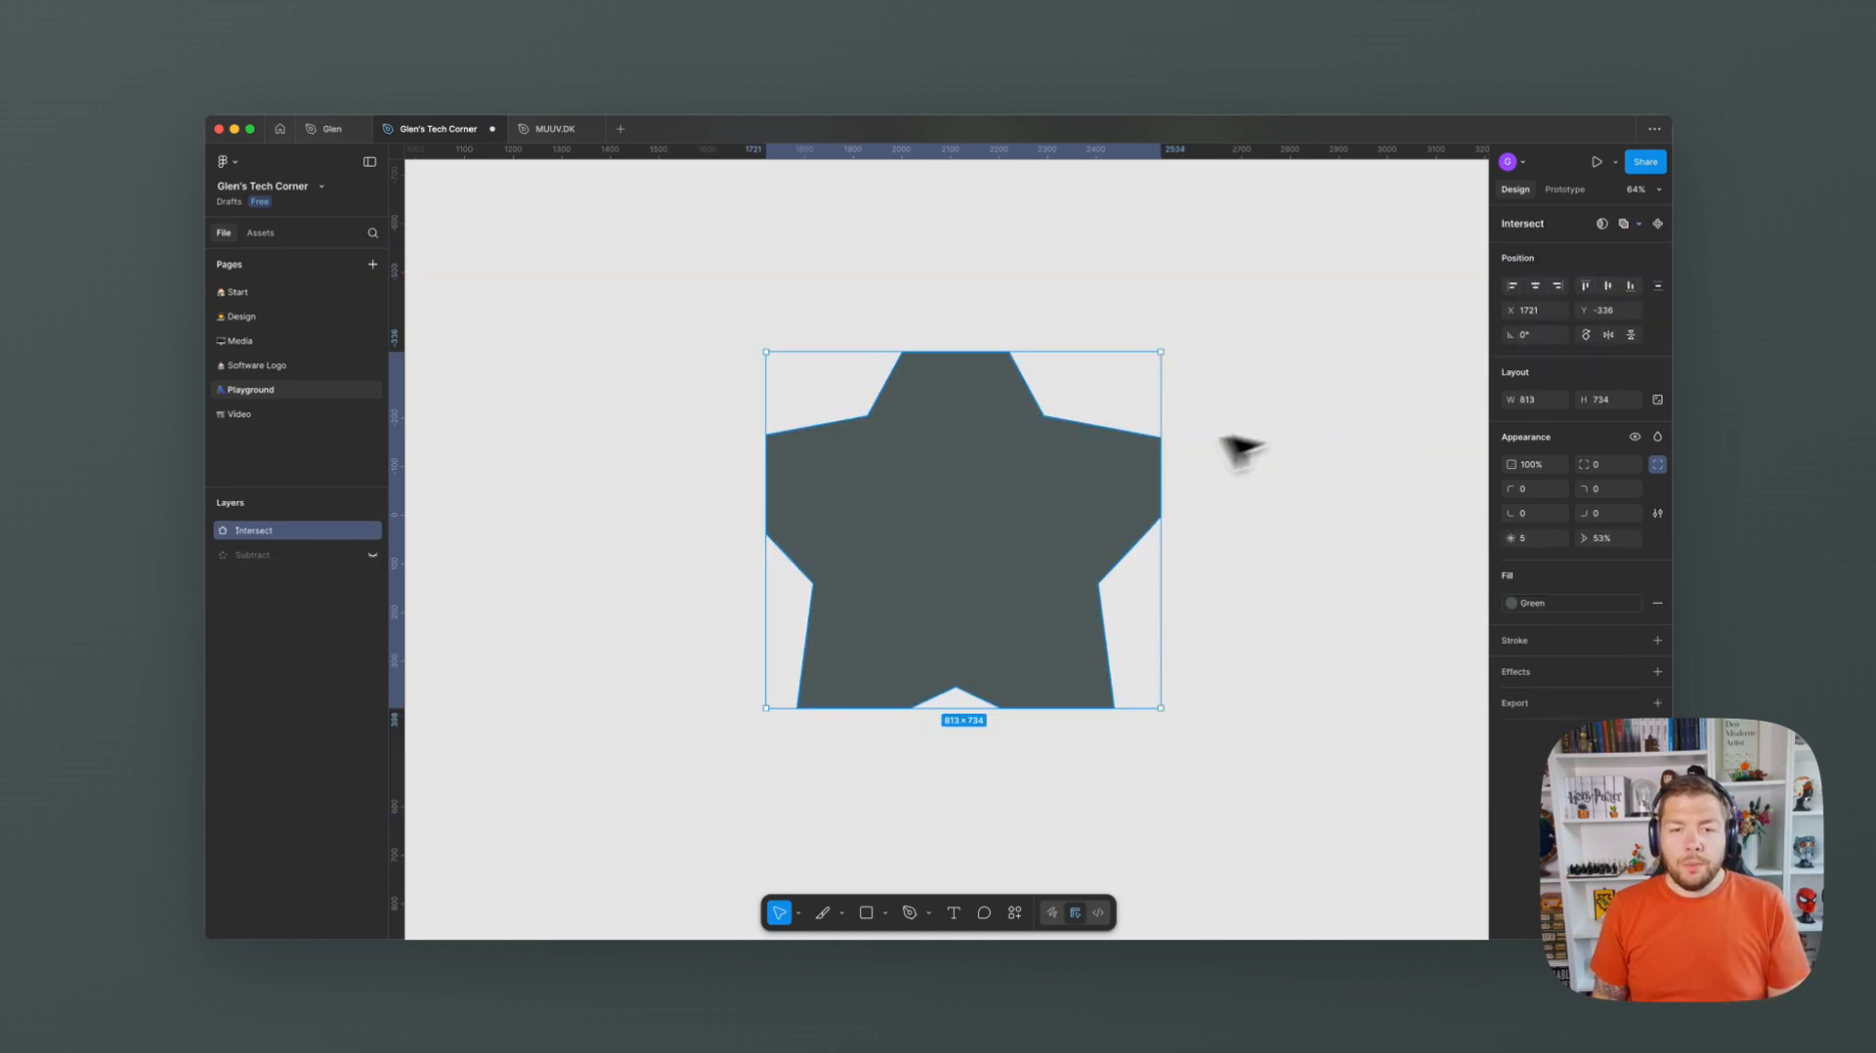
click(713, 338)
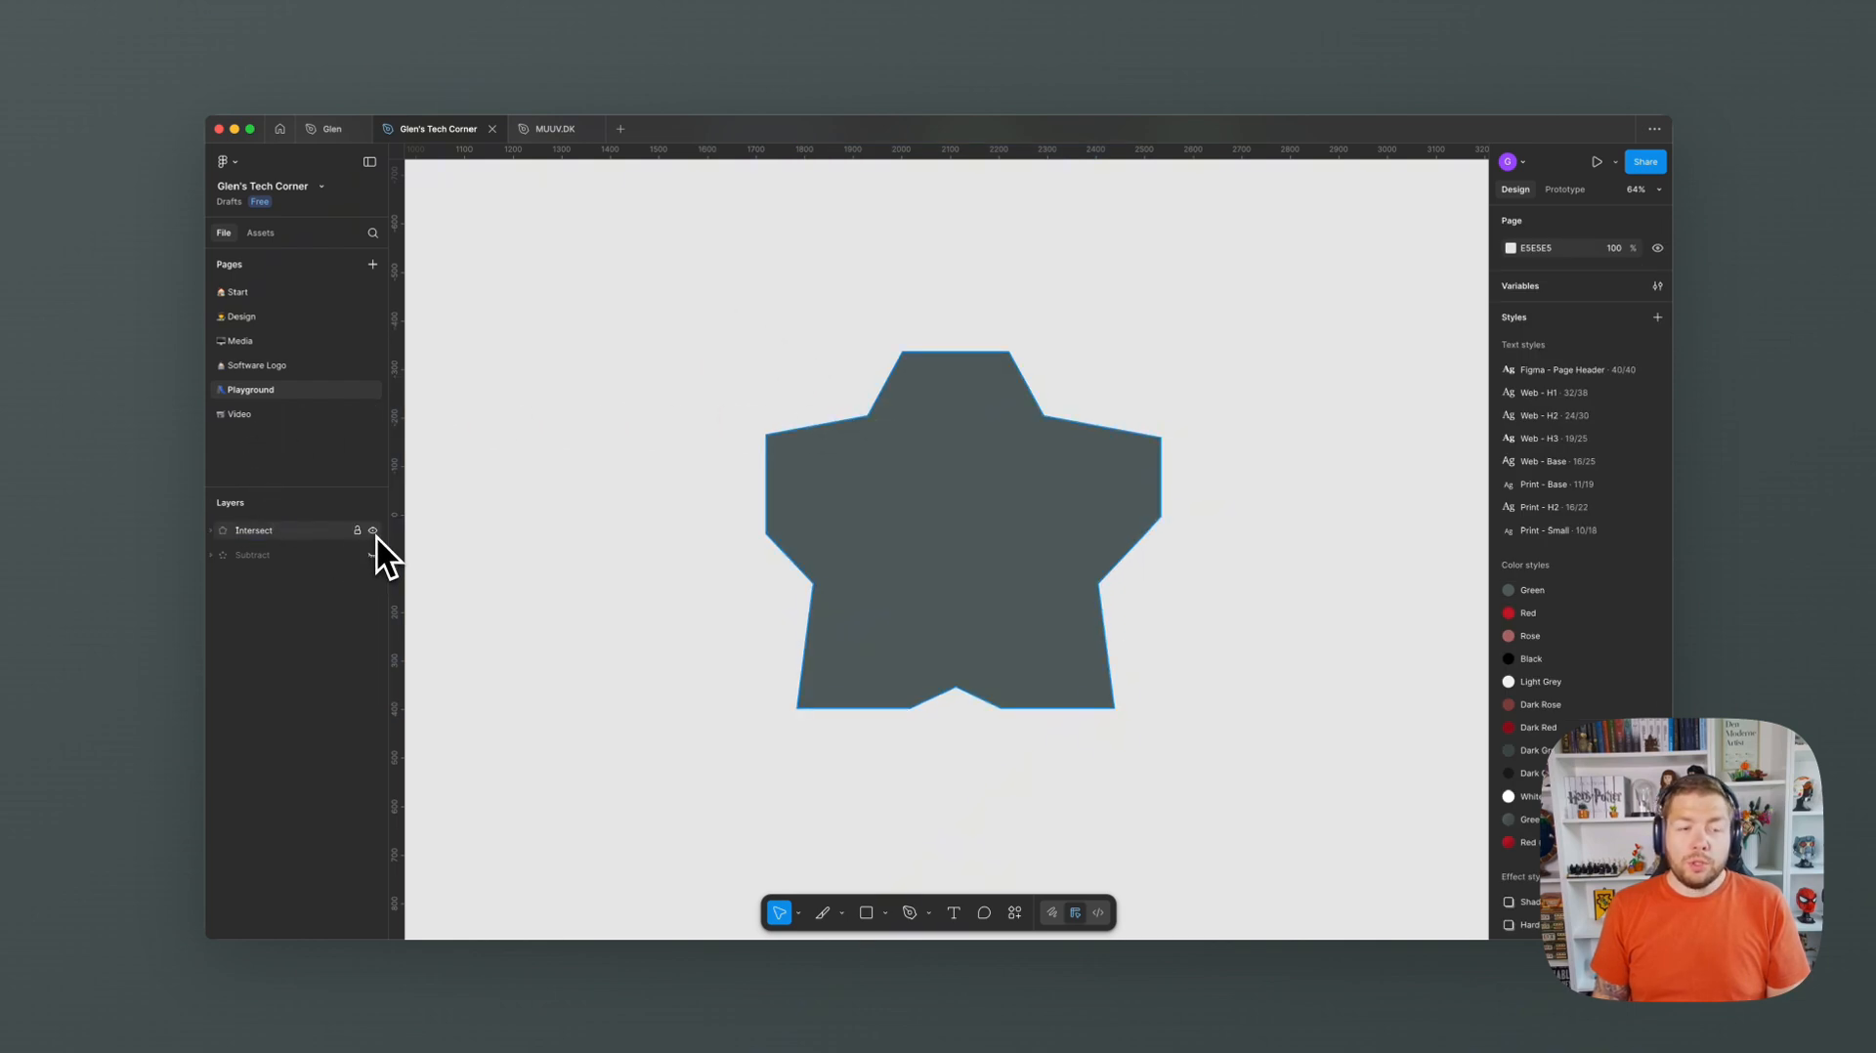
- Show the Subtract group again and give it the same Green fill as the Intersect group
click(374, 554)
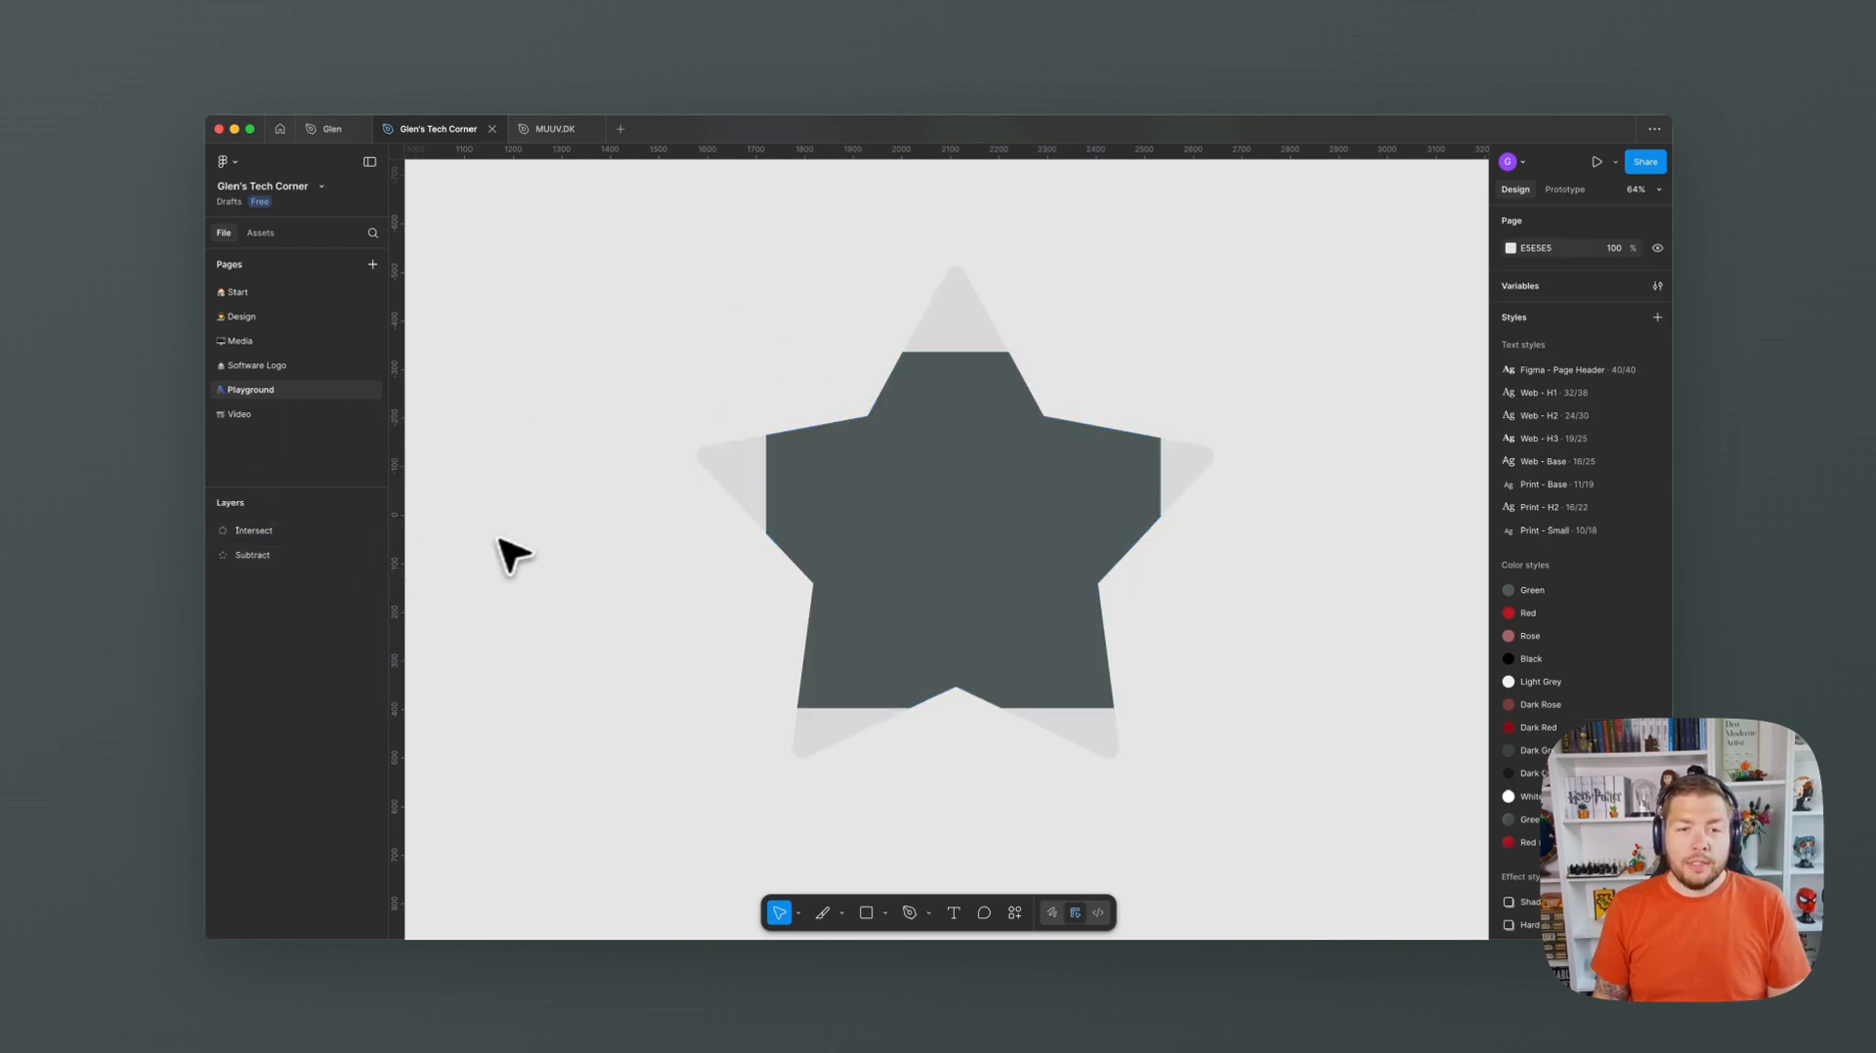
drag(533, 241, 1375, 858)
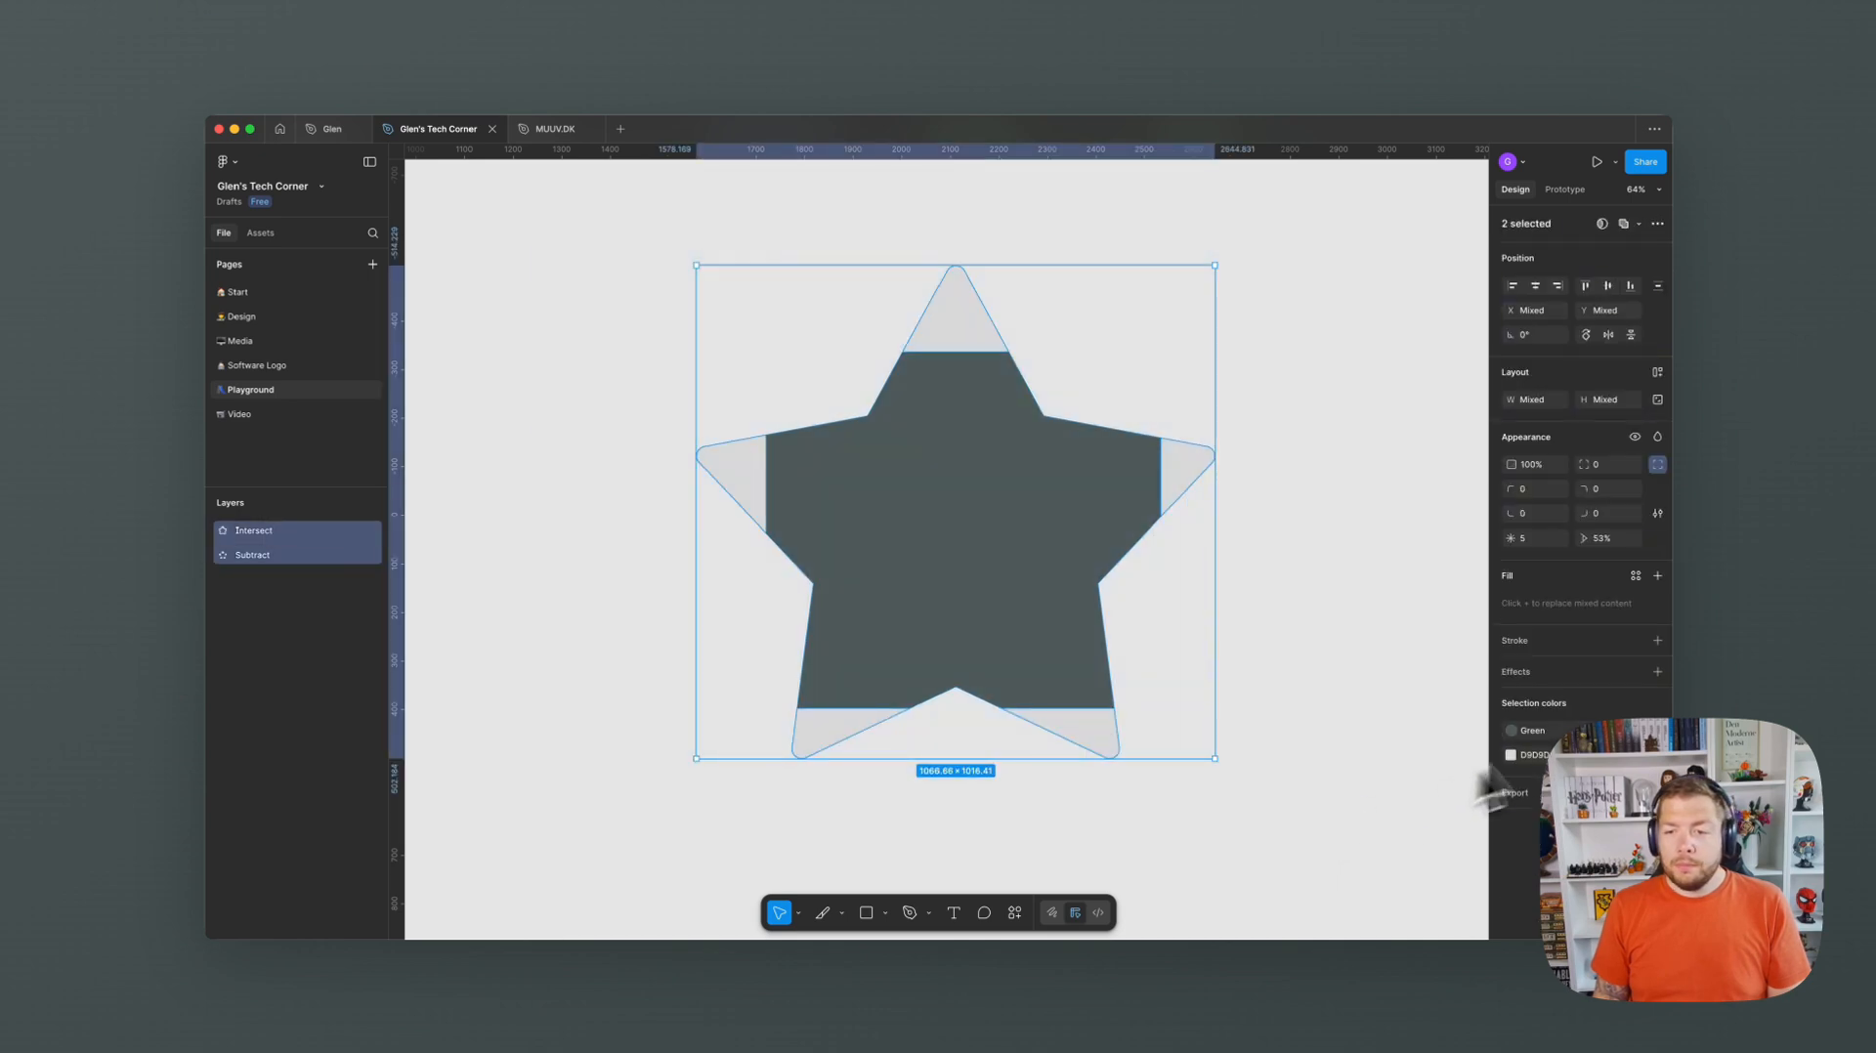
click(1512, 730)
click(1446, 718)
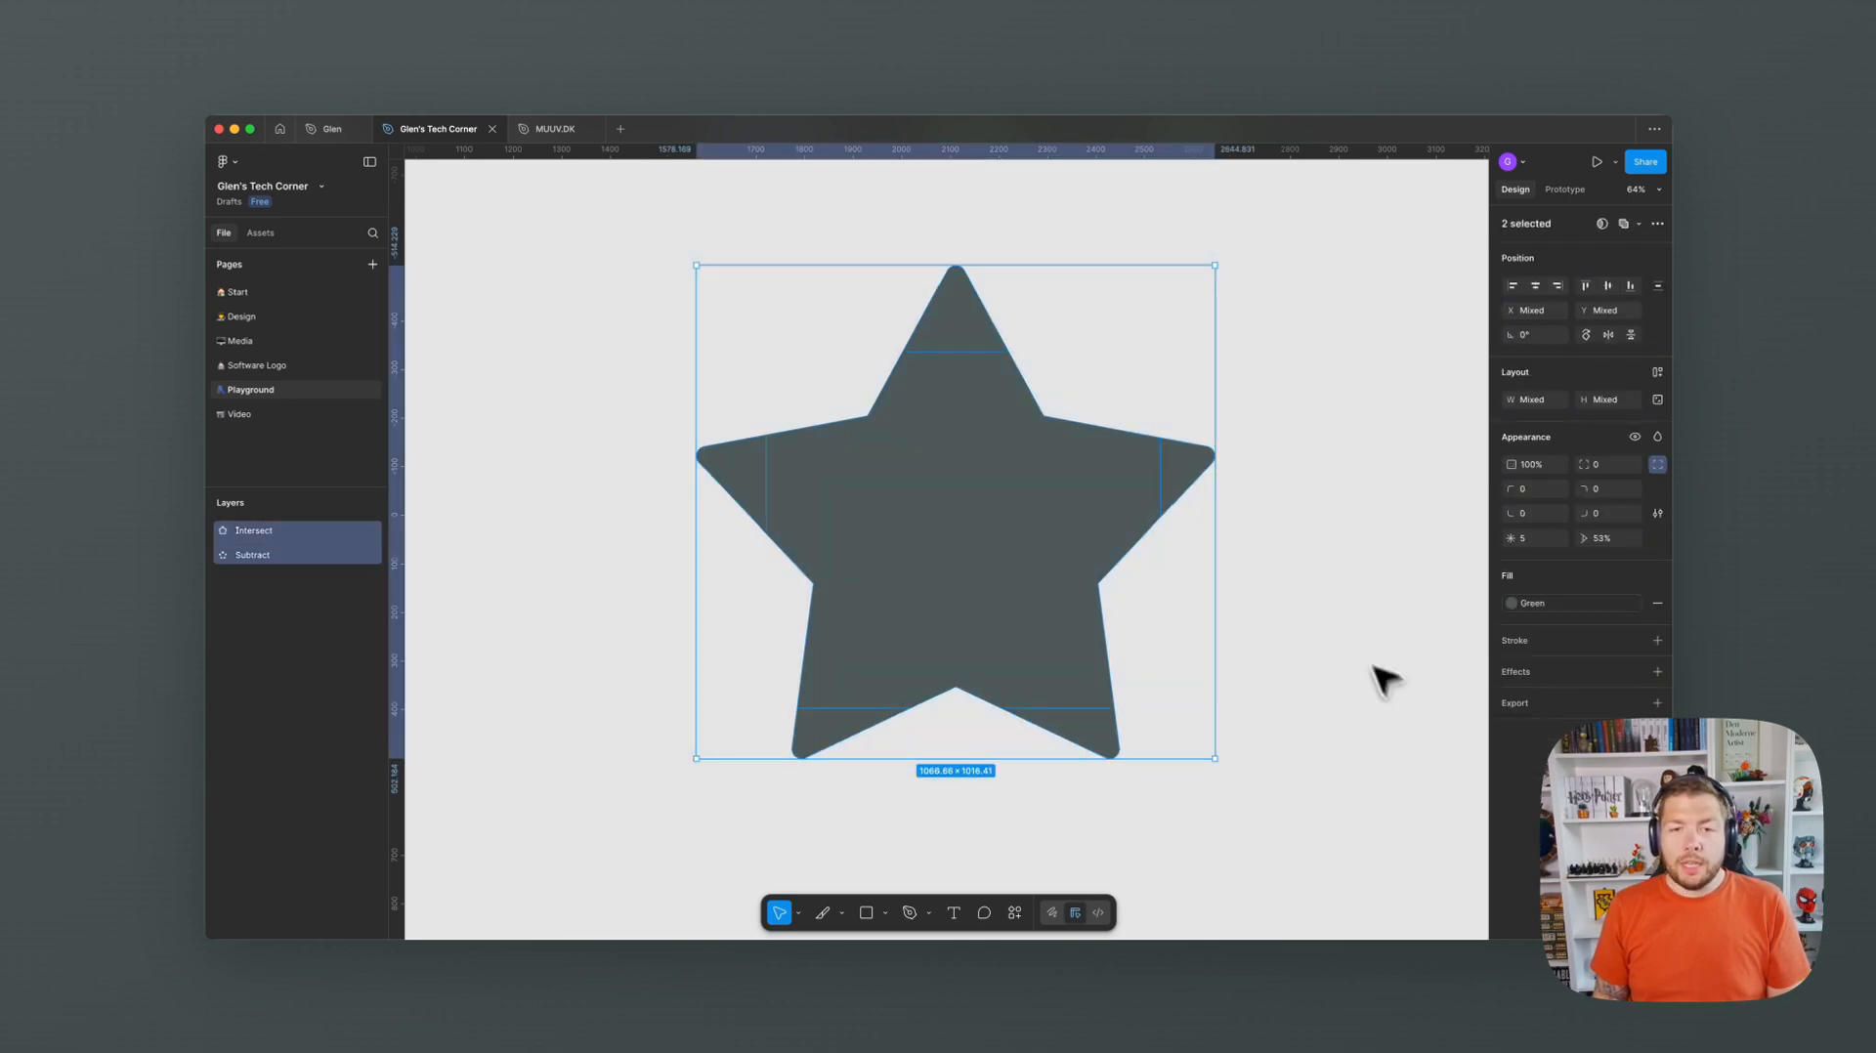
click(1368, 684)
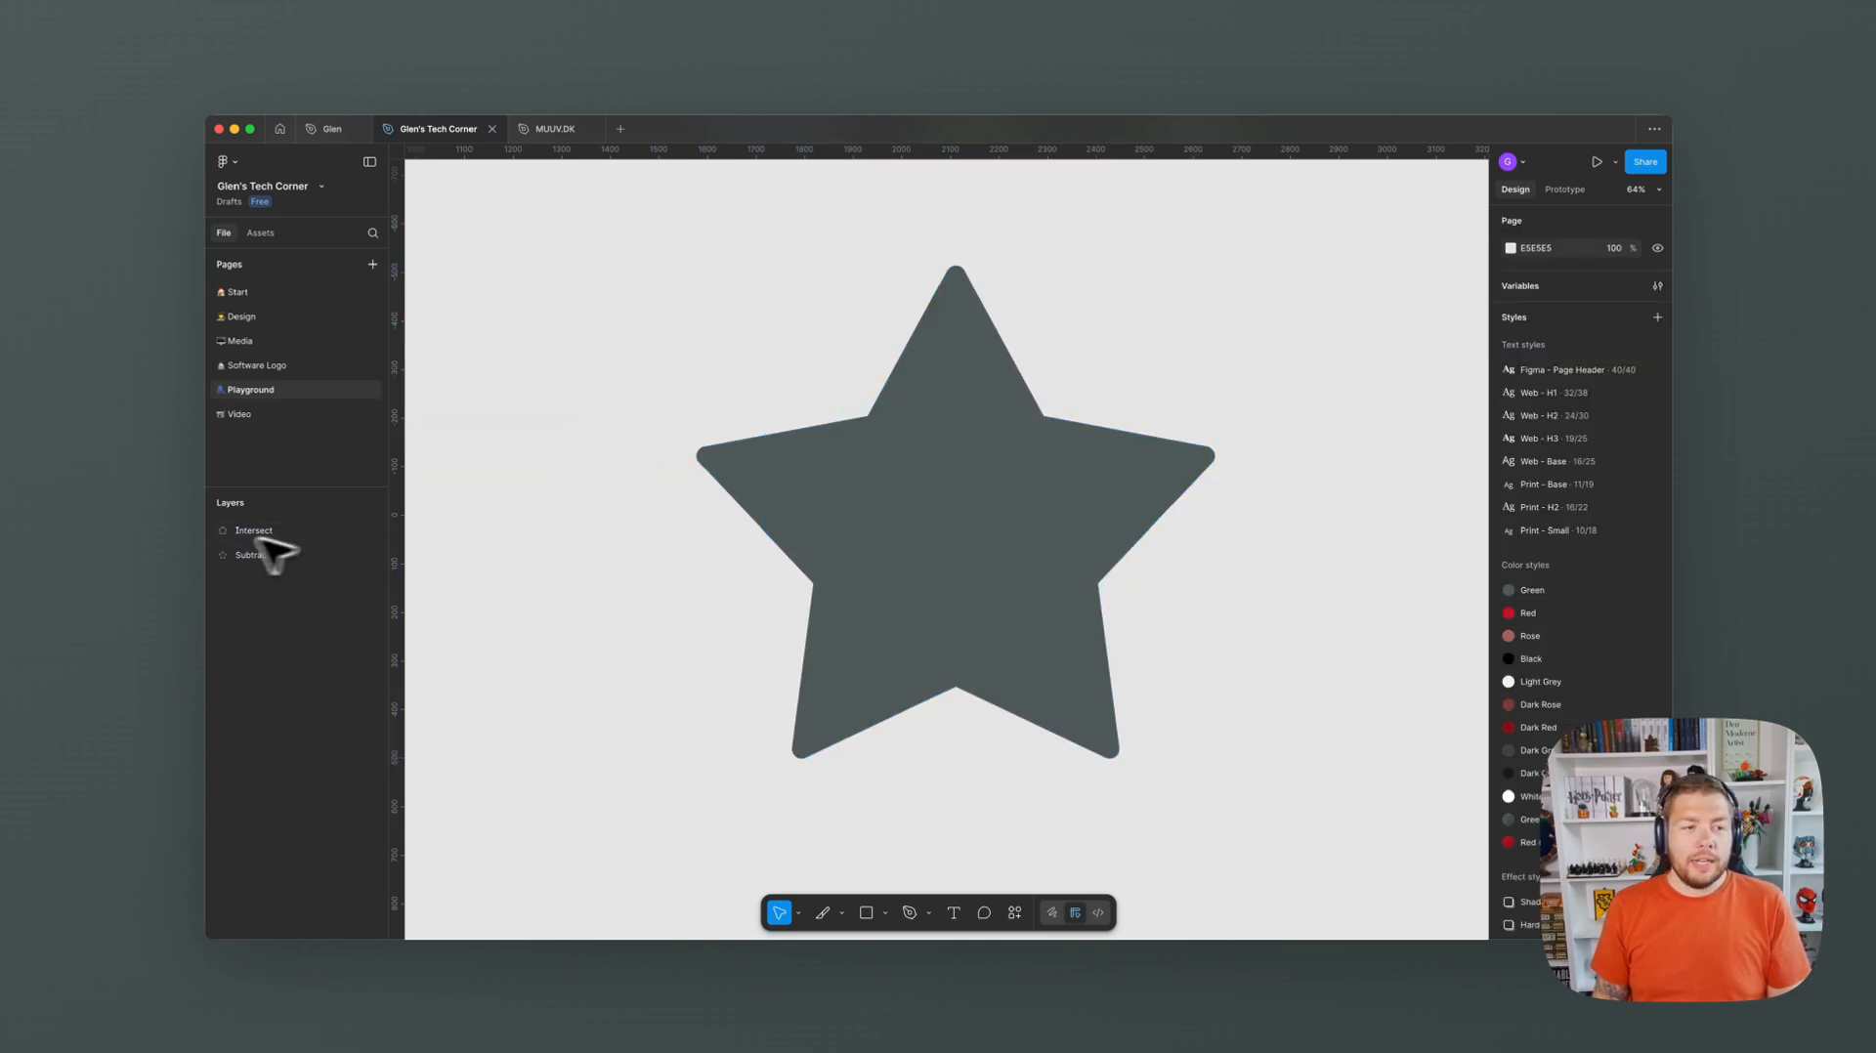
- Rename the Intersect group as SHARP and the Subtract group as ROUNDED
click(213, 534)
double_click(254, 533)
text(SHARP)
key(Return)
double_click(250, 603)
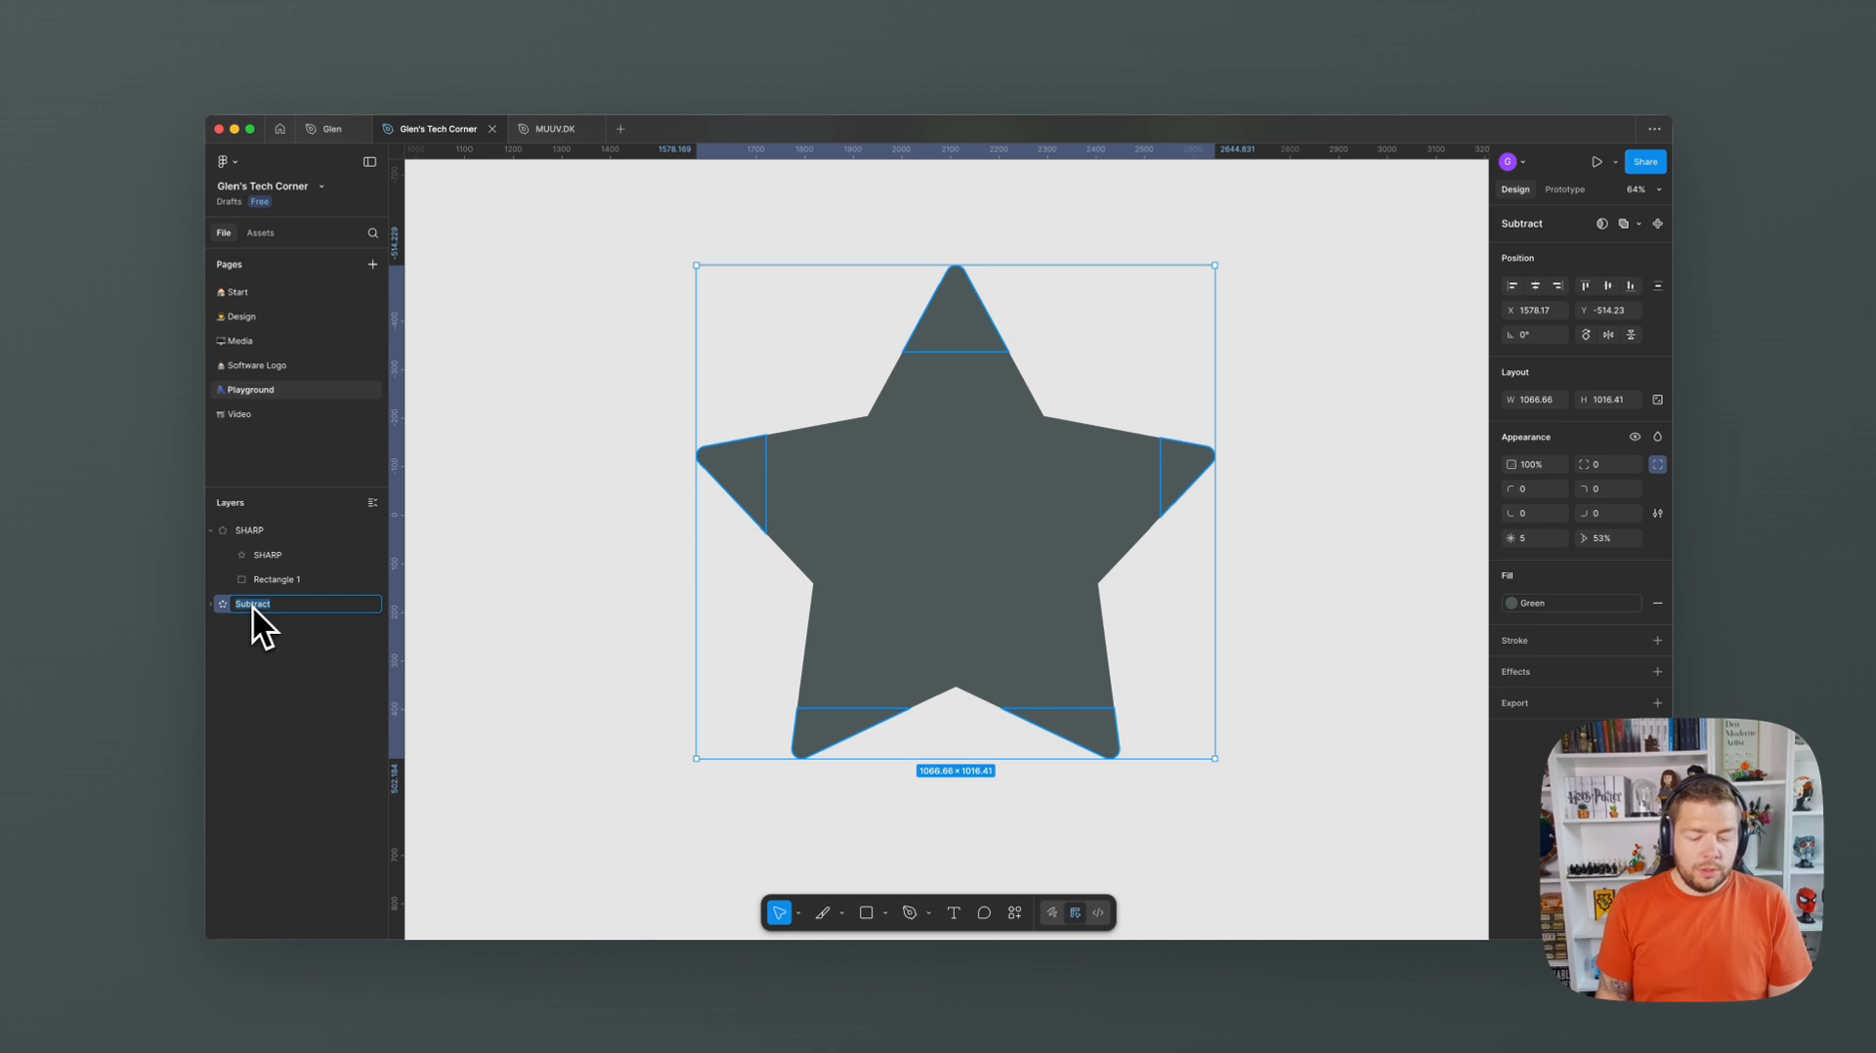
text(ROUNDED)
key(Return)
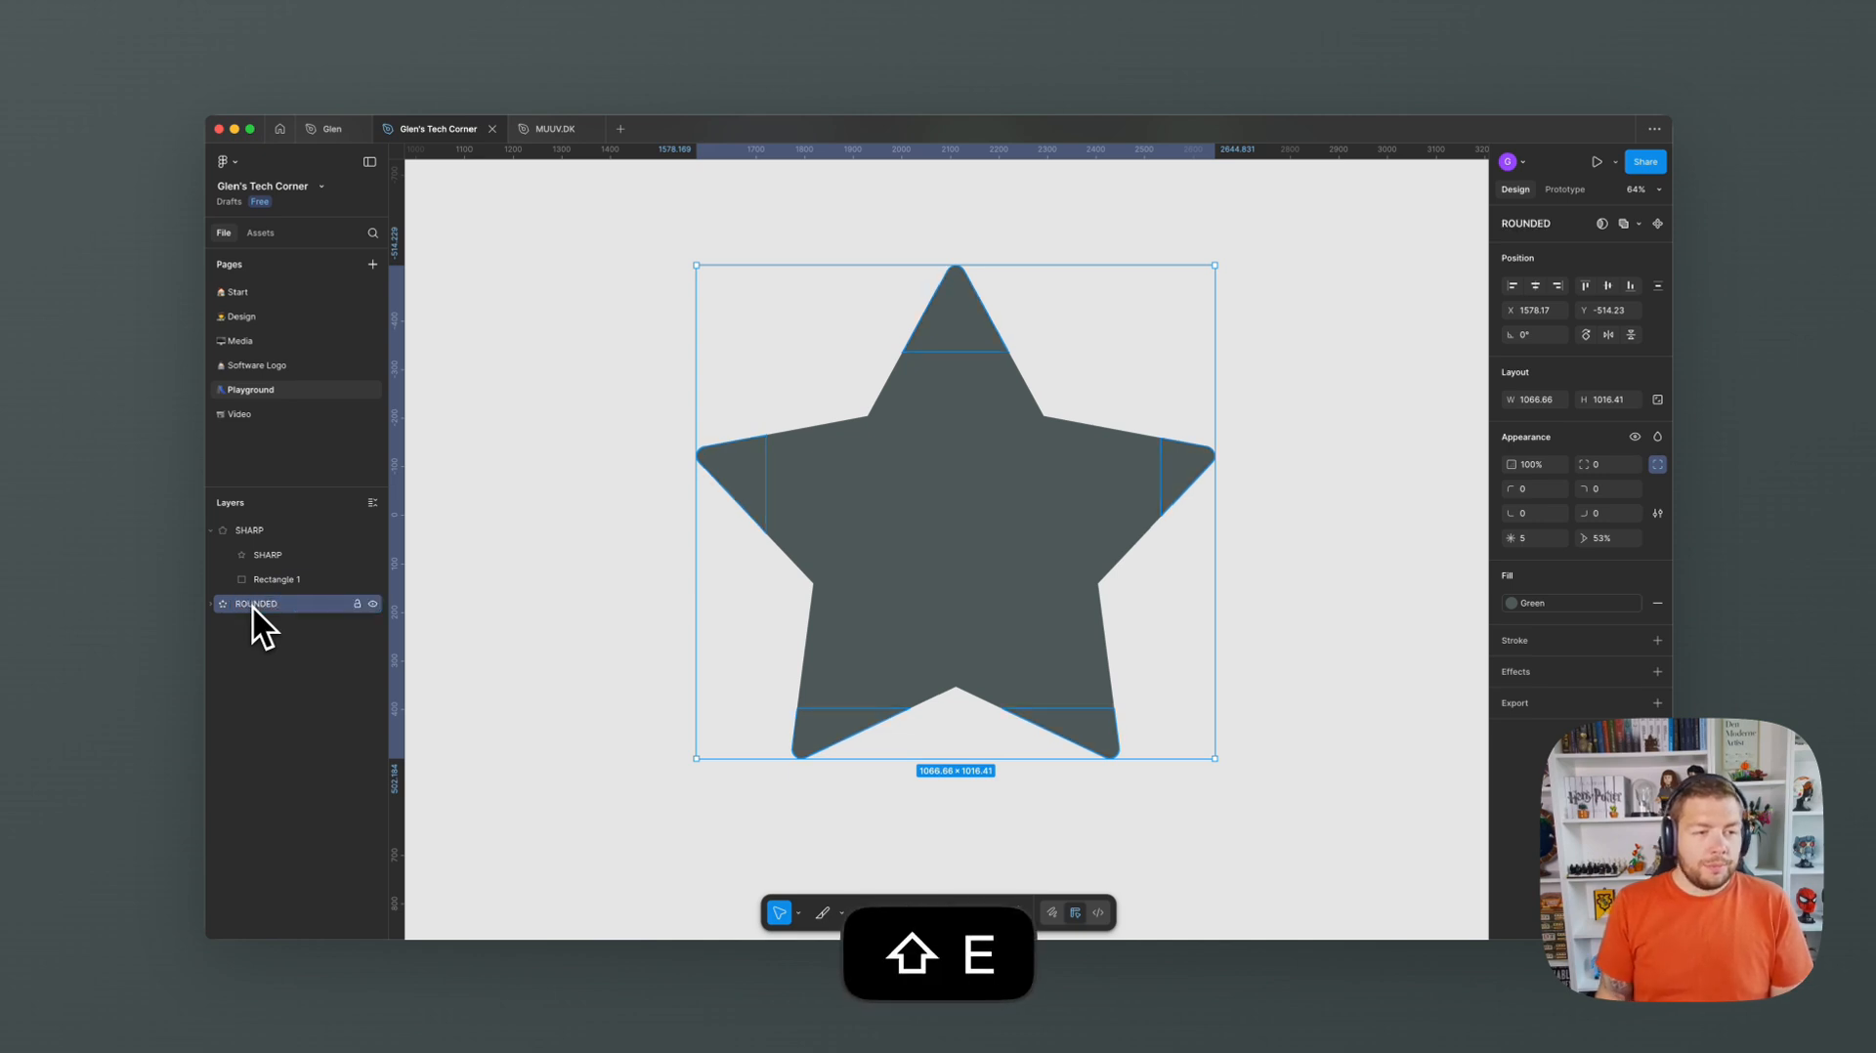
- Compare the corner radii of the nested SHARP and ROUNDED stars, and set the ROUNDED star's corner radius to 40
click(217, 607)
click(293, 556)
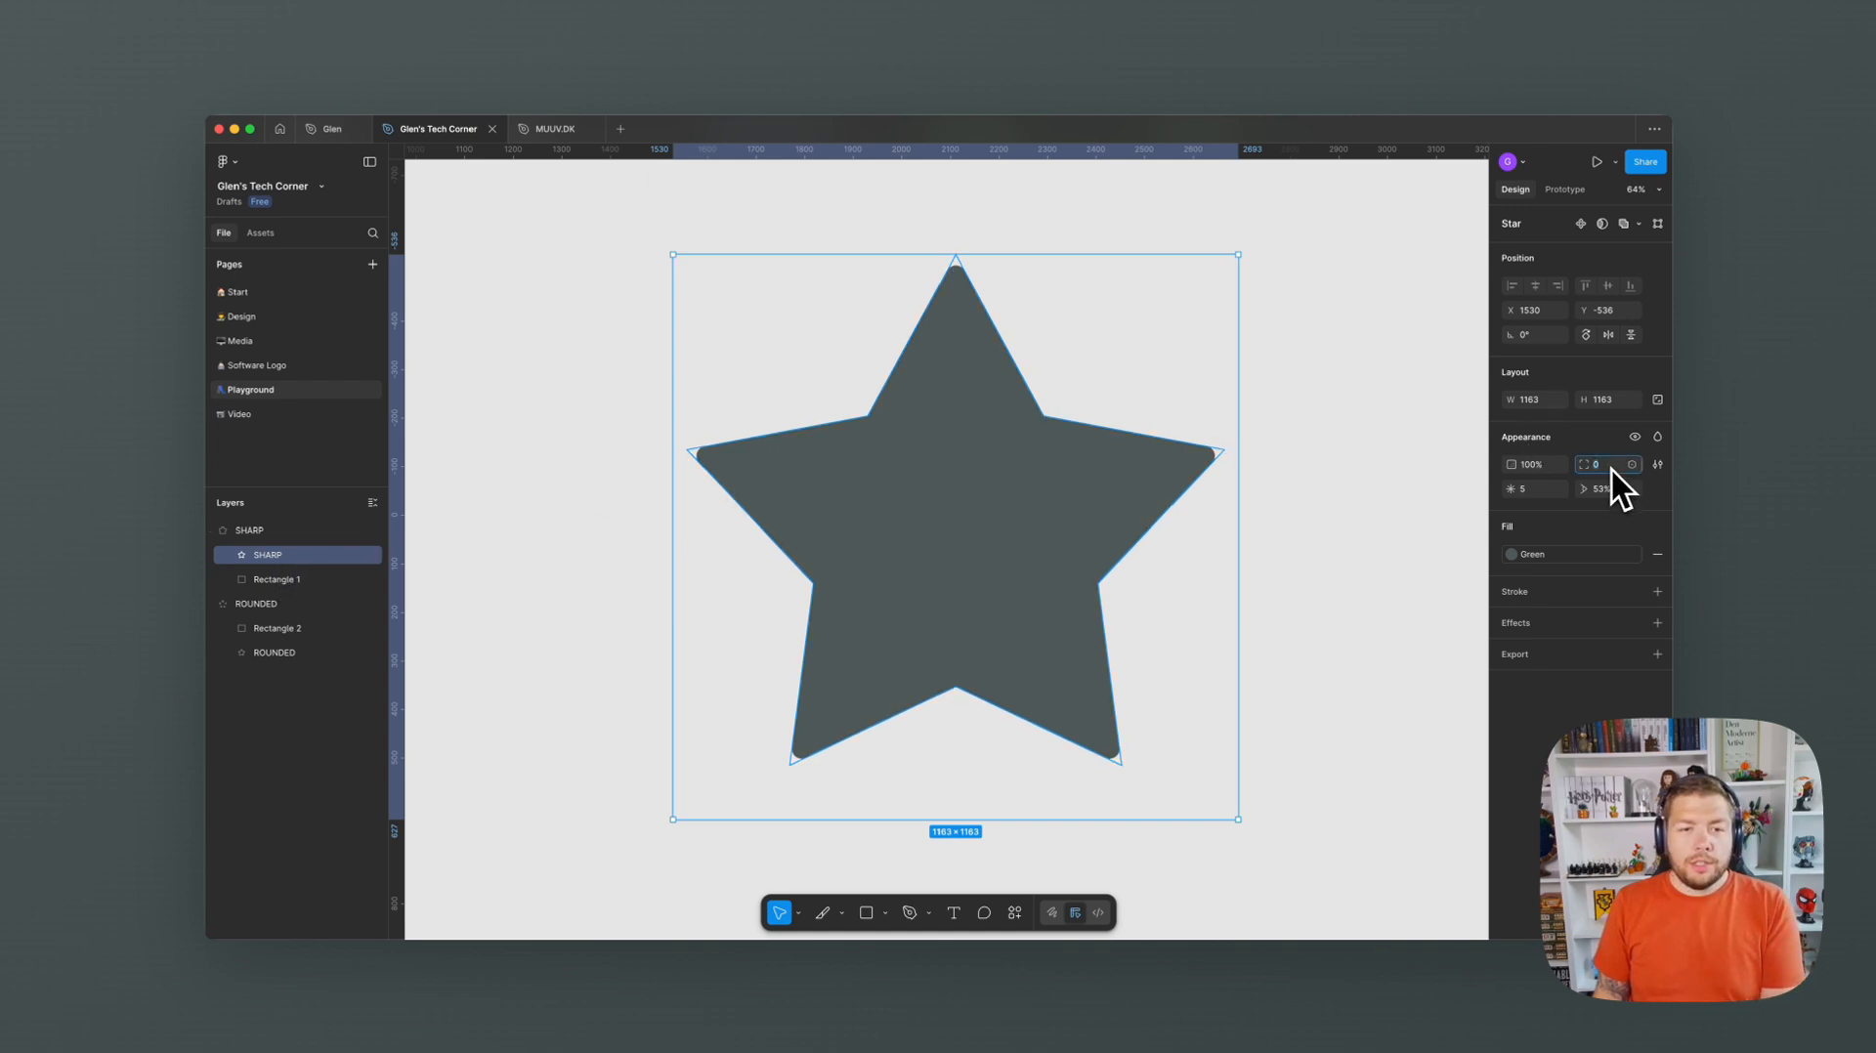
click(328, 653)
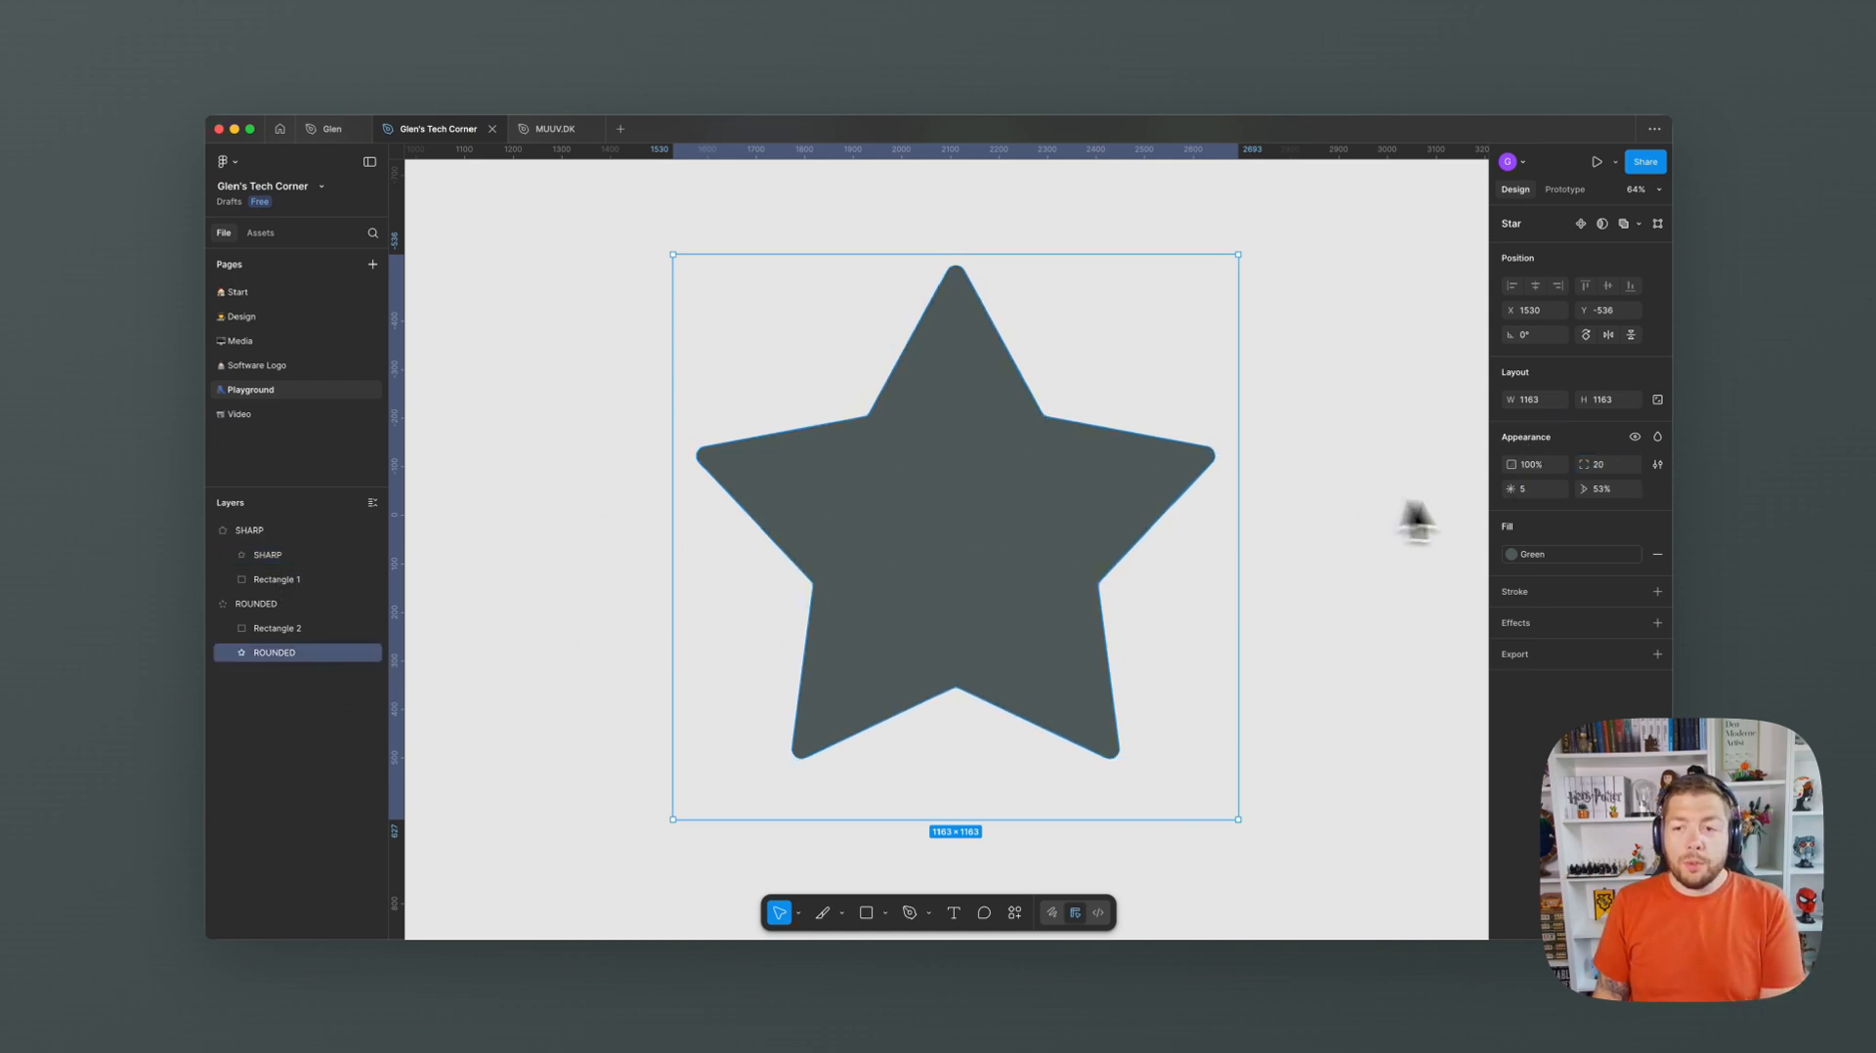
key(shift+Up)
key(shift+Down)
key(shift+Up)
key(shift+Up)
key(shift+Up)
key(shift+Down)
key(shift+Down)
key(shift+Up)
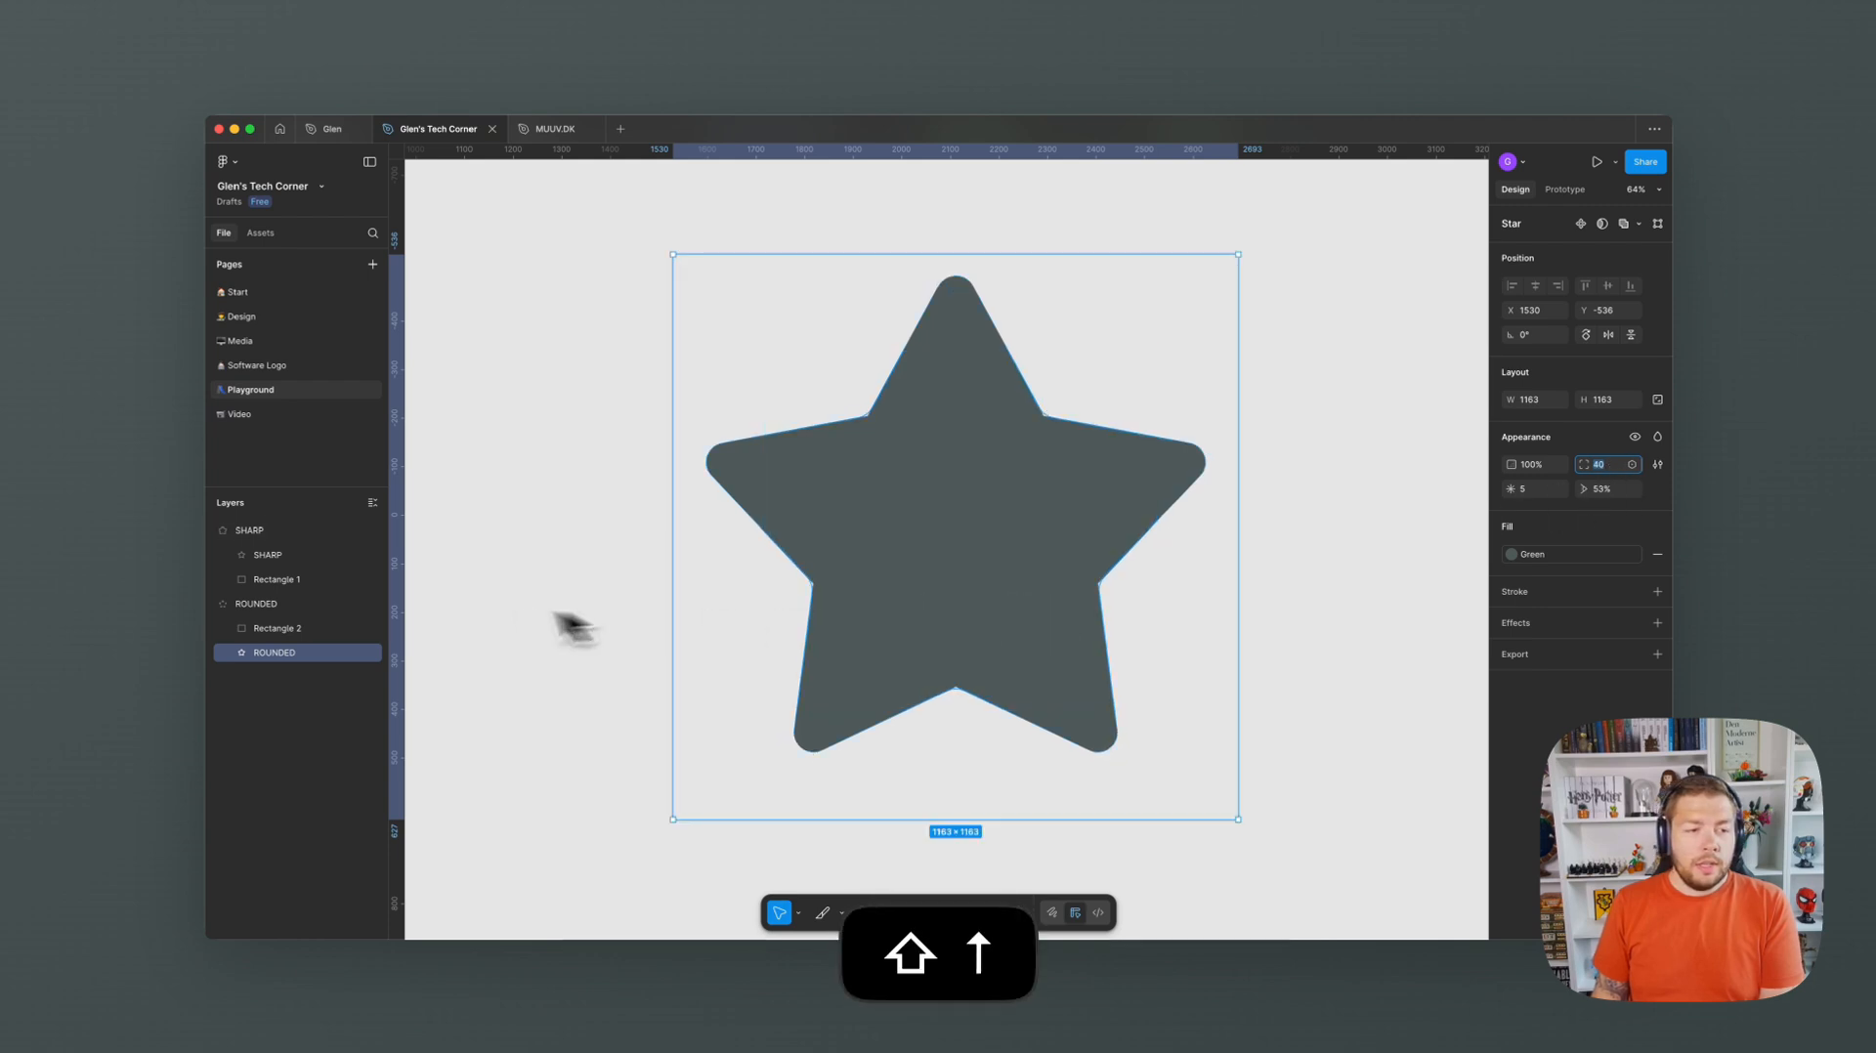
- Raise the corner radius of the star nested in the SHARP boolean group to 20
click(295, 557)
click(1598, 466)
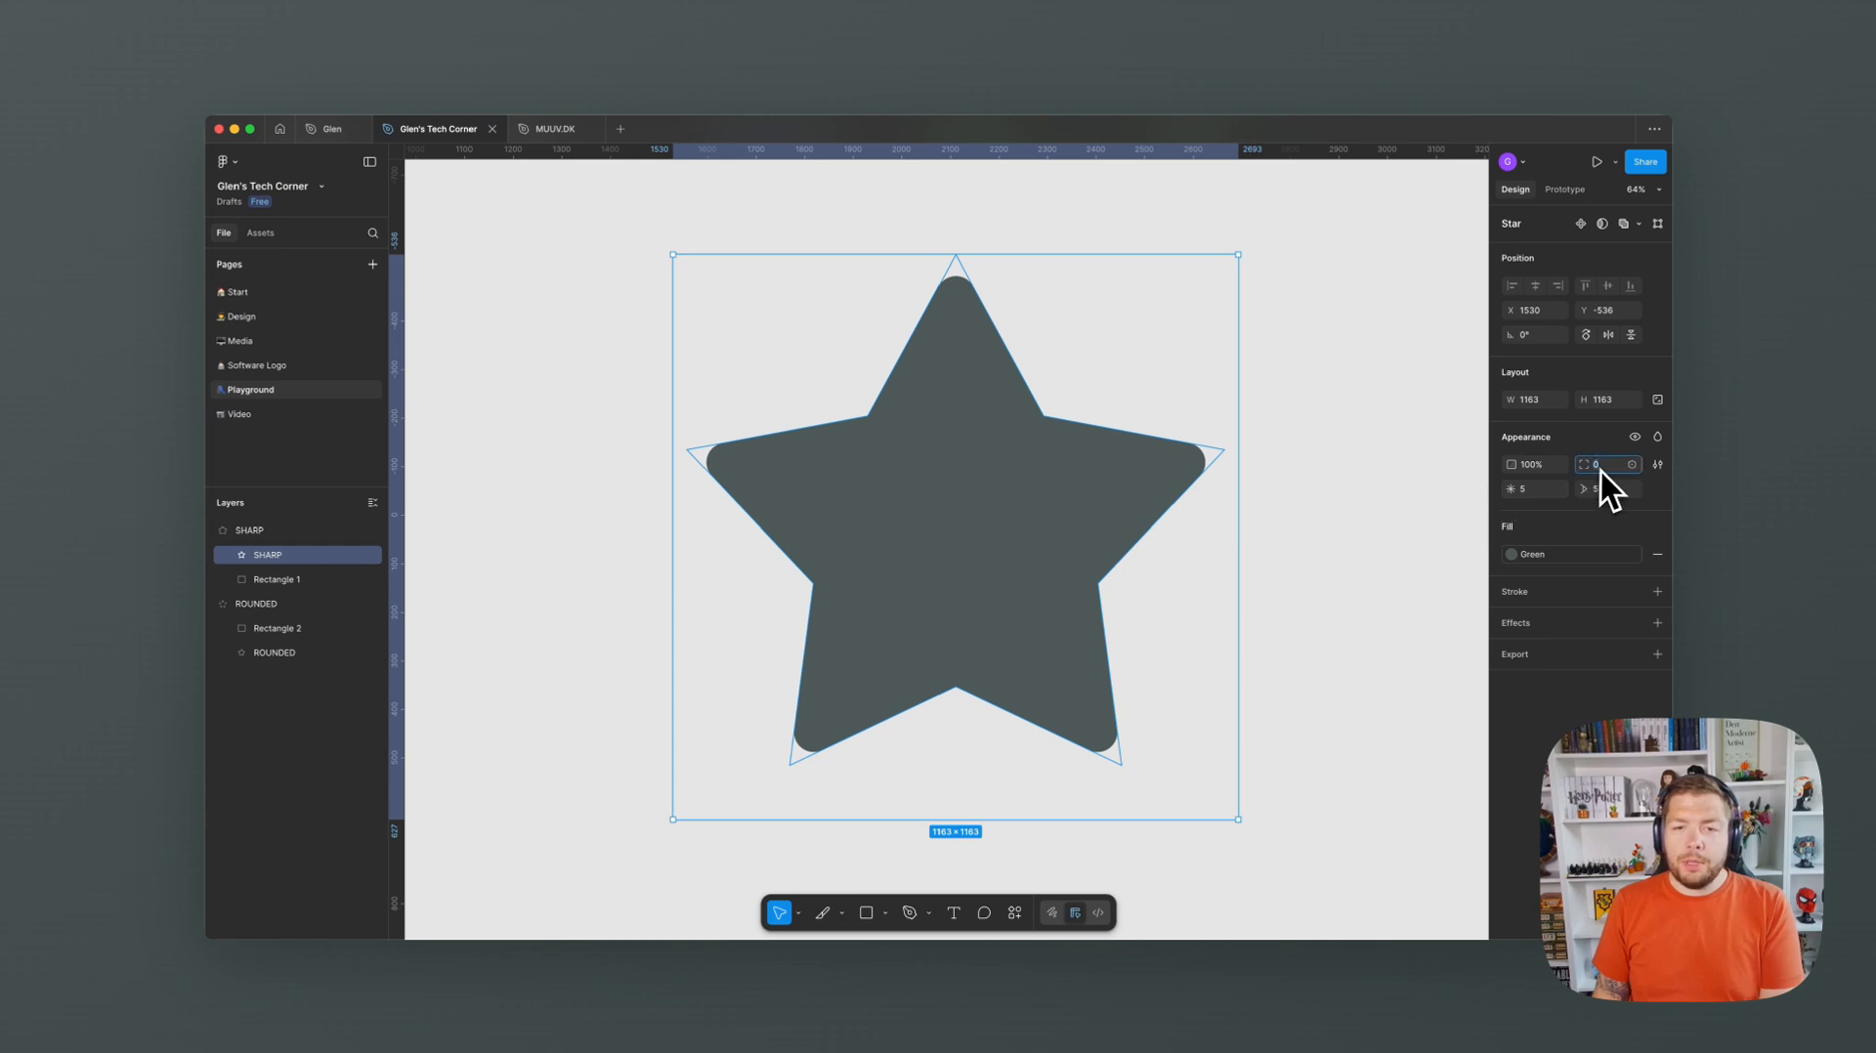
key(shift+Up)
key(shift+Up)
click(1268, 440)
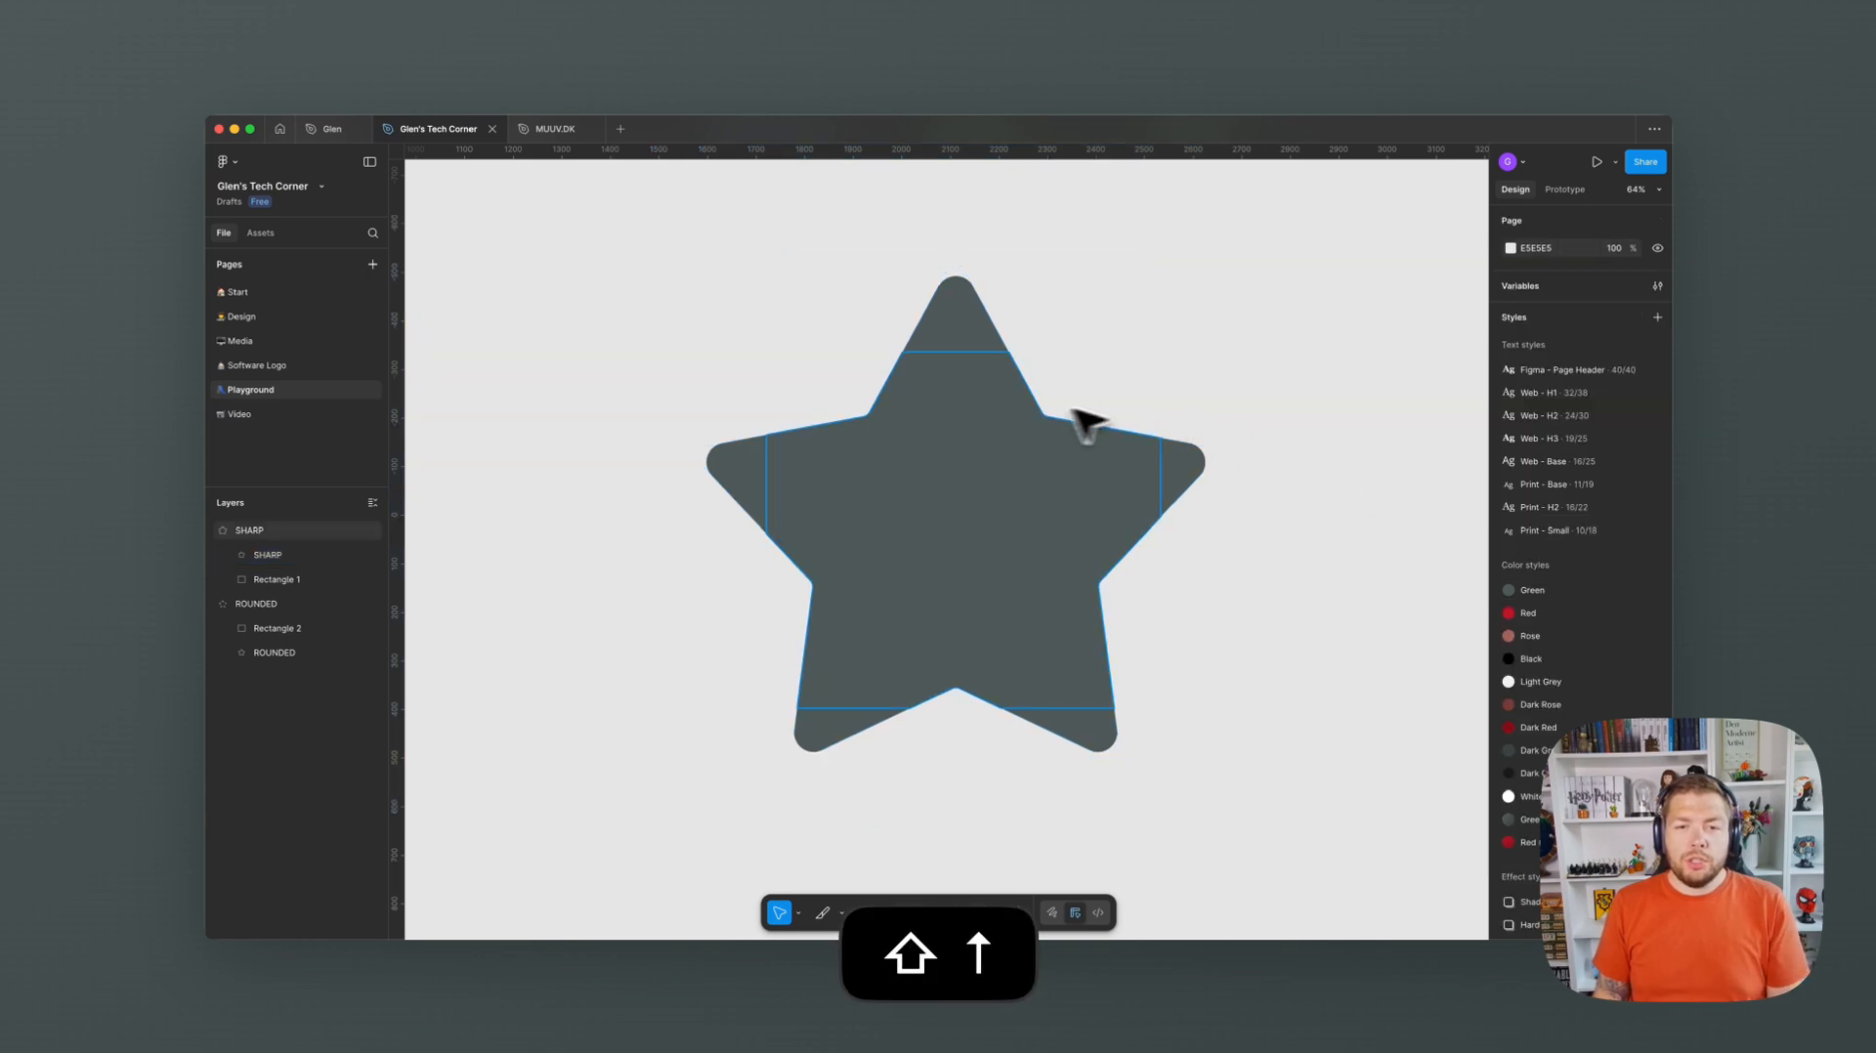
- Combine the SHARP and ROUNDED boolean groups into one shape with a Union operation
scroll(772, 401, up, 5)
scroll(911, 501, down, 8)
drag(617, 286, 1280, 816)
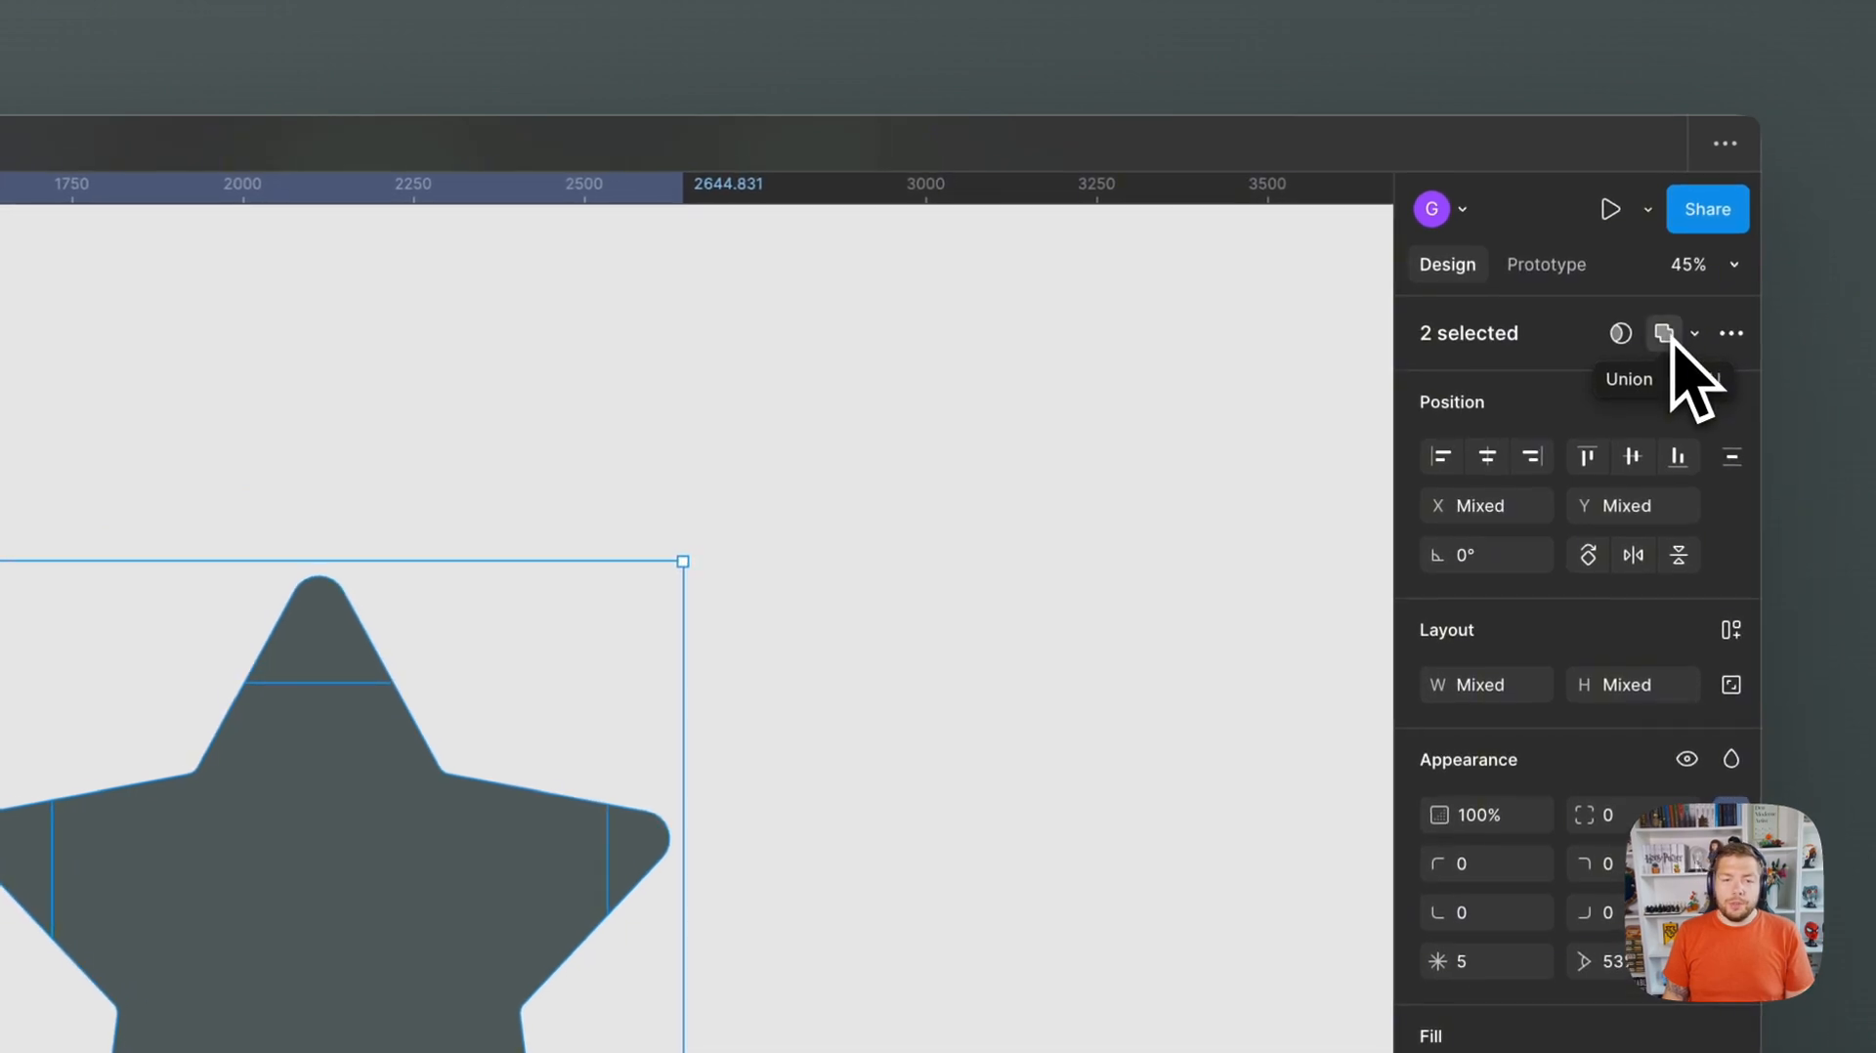
click(1667, 330)
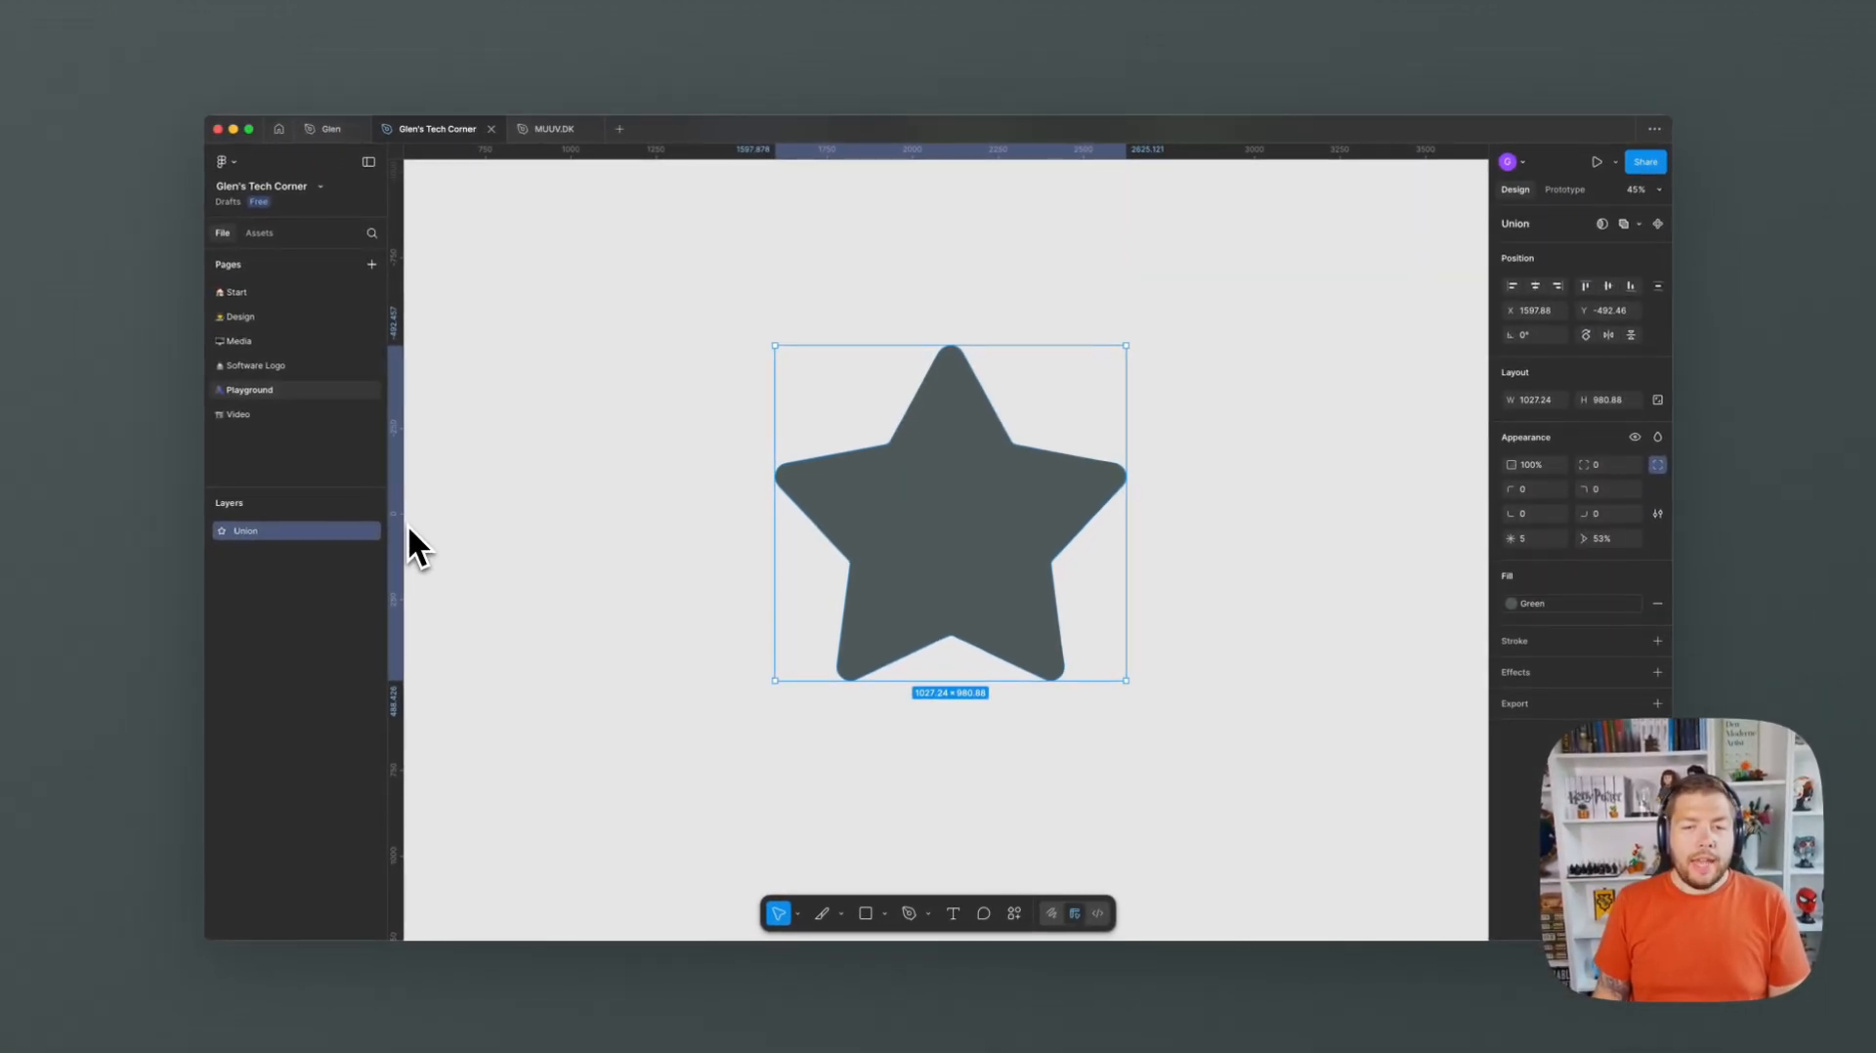
- Change the Union star's fill to the Green (Gradient) color style
click(1567, 606)
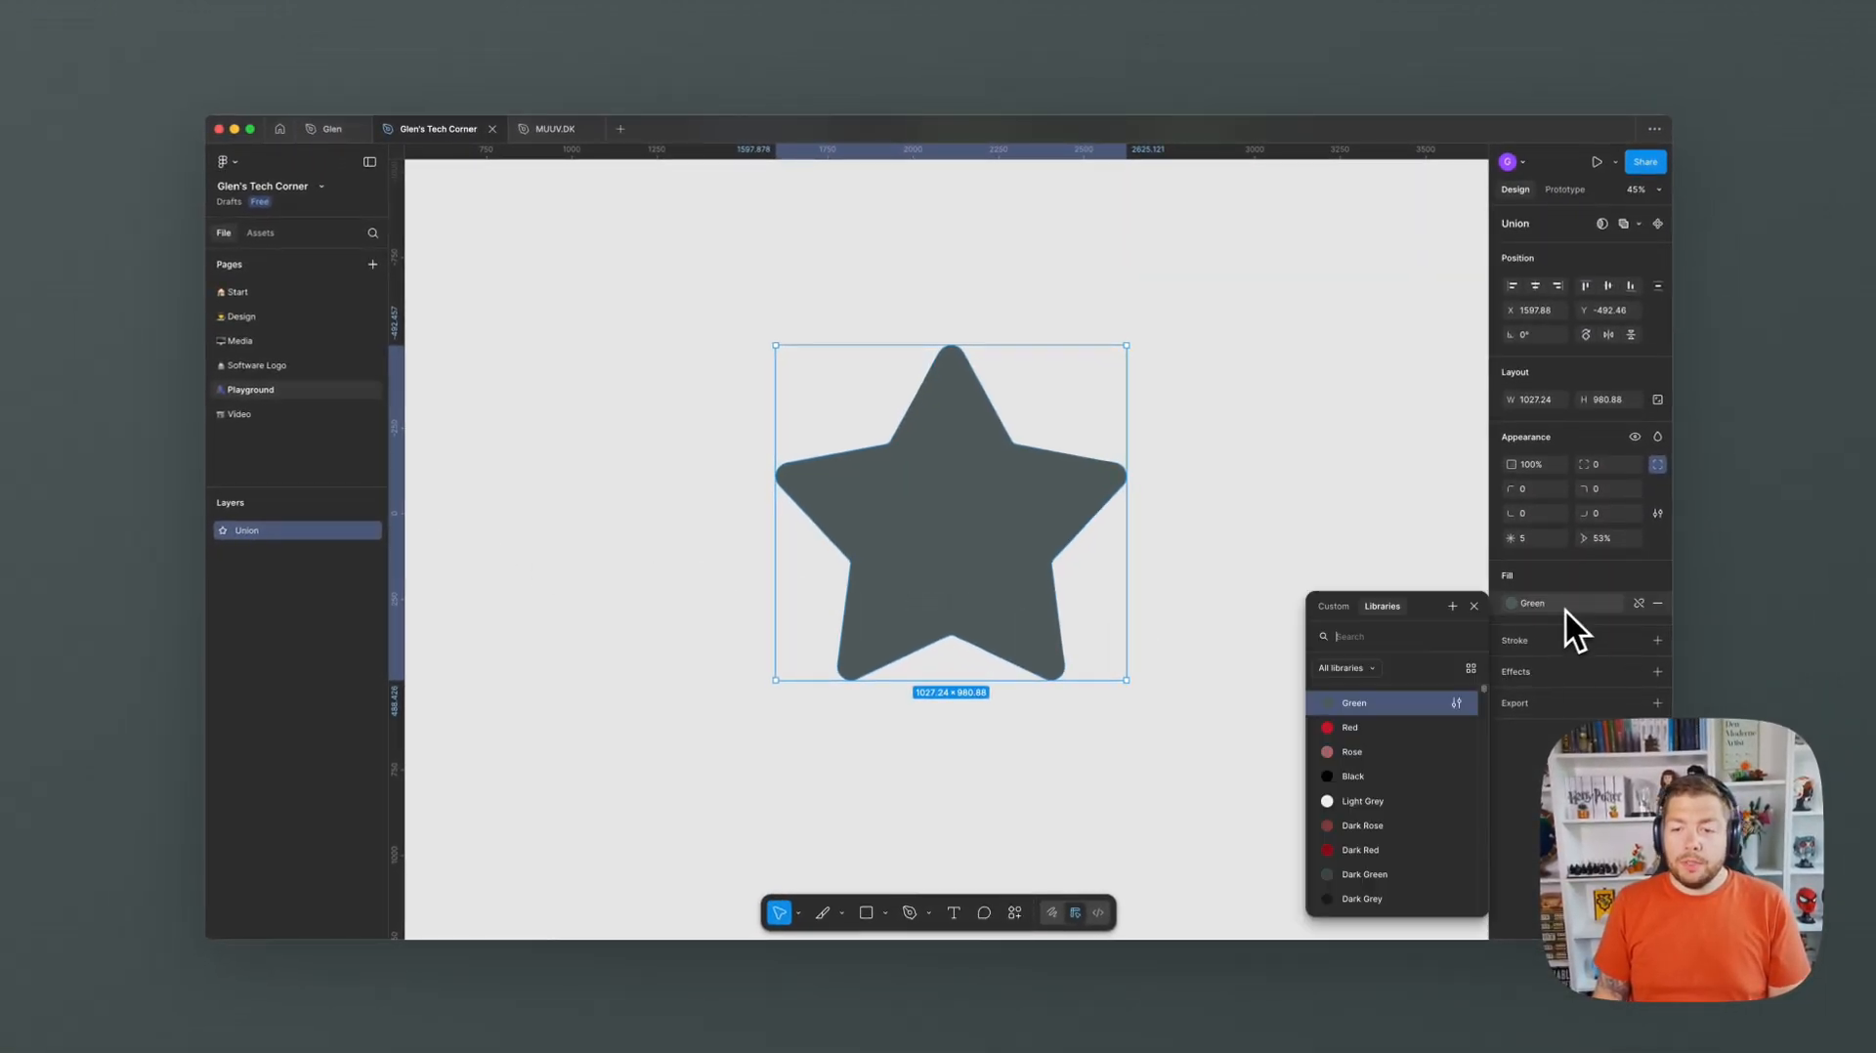
click(1368, 798)
click(1329, 762)
click(997, 559)
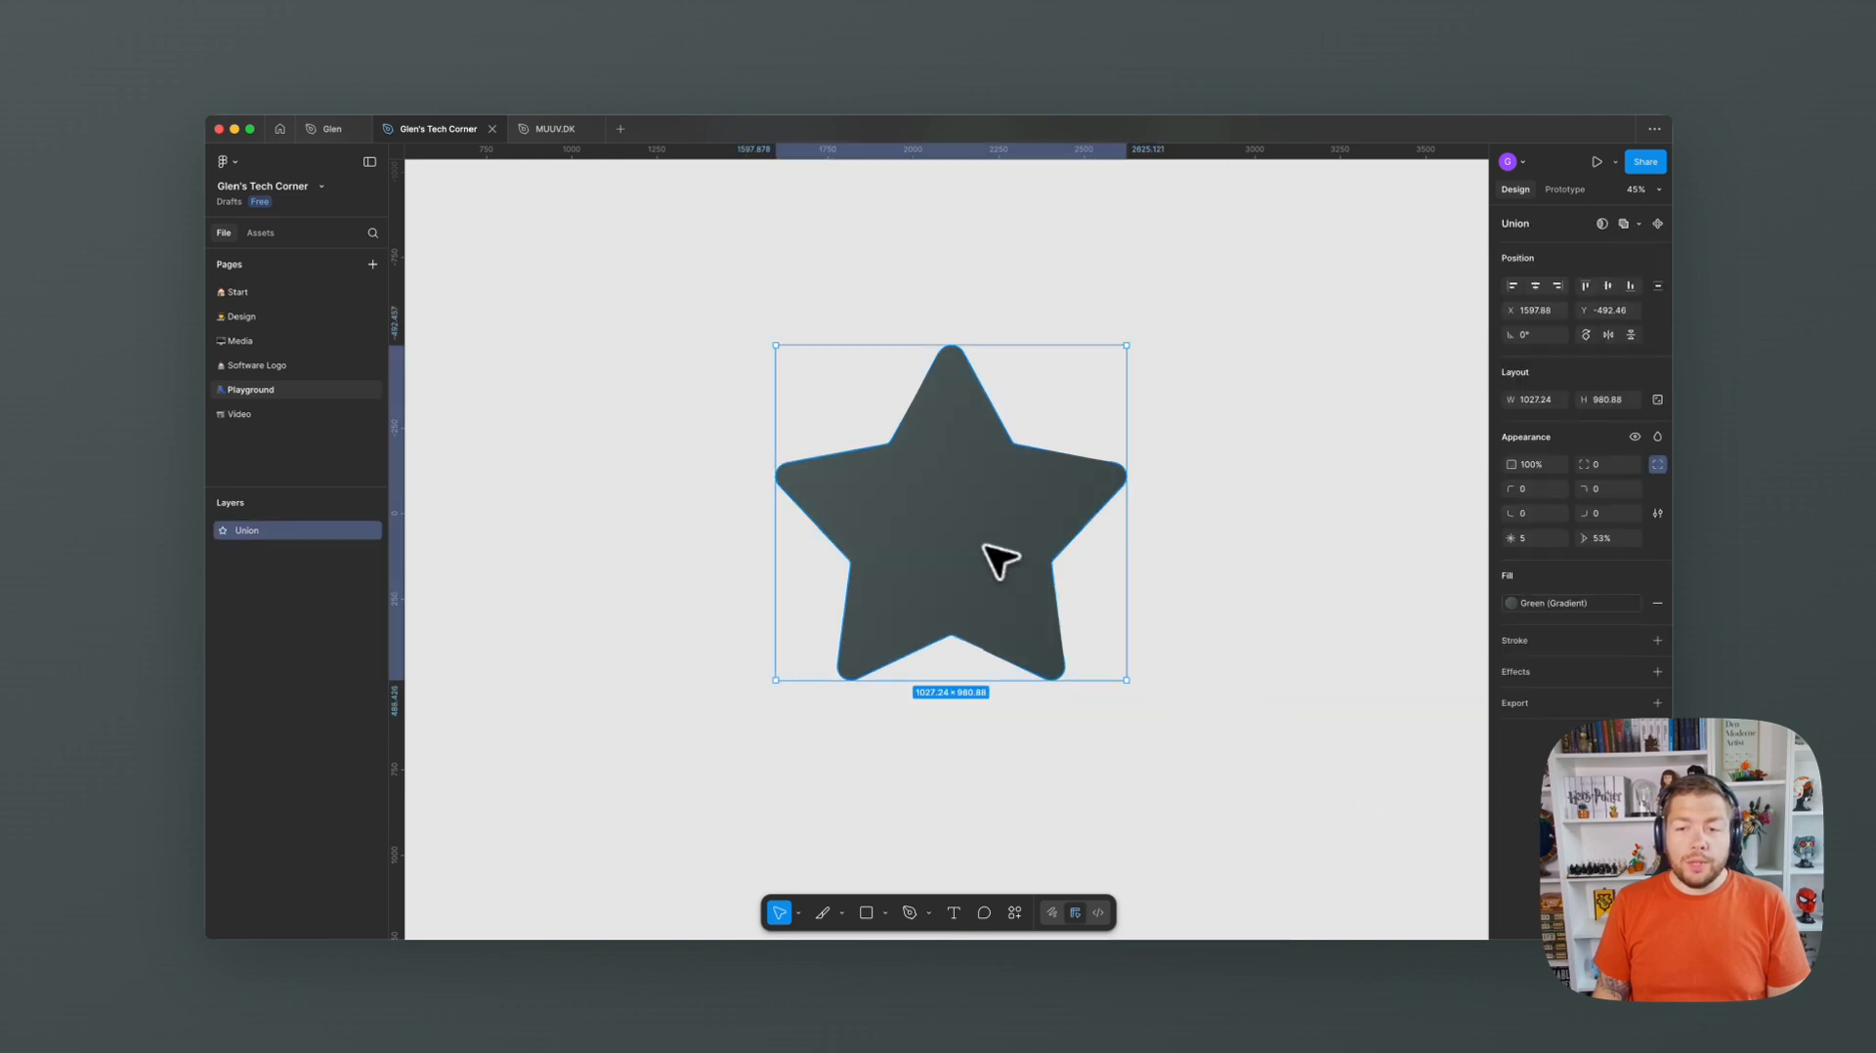
- Add a black drop shadow to the Union star with X 0, Y 0 and blur 30, and increase the shadow's opacity
click(1656, 671)
key(Tab)
text(0)
key(Tab)
text(30)
key(Tab)
key(Tab)
key(shift+Up)
key(shift+Up)
key(shift+Up)
key(shift+Up)
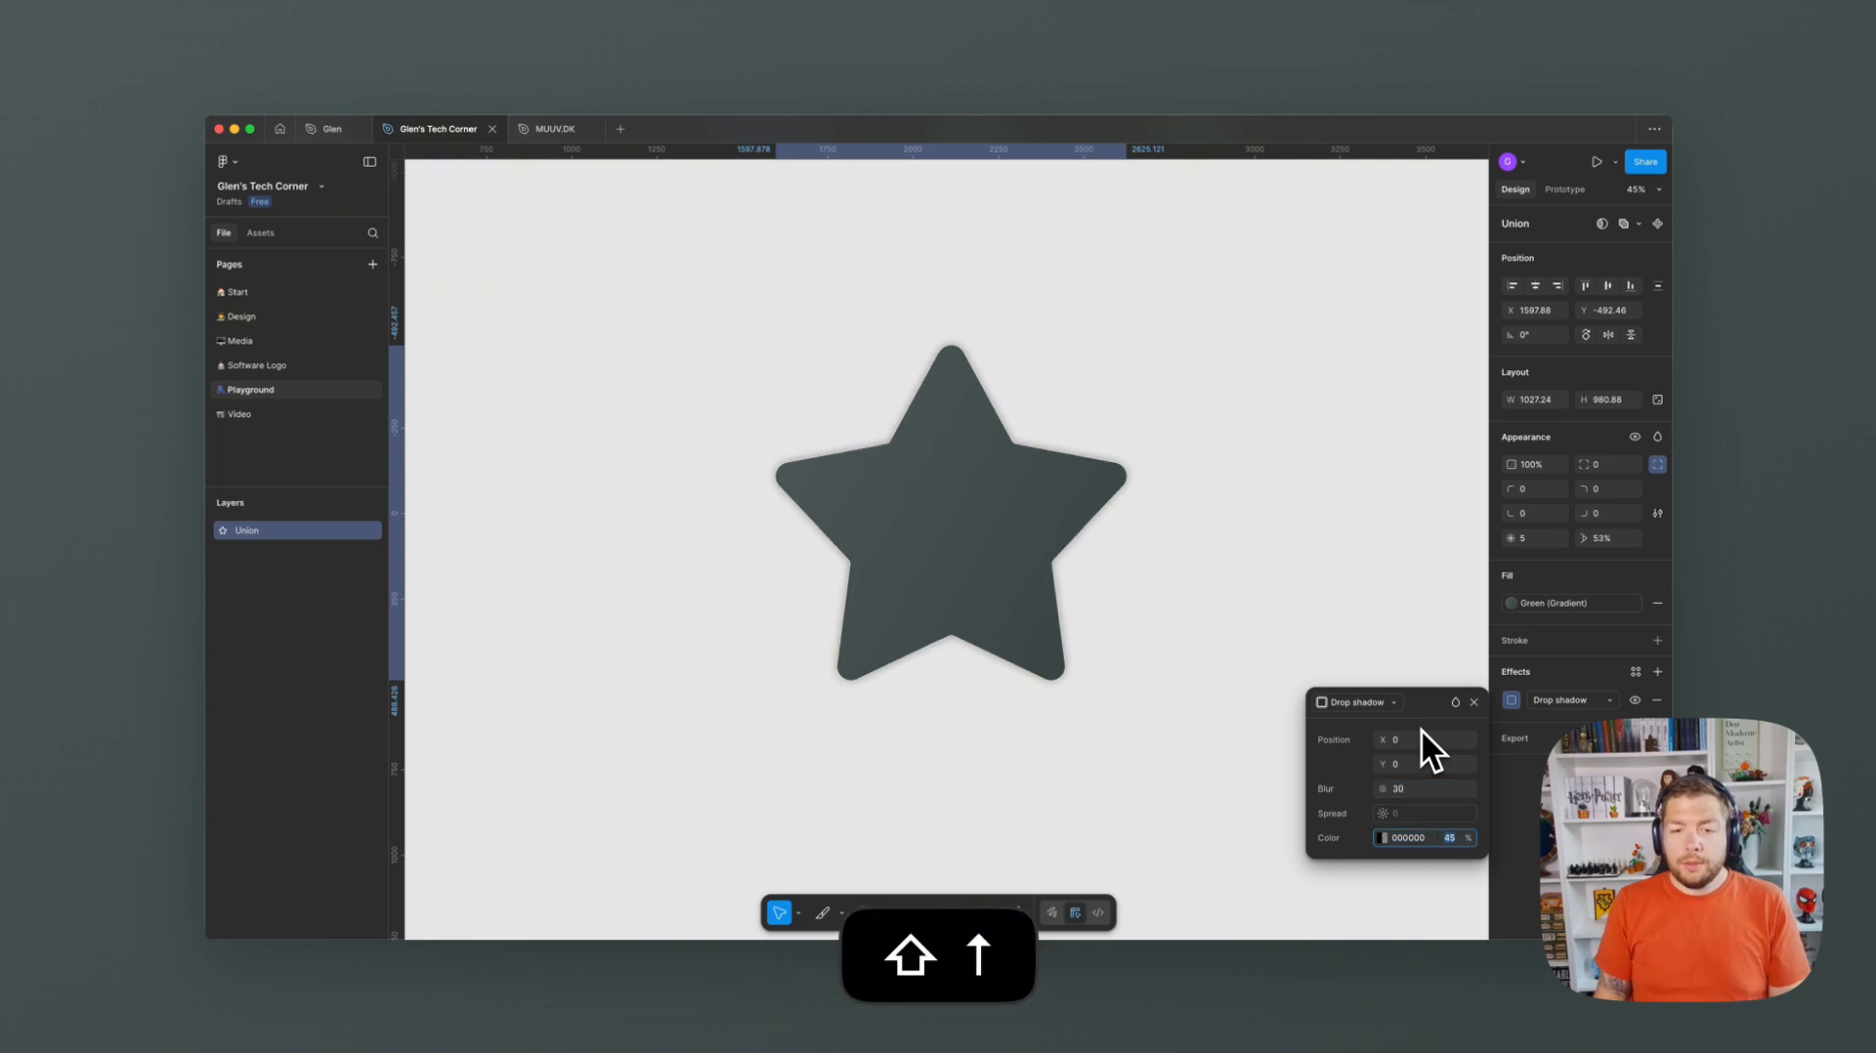
click(1241, 542)
scroll(1114, 507, up, 5)
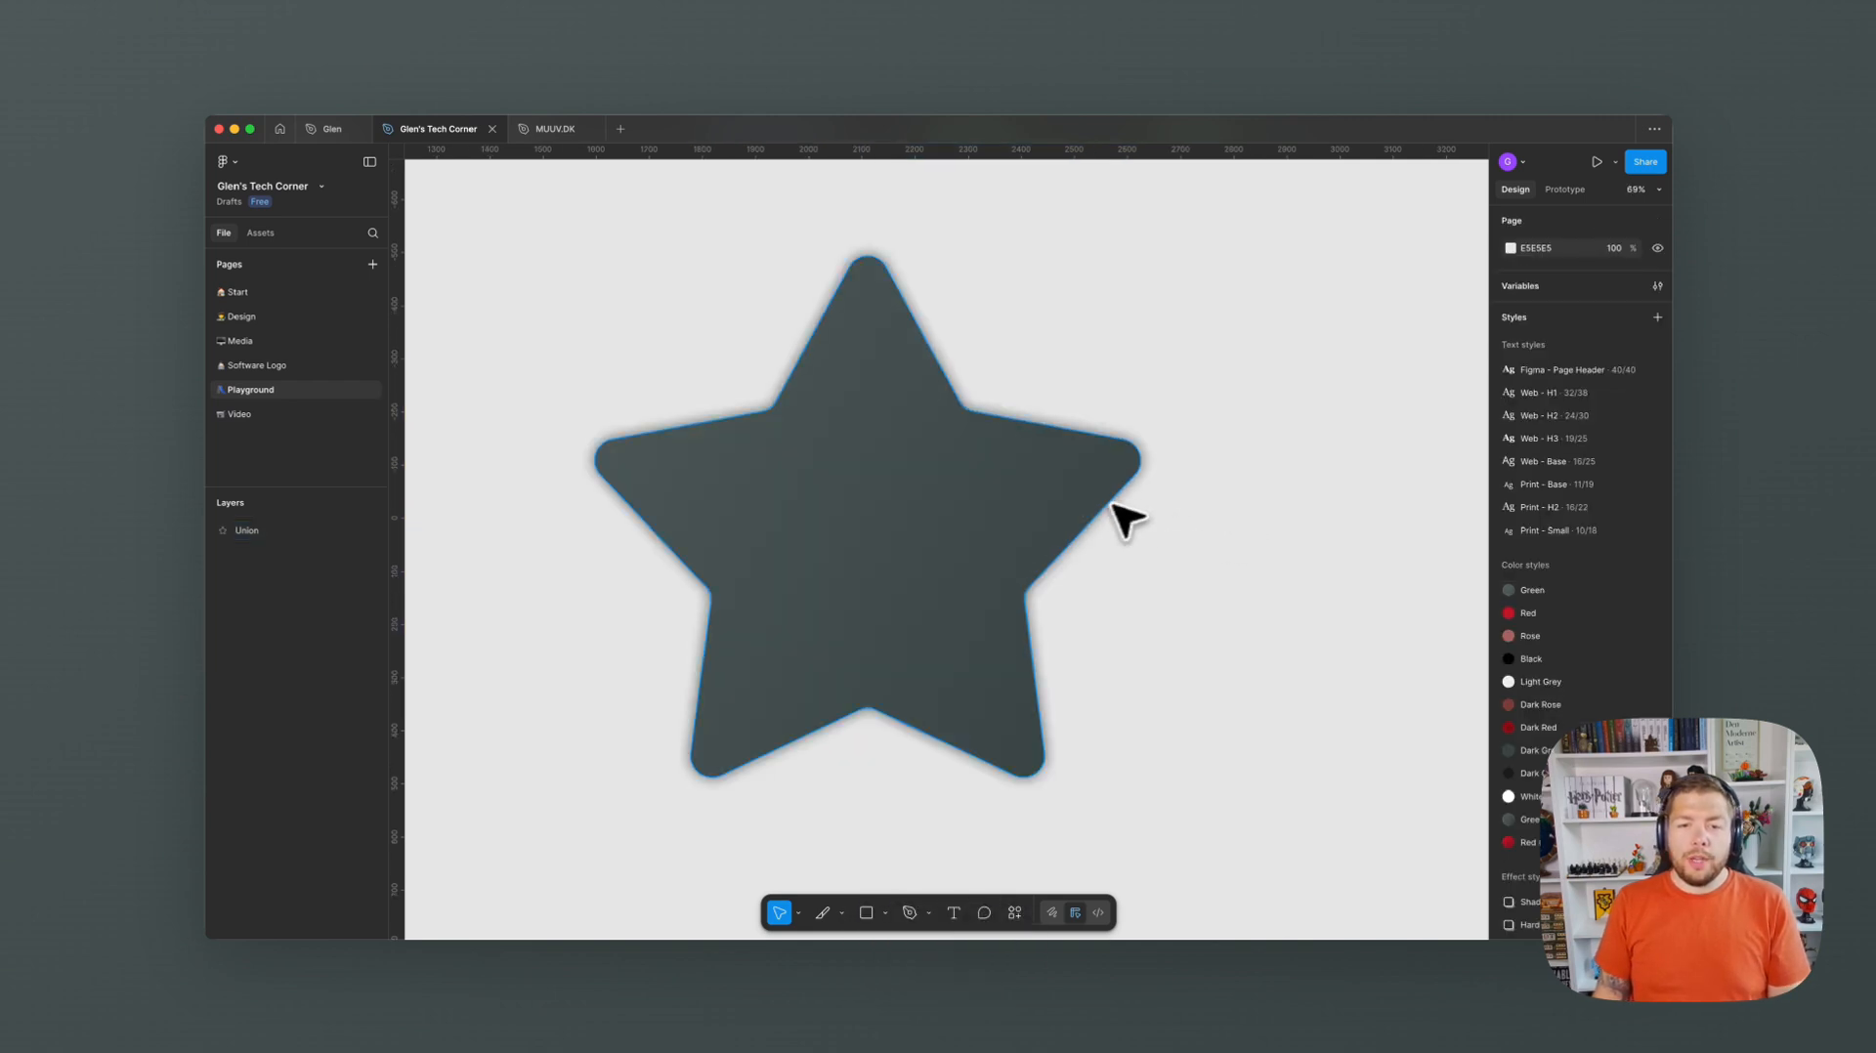
drag(1104, 614, 1205, 607)
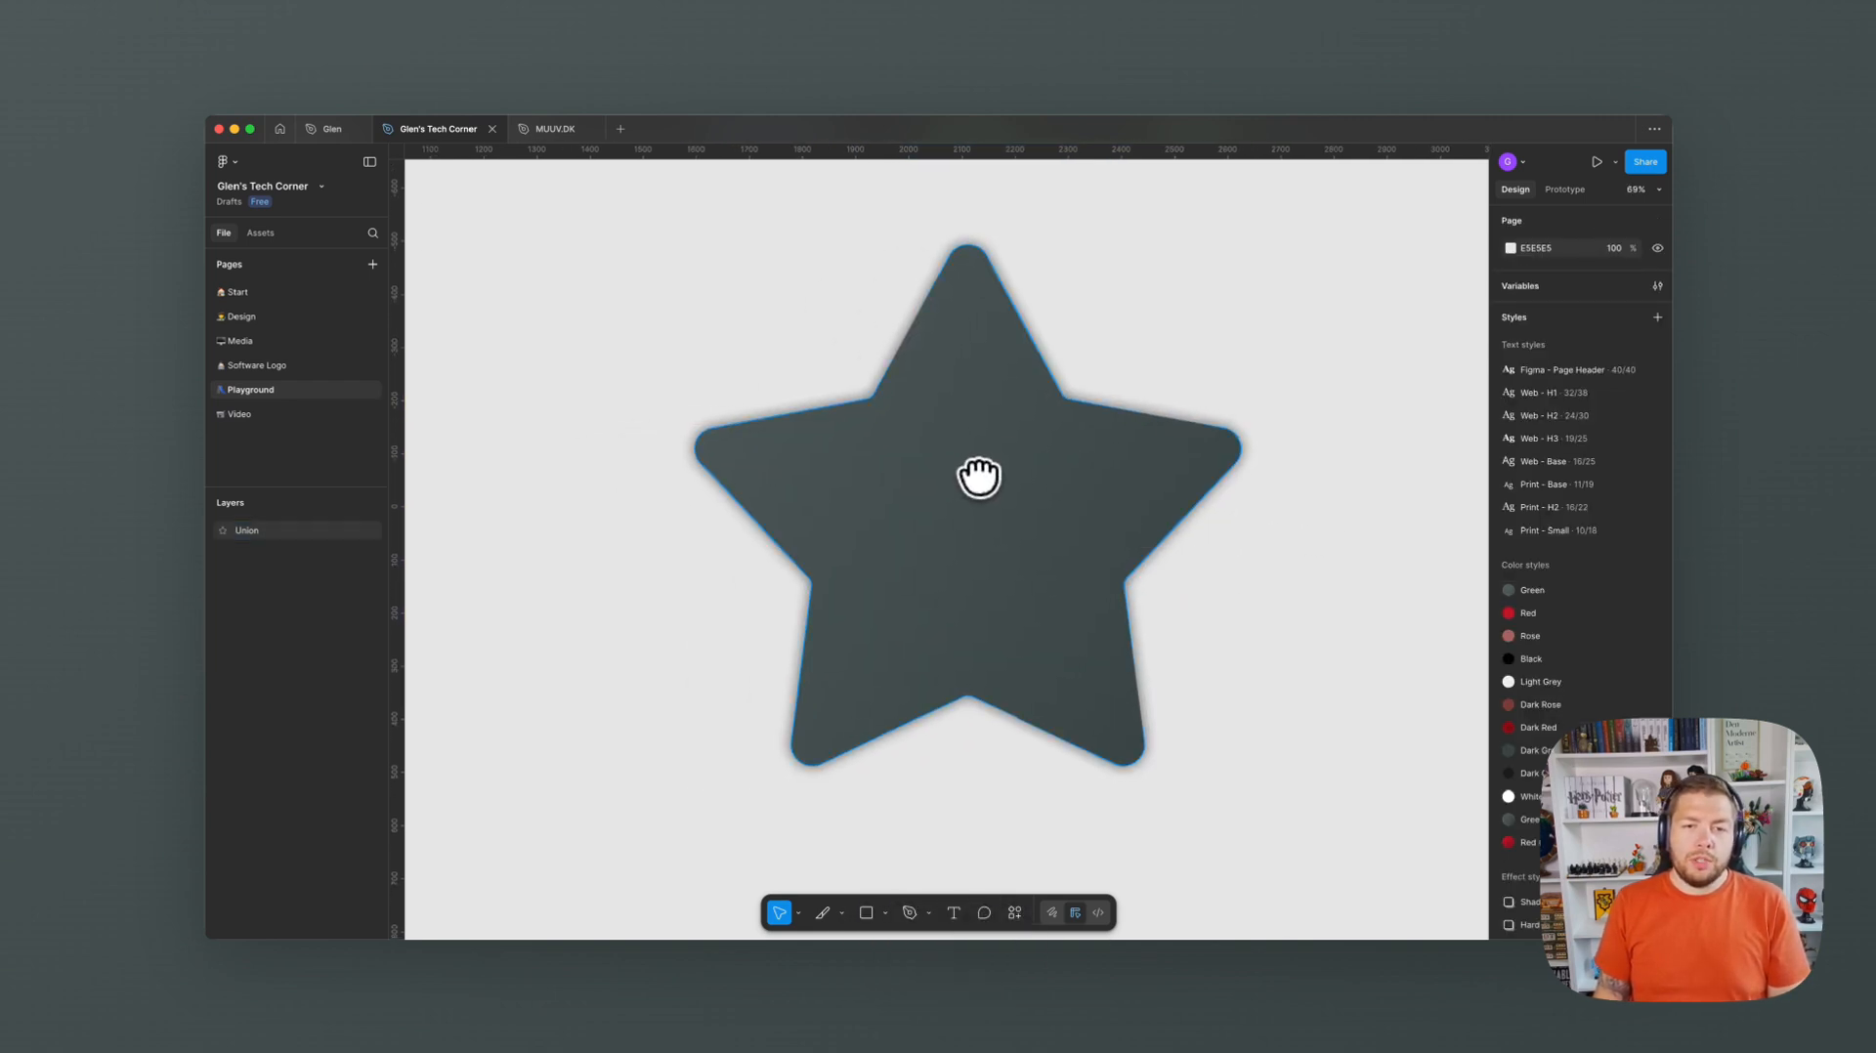
scroll(713, 482, down, 5)
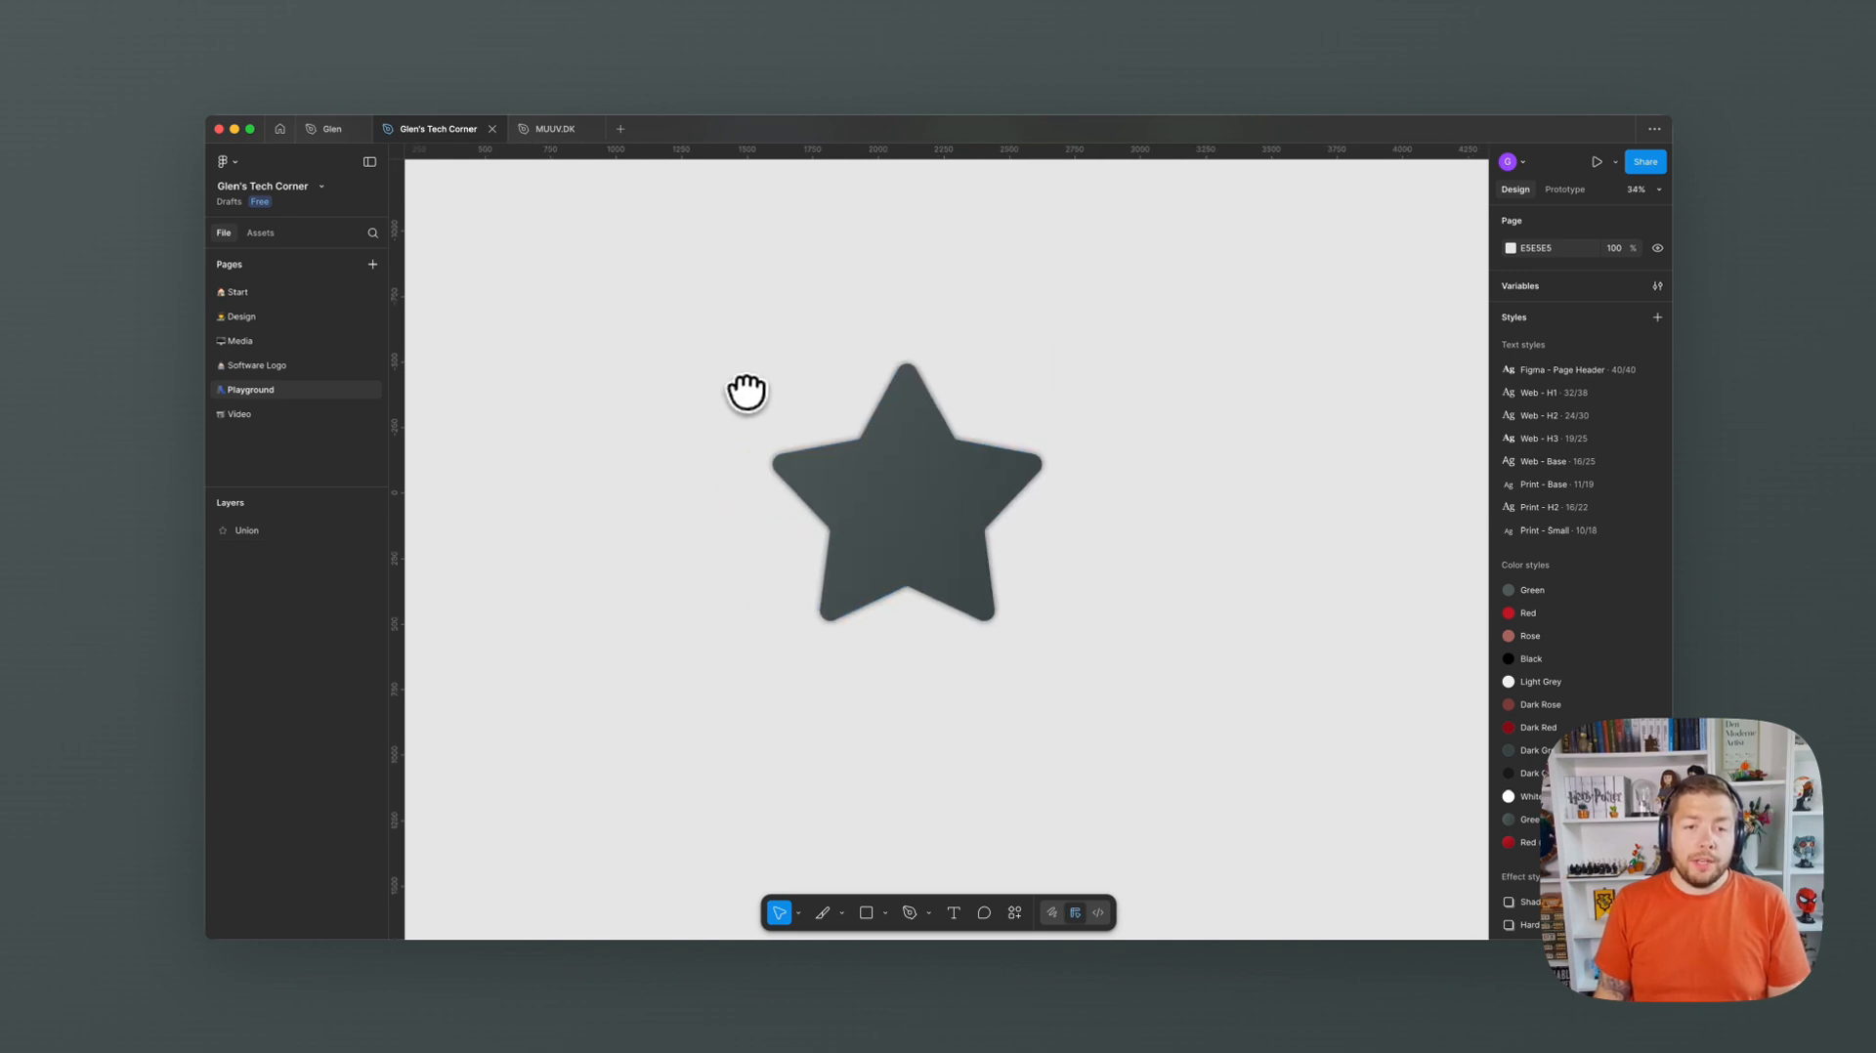